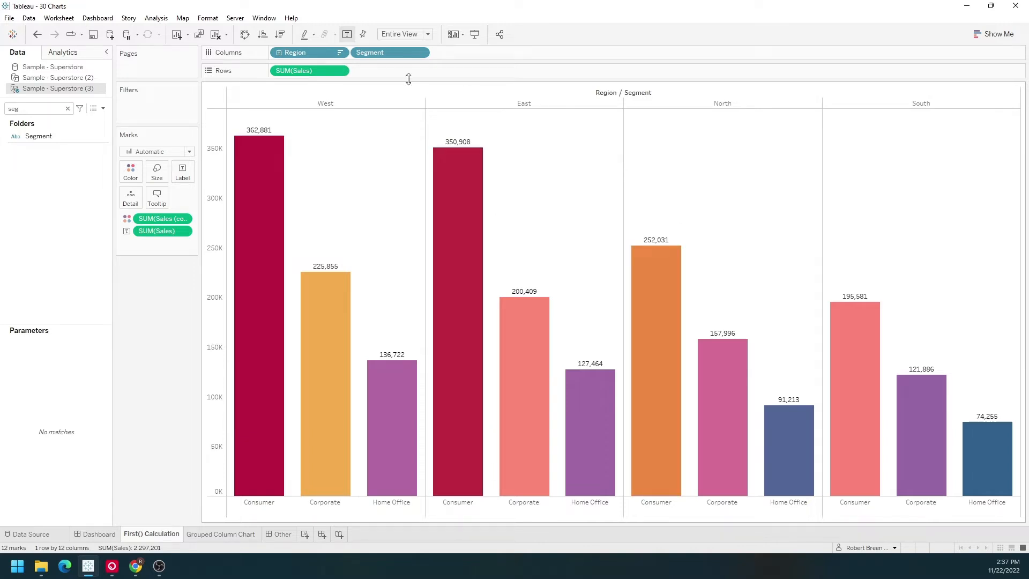
Create a calculated field named Index() with the formula index().
left_click(103, 108)
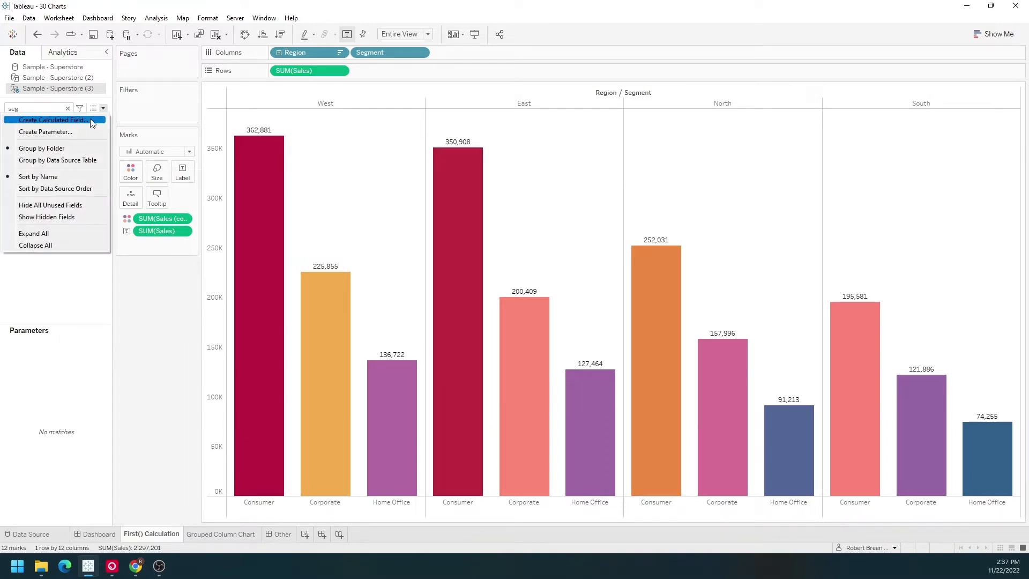
left_click(92, 120)
type("Index(")
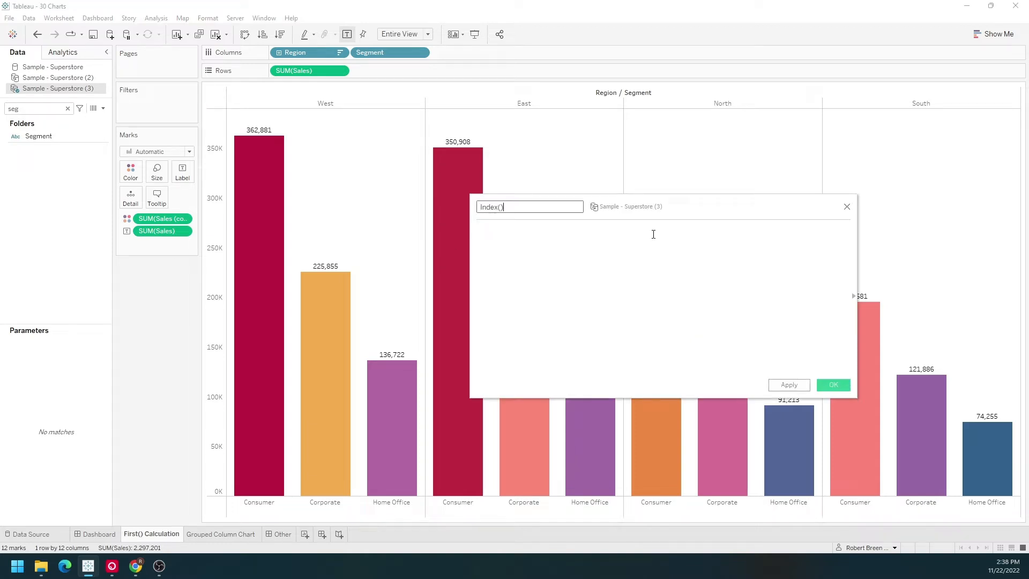
left_click(653, 234)
type("index()")
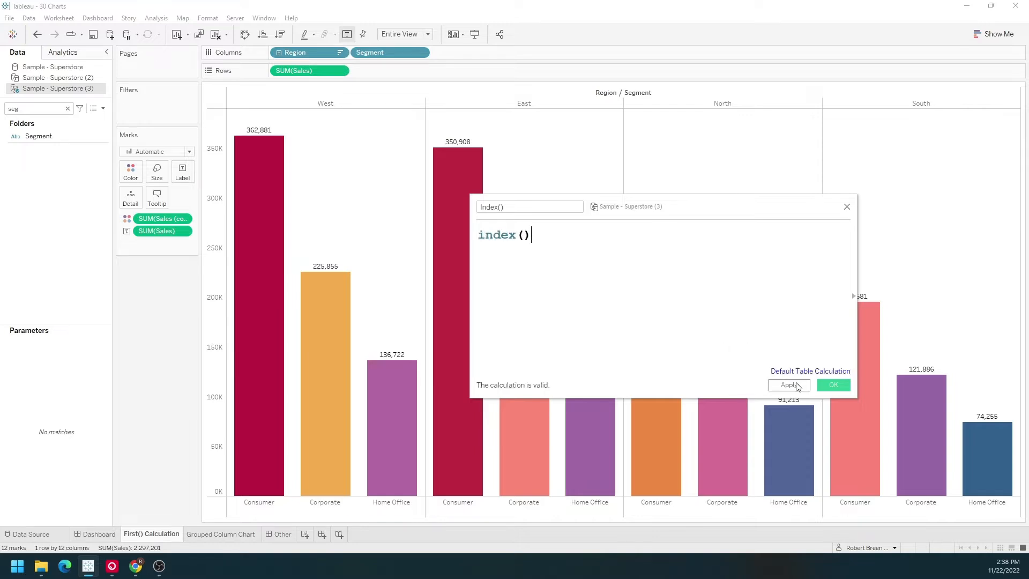
left_click(798, 389)
left_click(828, 388)
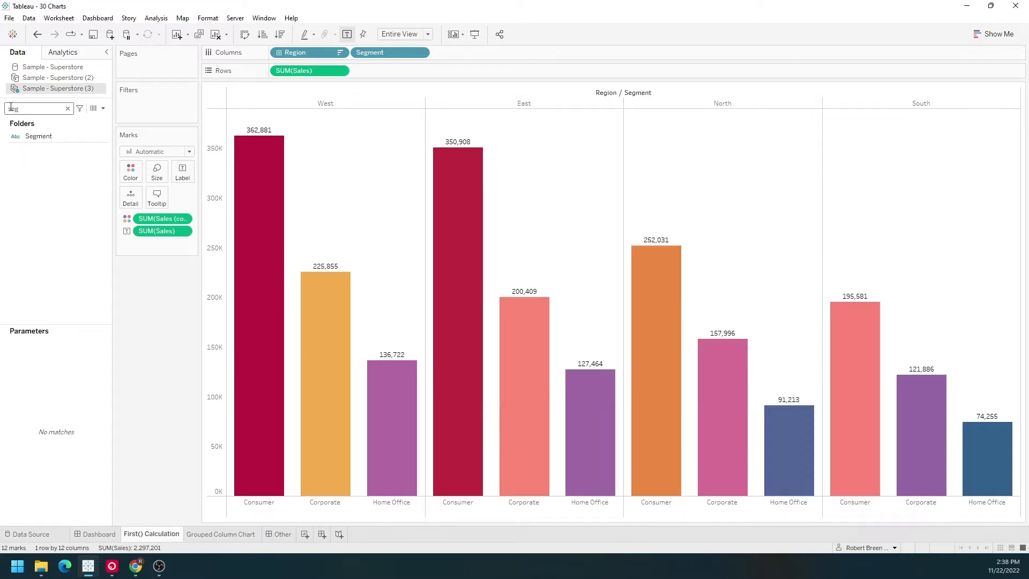
Search the fields for "in" and add Index() to the bar labels.
type("in")
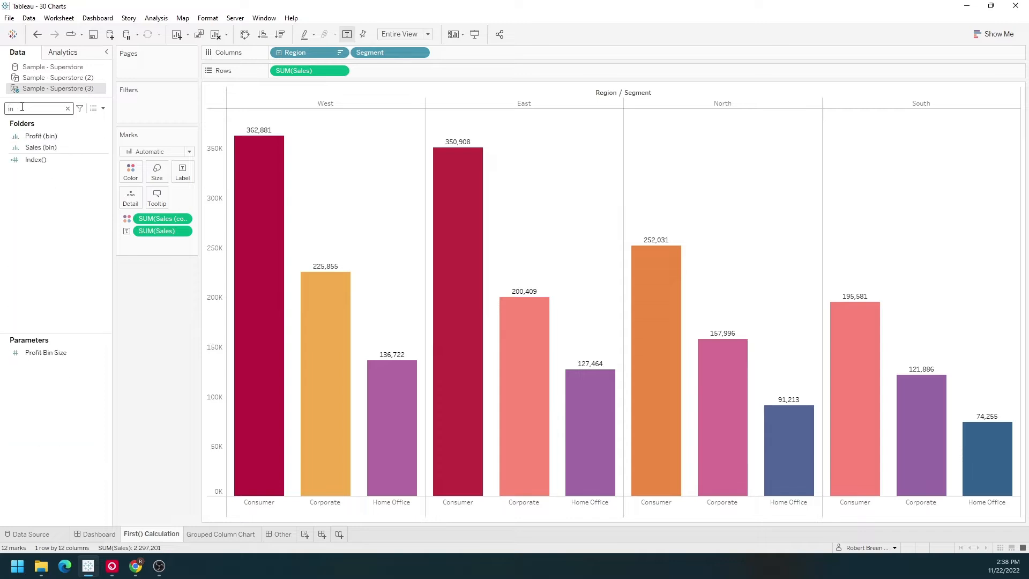
left_click_drag(36, 160, 183, 172)
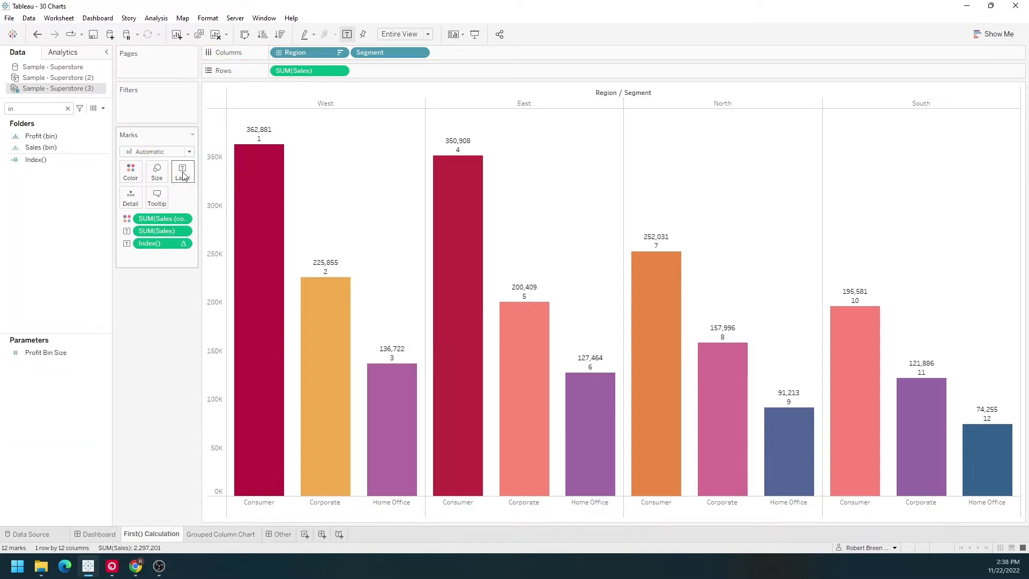
mouse_move(268, 171)
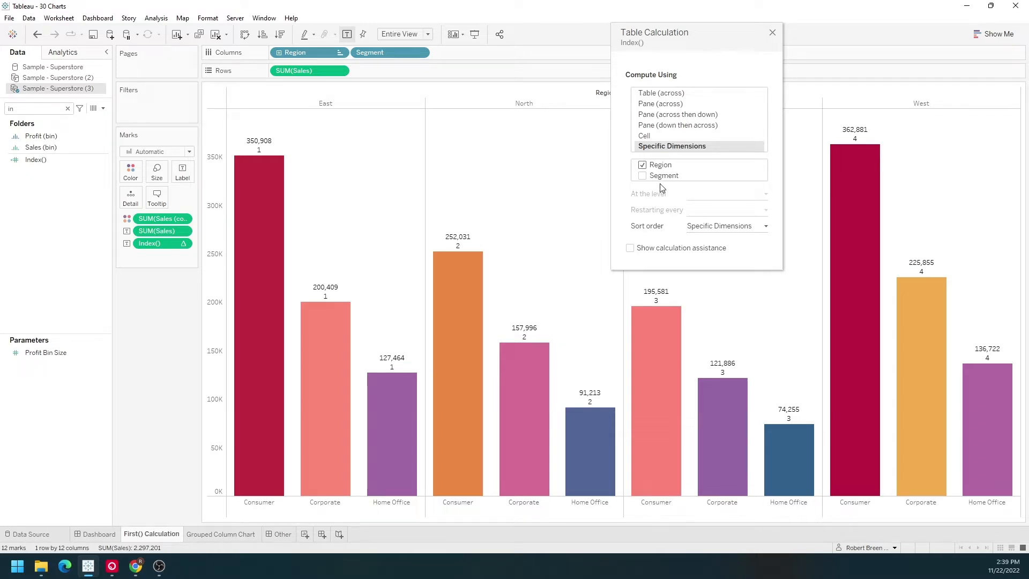
Place Segment ahead of Region in the columns, highlight the Consumer group to check the numbering, and restore the Region, Segment order.
left_click_drag(306, 55, 429, 56)
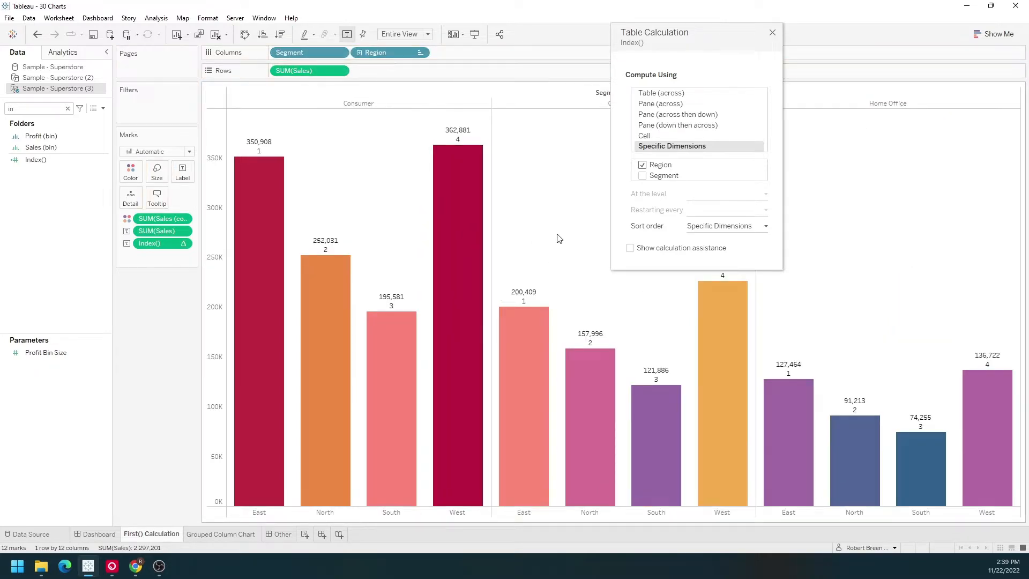
left_click(350, 105)
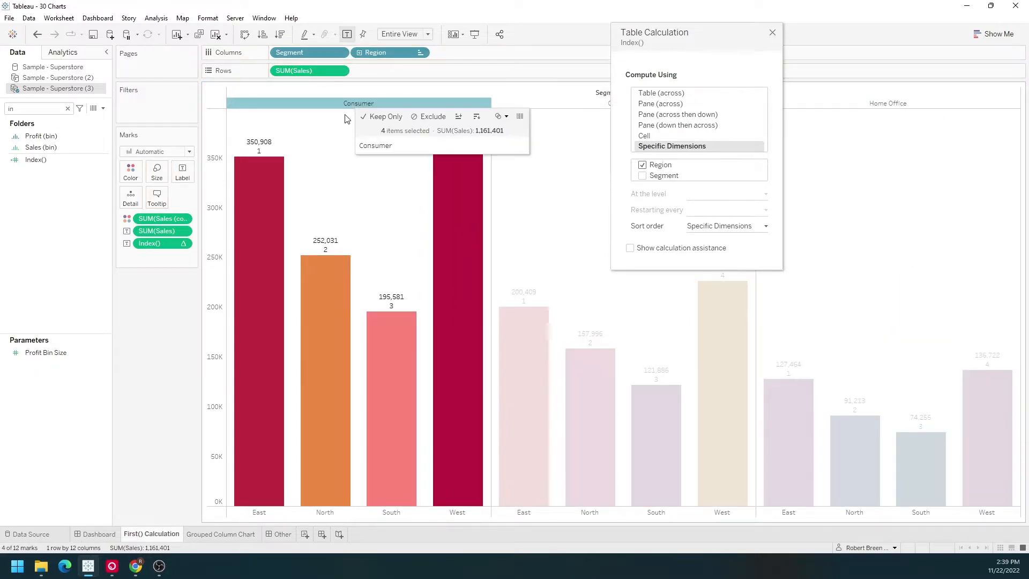
left_click(345, 119)
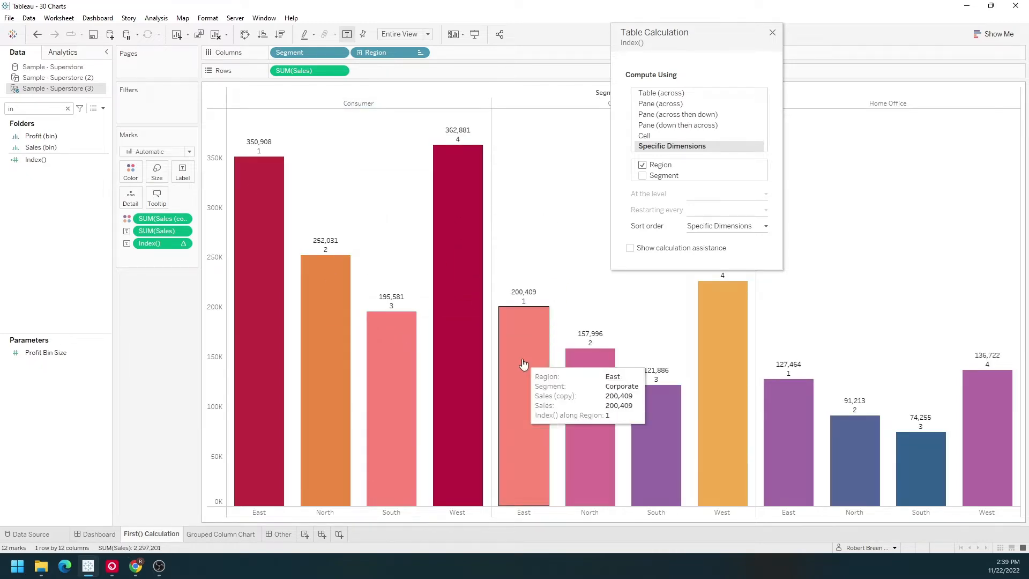
left_click_drag(292, 52, 442, 53)
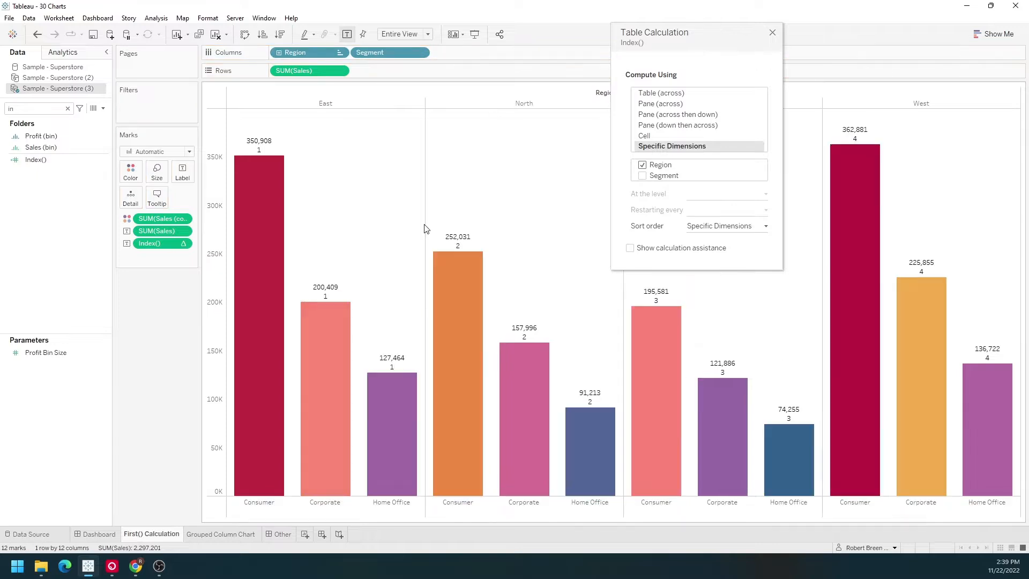
Try computing Index() along Segment only and with no dimension selected.
left_click(642, 164)
left_click(642, 175)
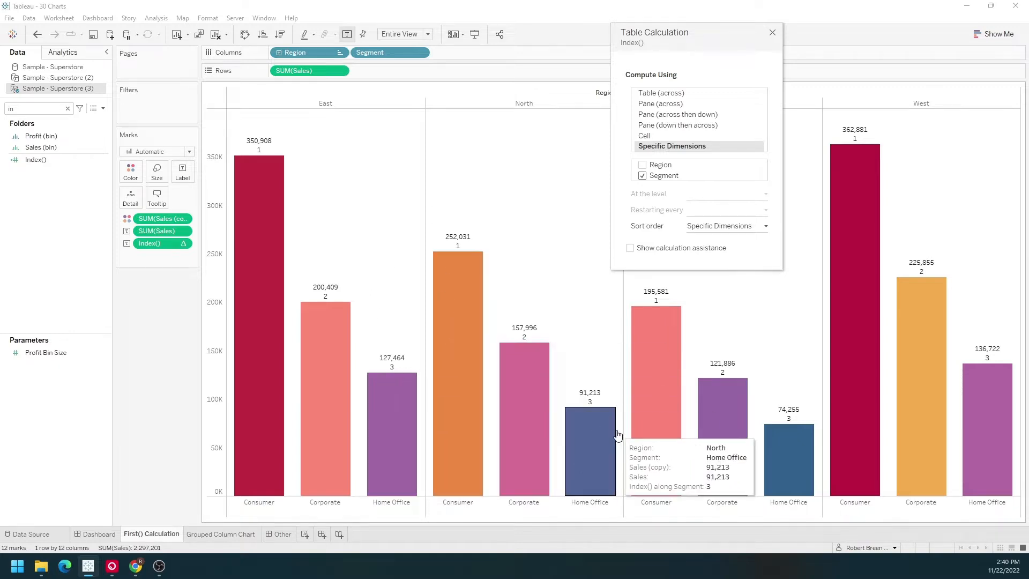
left_click(642, 176)
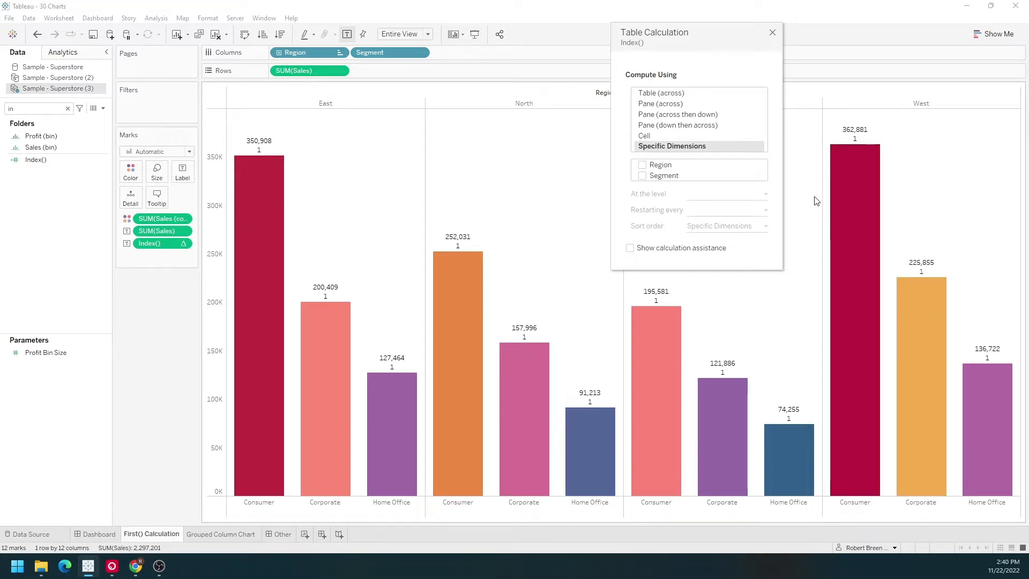
Compute Index() along both Segment and Region and close the table calculation settings.
left_click(643, 175)
left_click(643, 165)
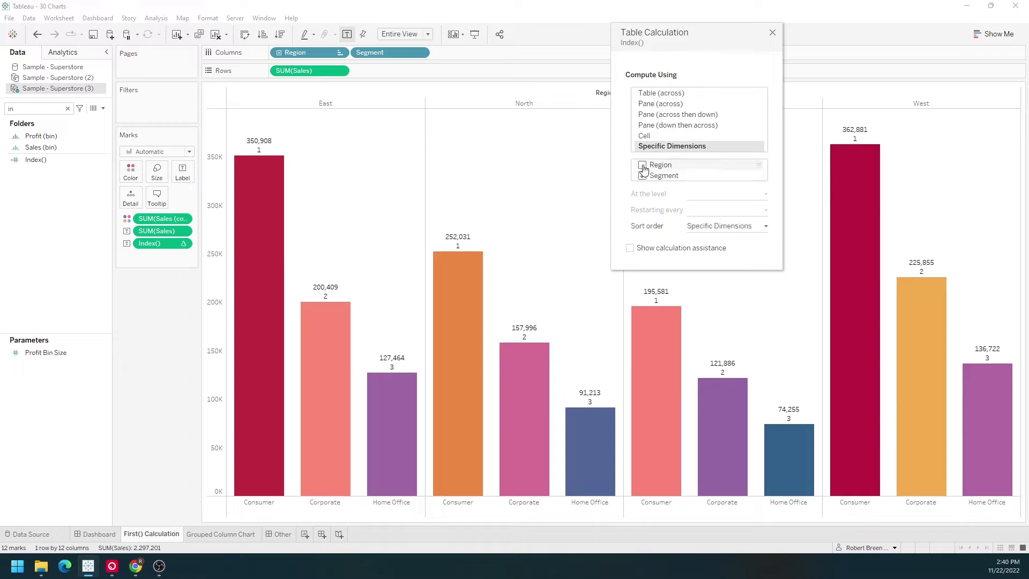
left_click(773, 32)
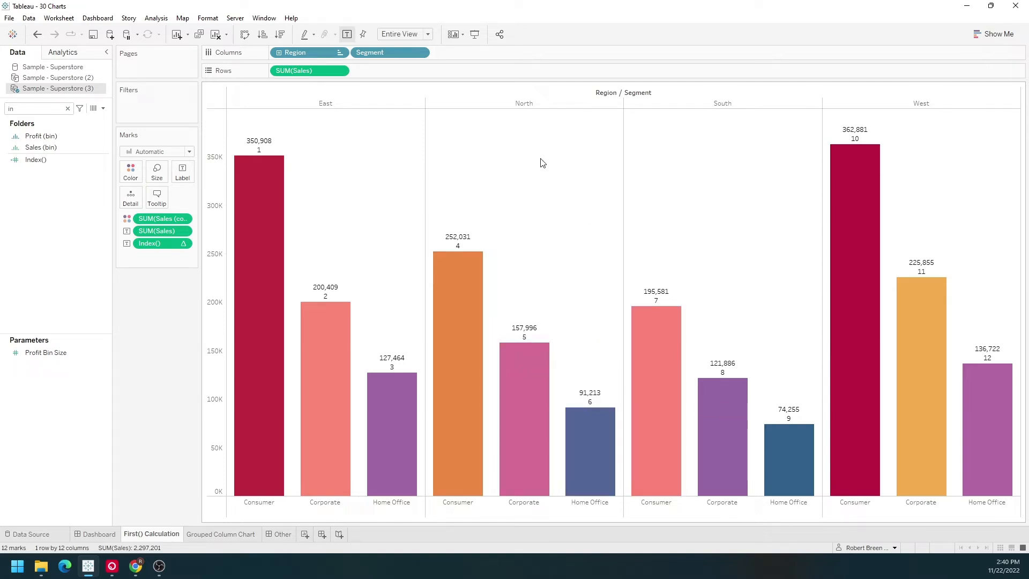
Move Index() from the labels to the filters and limit it to the range 1 to 5.
left_click_drag(171, 244, 159, 113)
double_click(606, 283)
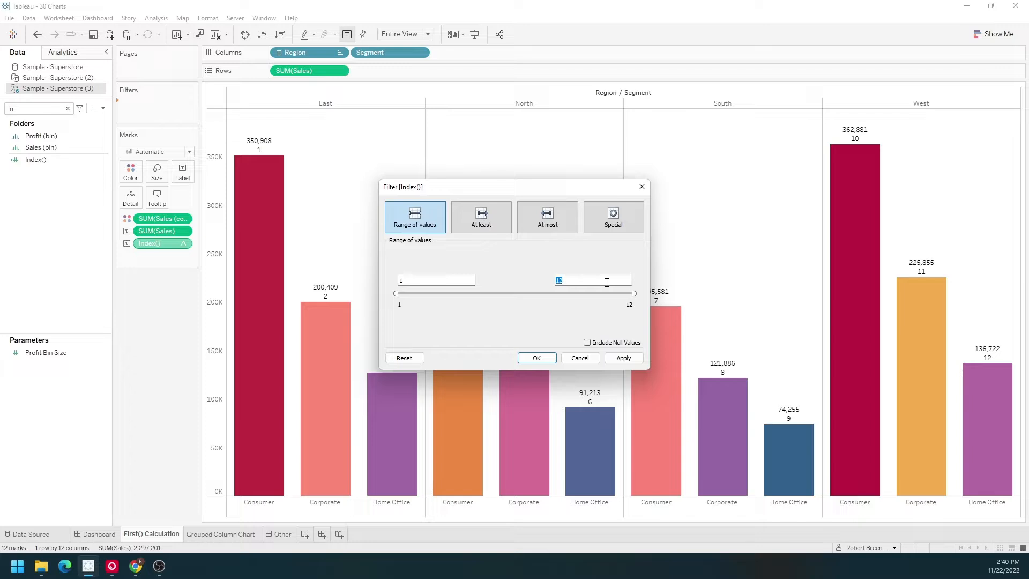
left_click(623, 357)
left_click(536, 358)
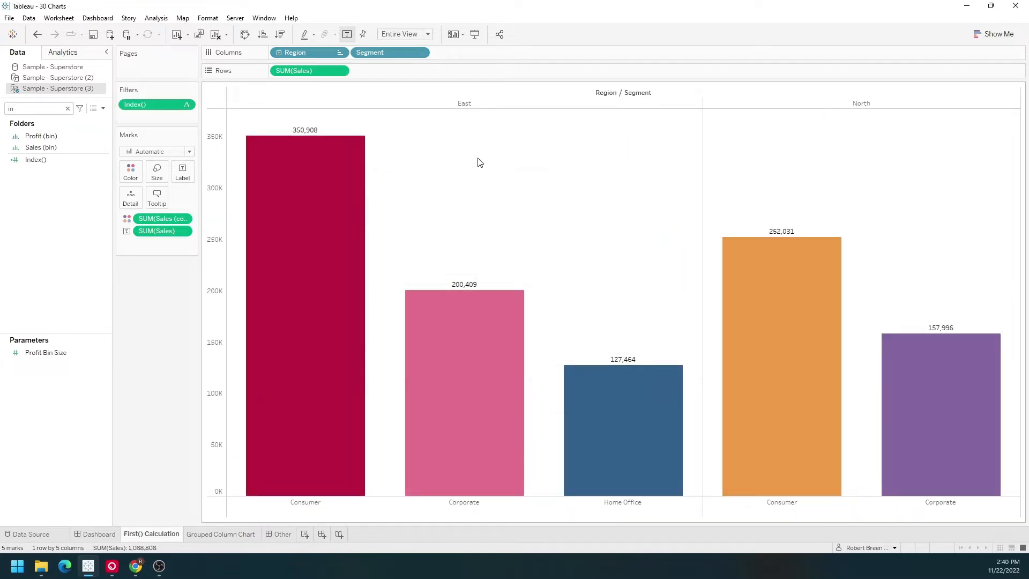
Edit the Index() filter's table calculation so that it computes along Region only, without Segment.
mouse_move(912, 376)
left_click(186, 105)
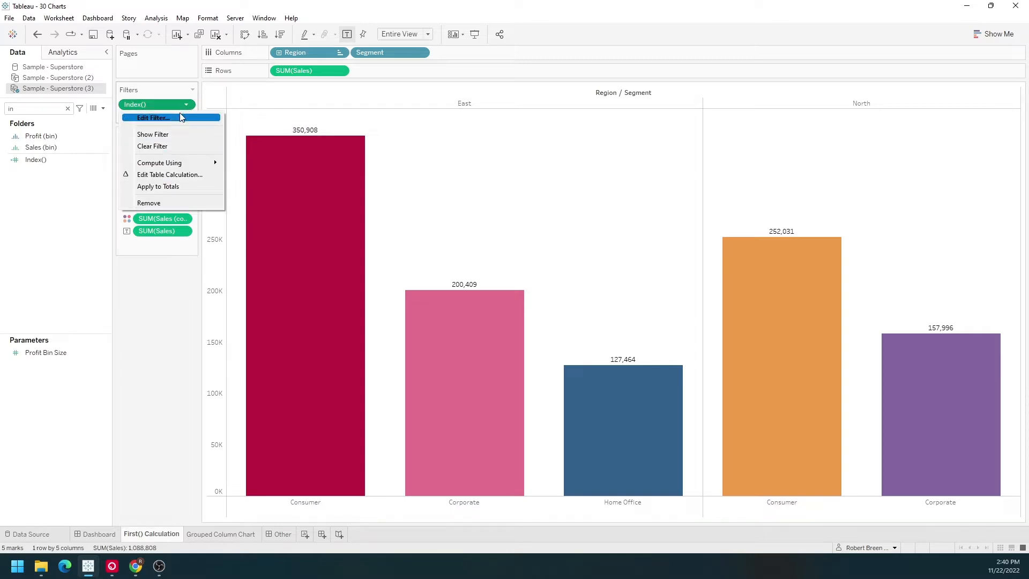
left_click(186, 175)
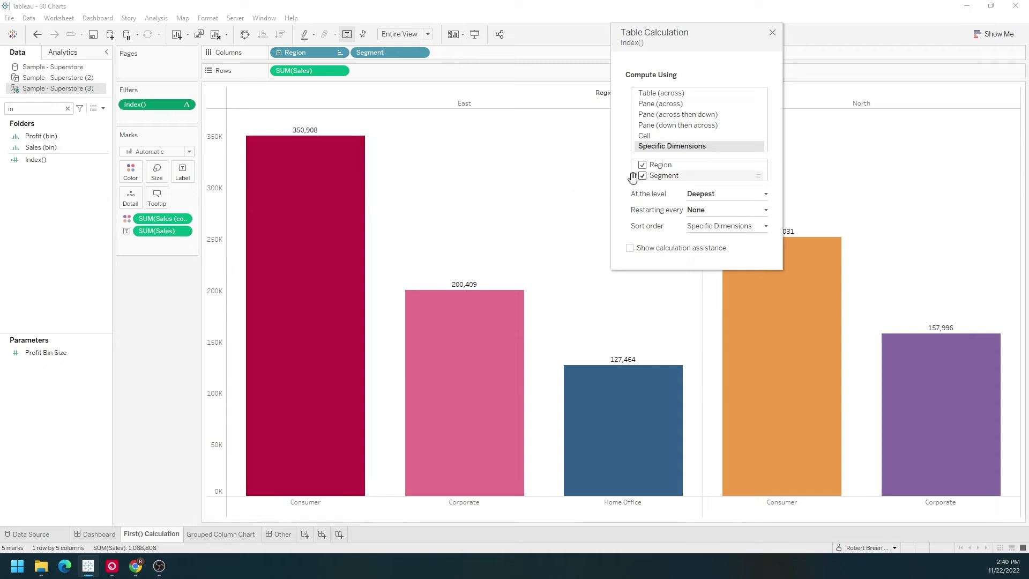
left_click(643, 175)
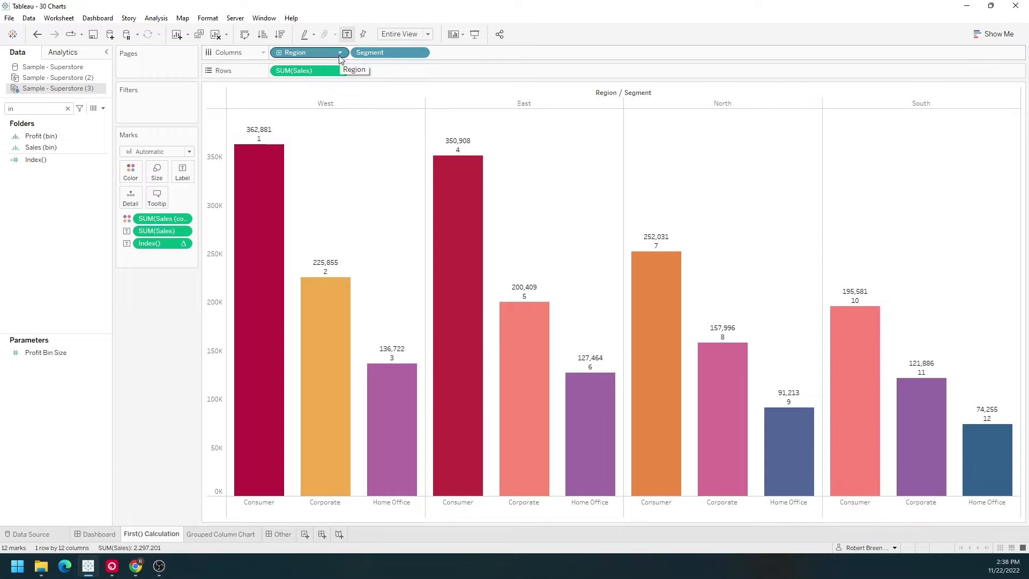
Change the Region sort to Manual, in the order East, North, South, West.
left_click(340, 52)
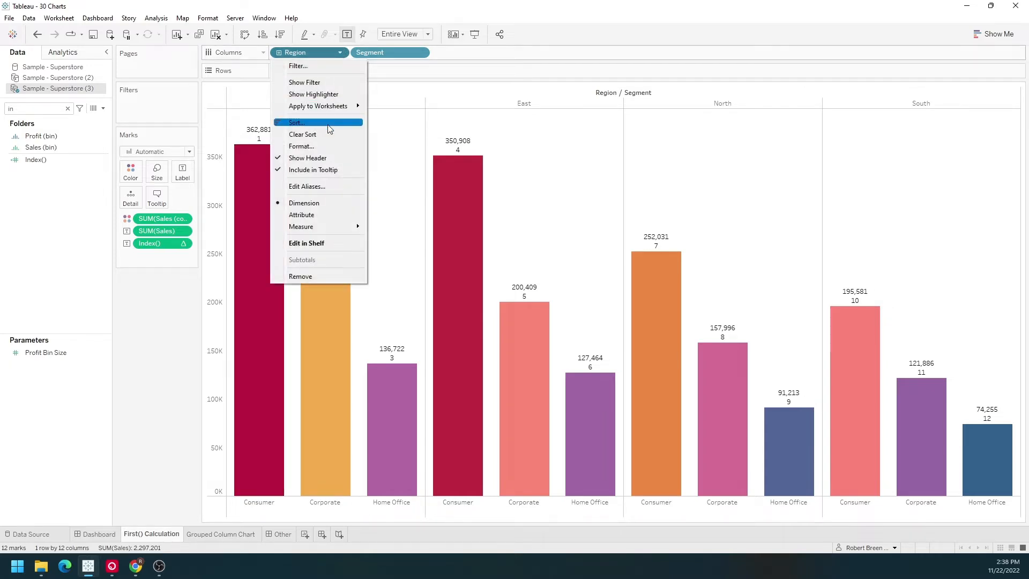
left_click(328, 123)
left_click(479, 217)
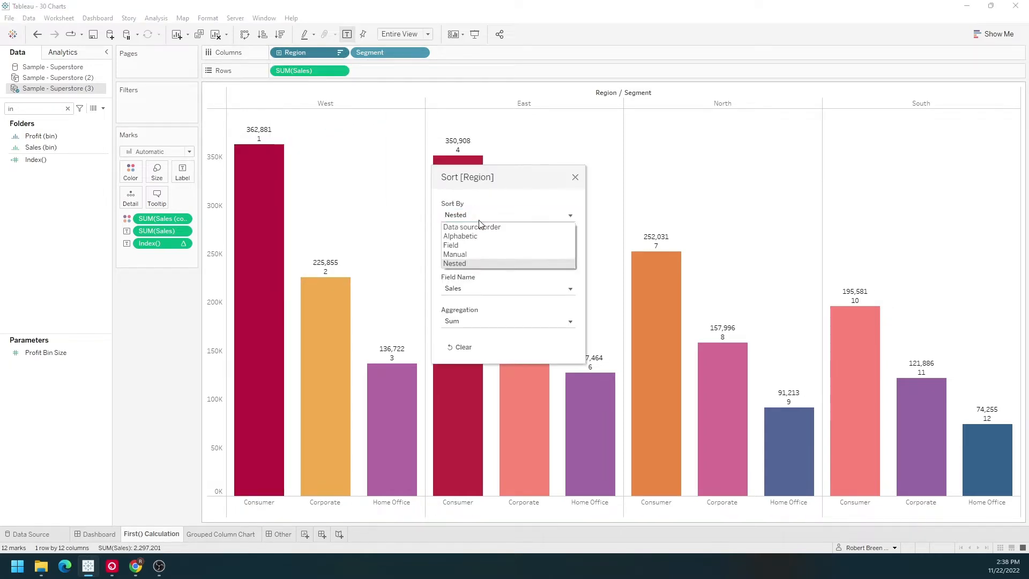
left_click(478, 259)
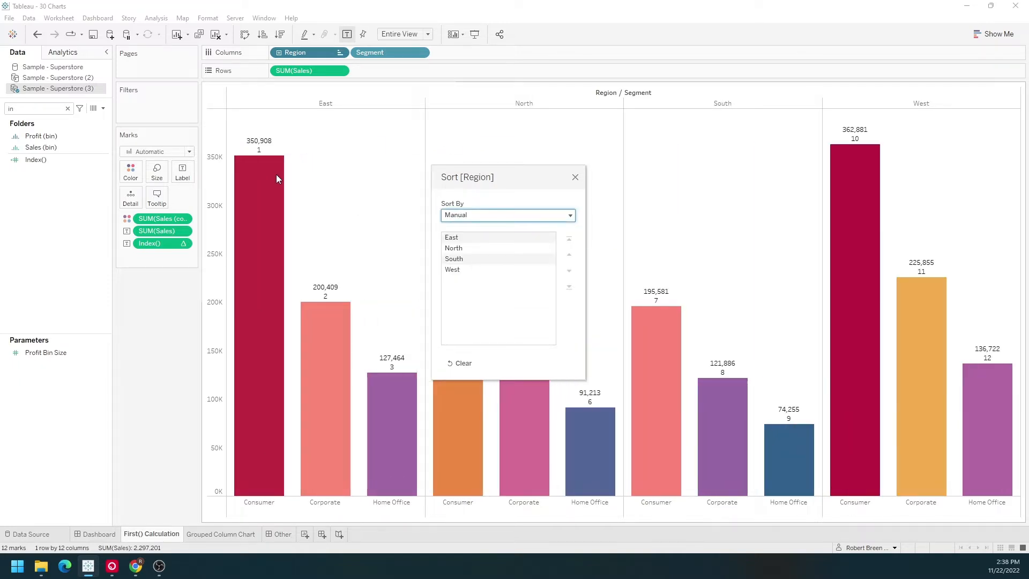
left_click(575, 178)
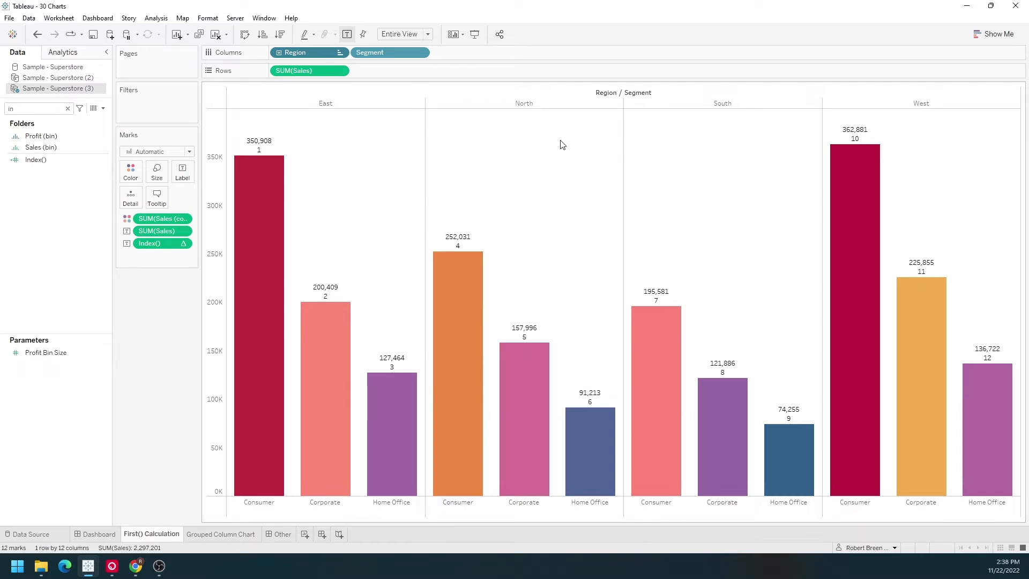
Edit the table calculation of the Index() label to compute using Specific Dimensions, keeping its settings clear of the first bars.
left_click(187, 245)
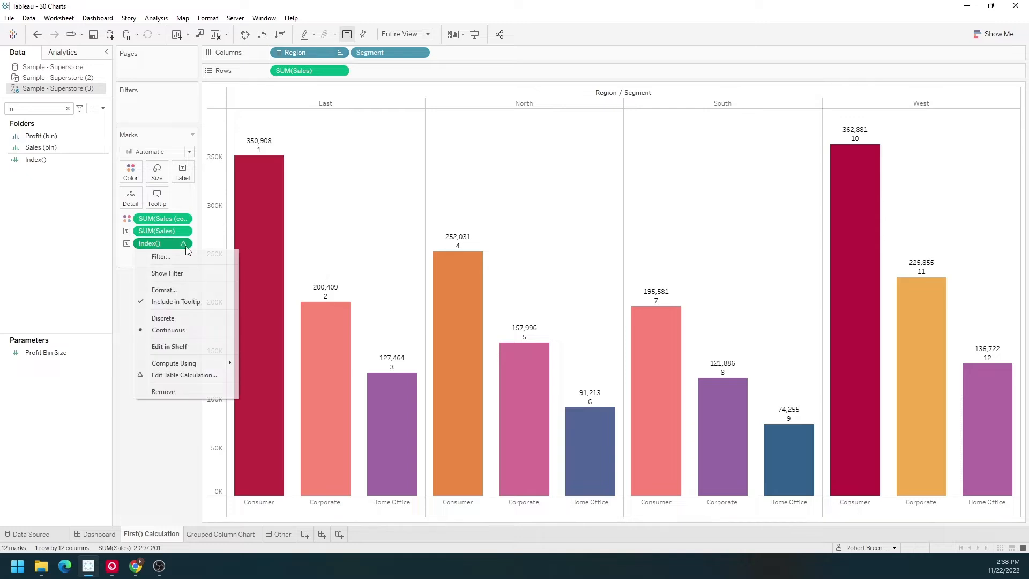
left_click(209, 376)
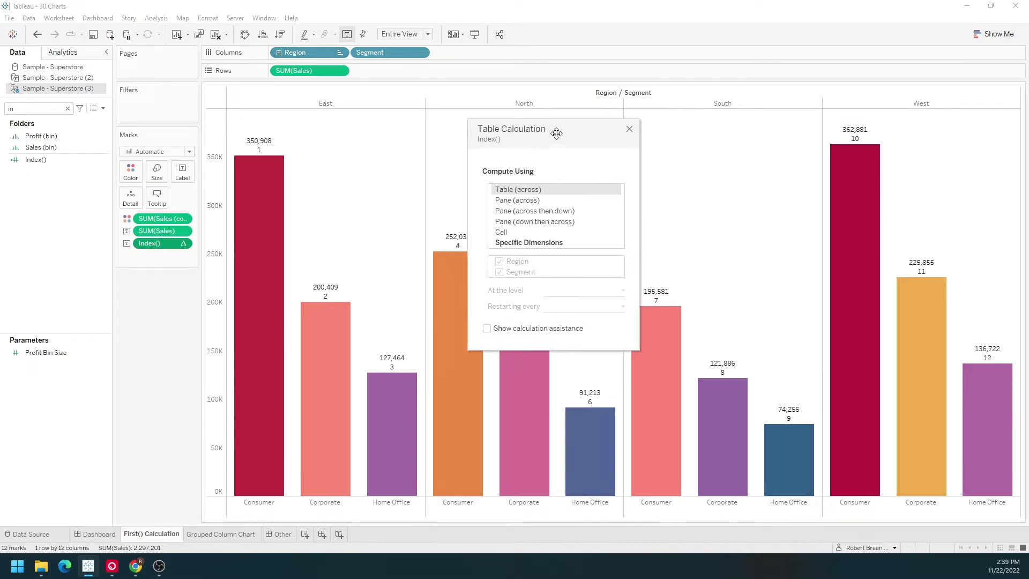
left_click_drag(550, 140, 695, 40)
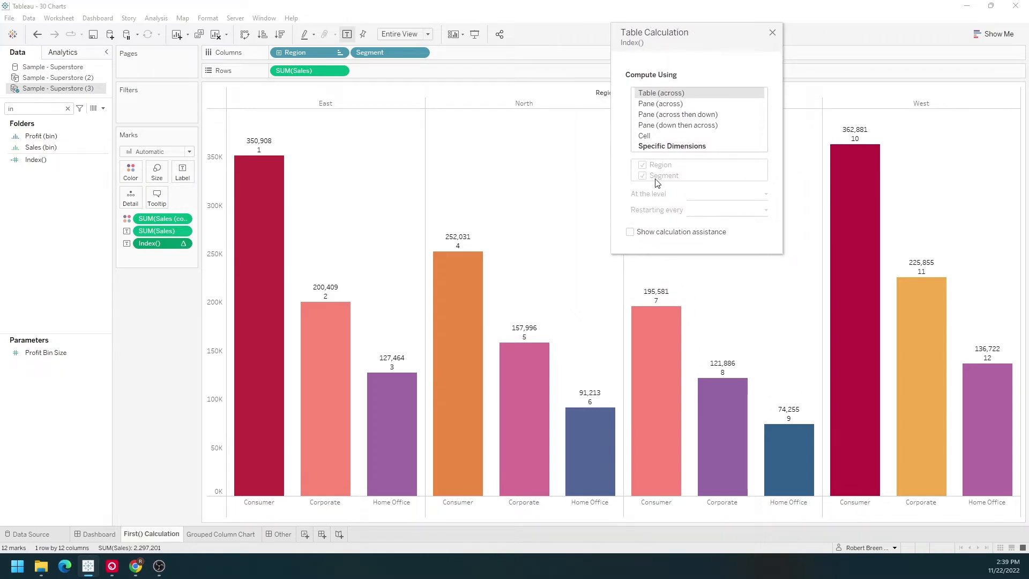
left_click(668, 147)
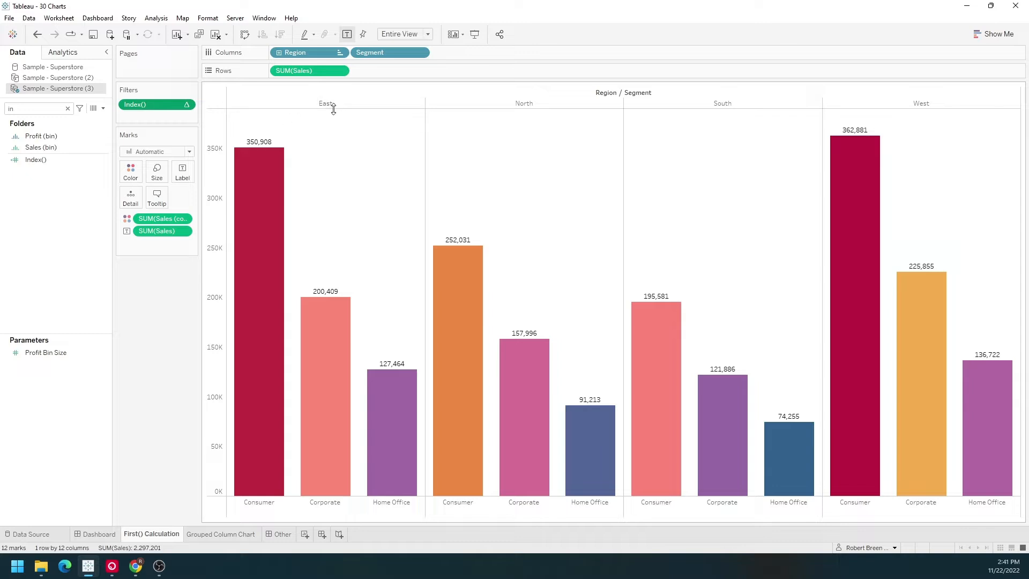
Edit the Index() filter to the range 1 to 2.
left_click(186, 104)
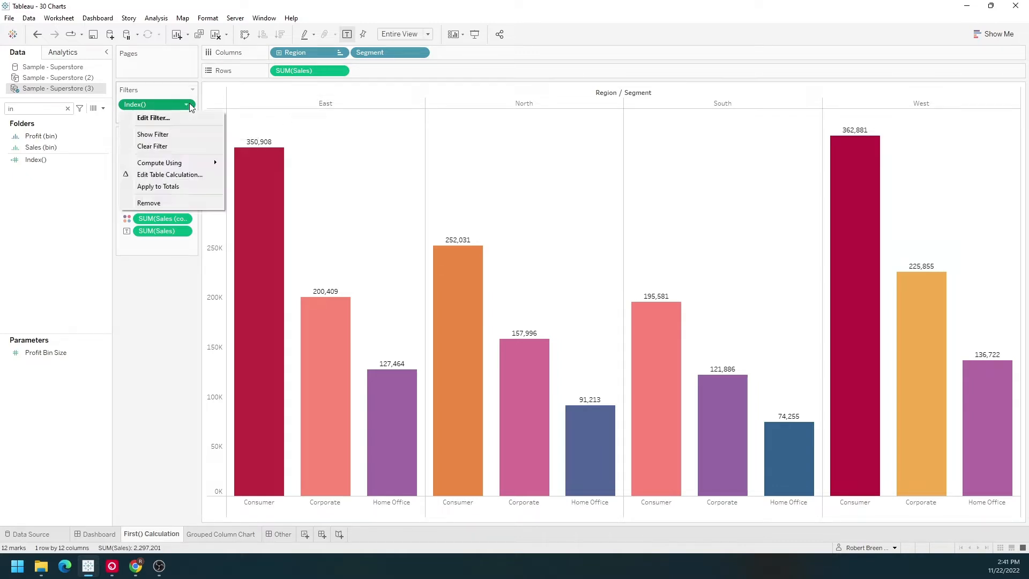
left_click(185, 119)
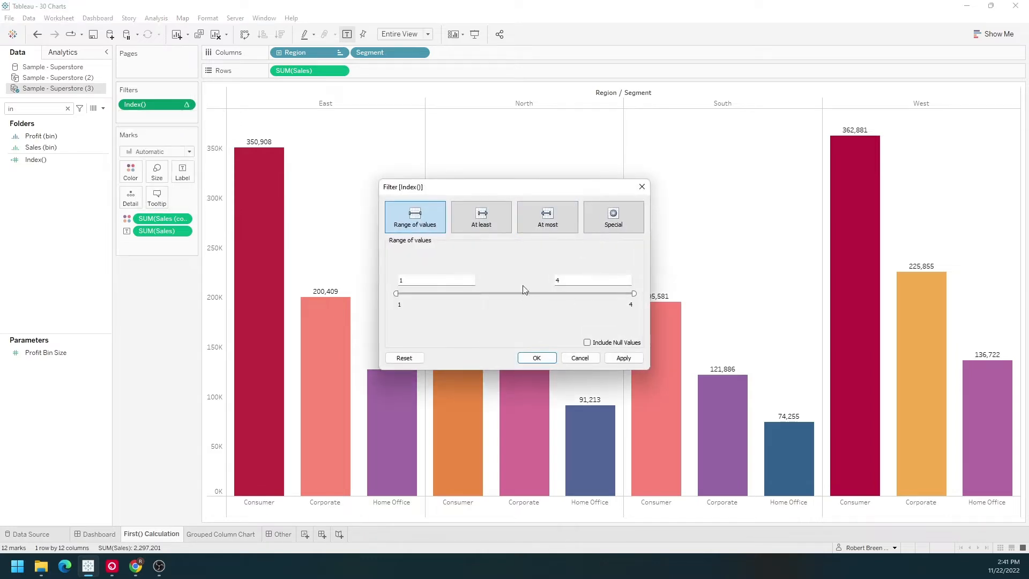
type("2")
left_click(623, 358)
left_click(536, 358)
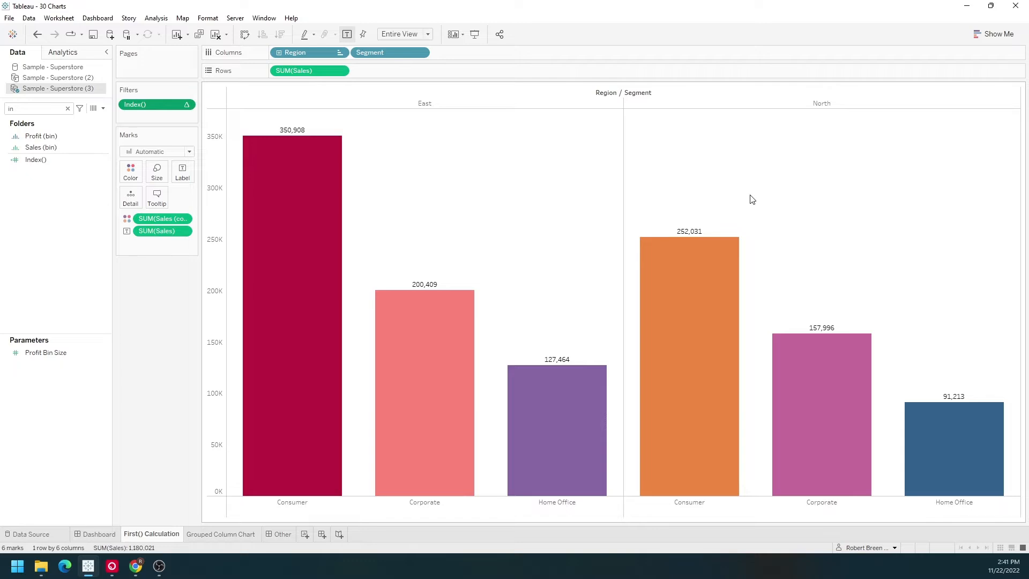
Copy Index() from the filters to the bar labels, keeping the filter in place.
left_click(186, 105)
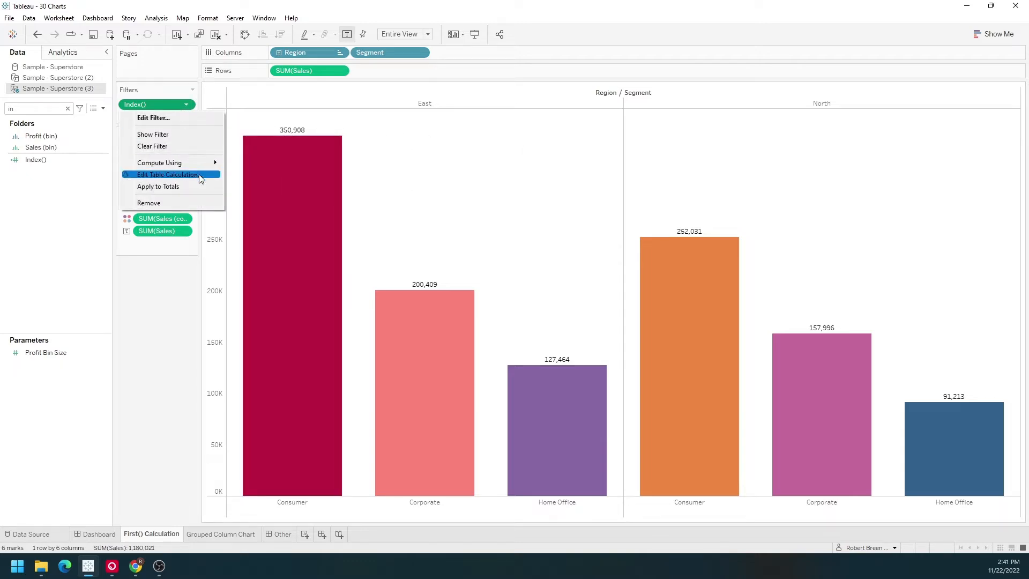
left_click(169, 283)
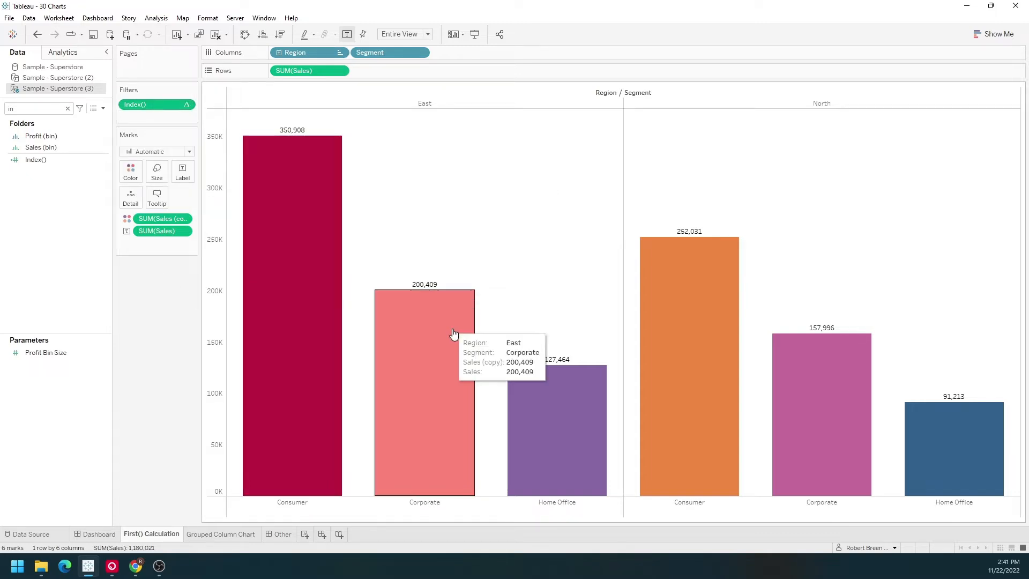
mouse_move(537, 374)
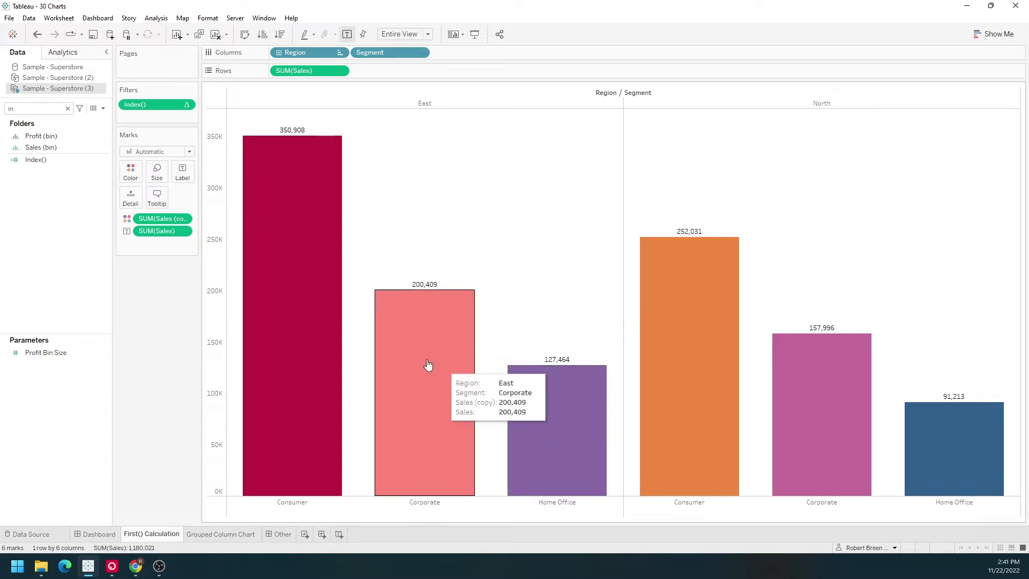
left_click_drag(156, 104, 182, 179)
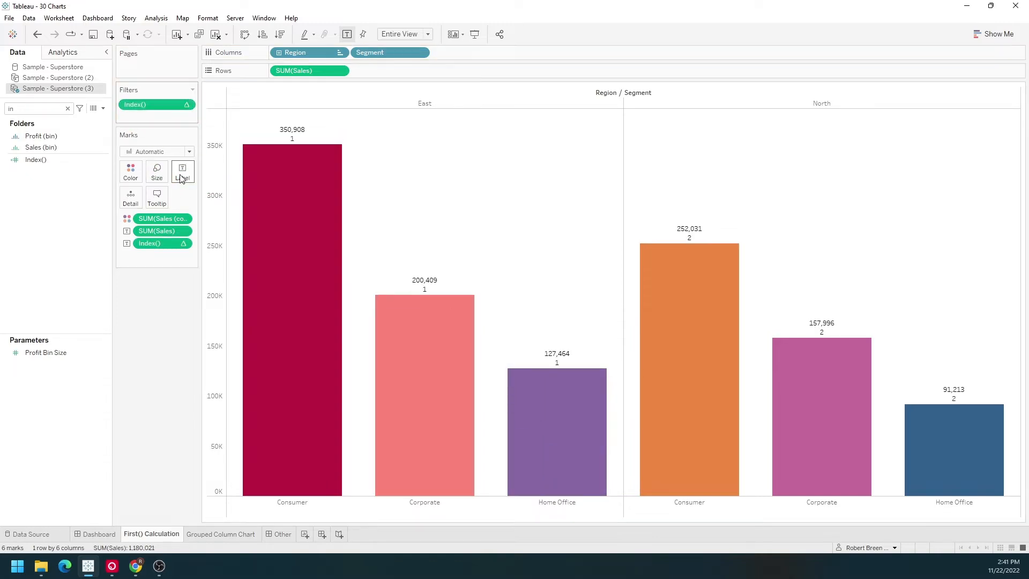
Check which dimensions the Index() label's table calculation uses, leaving its settings as they are.
left_click(189, 244)
left_click(177, 375)
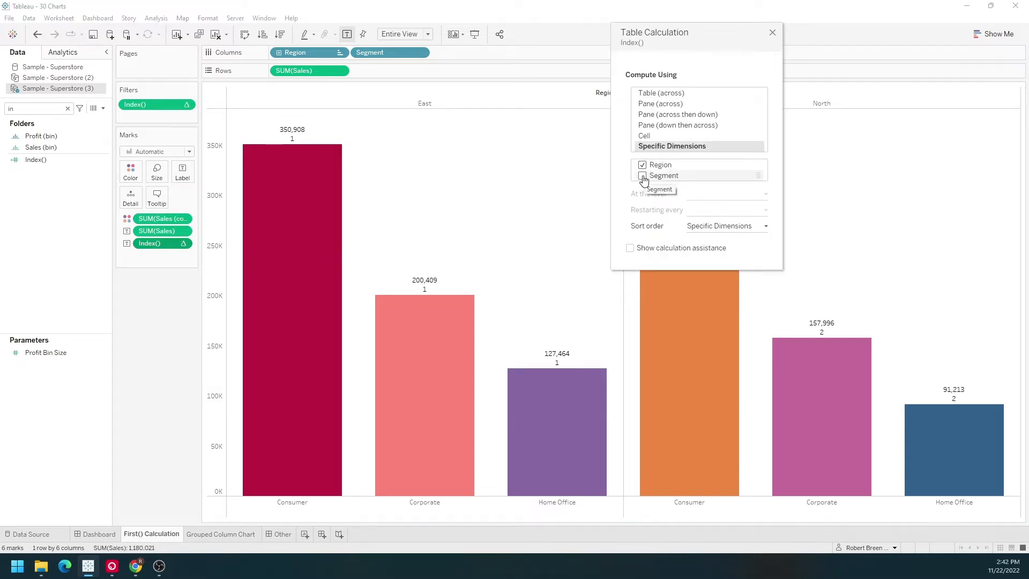
left_click(772, 32)
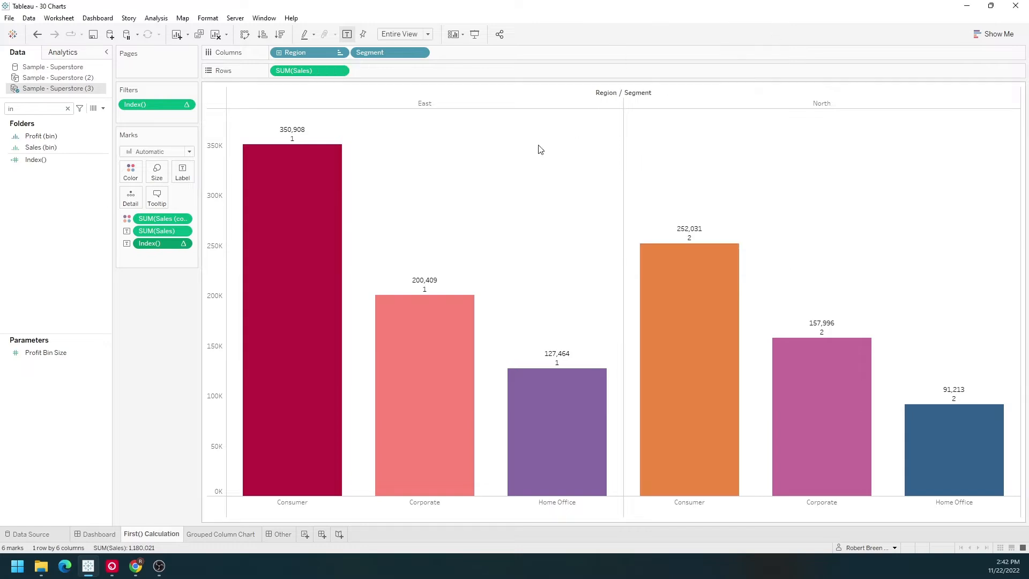
Remove Index() from the bar labels and move Region behind Segment in the columns.
left_click_drag(161, 243, 384, 223)
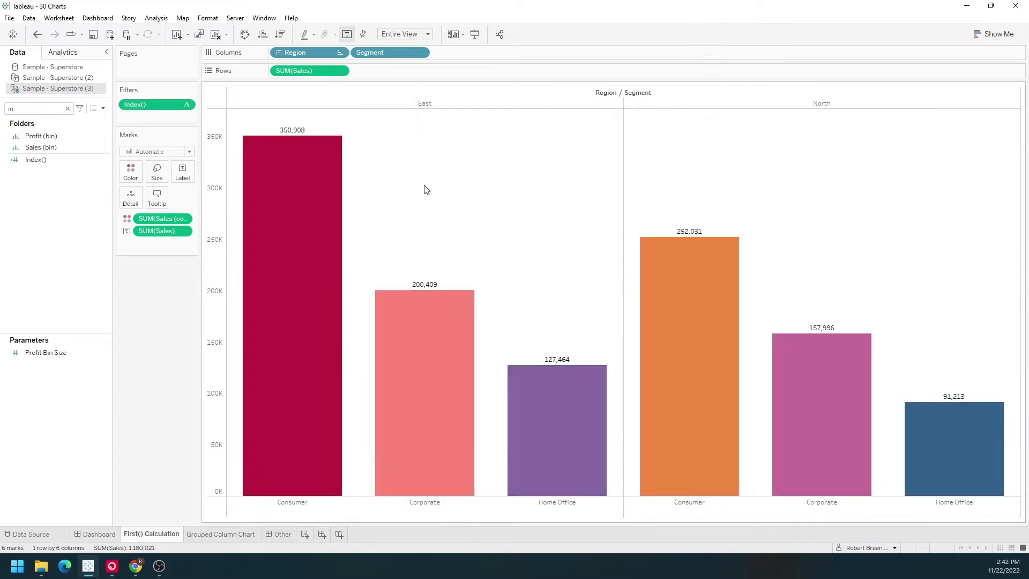
left_click_drag(292, 55, 486, 52)
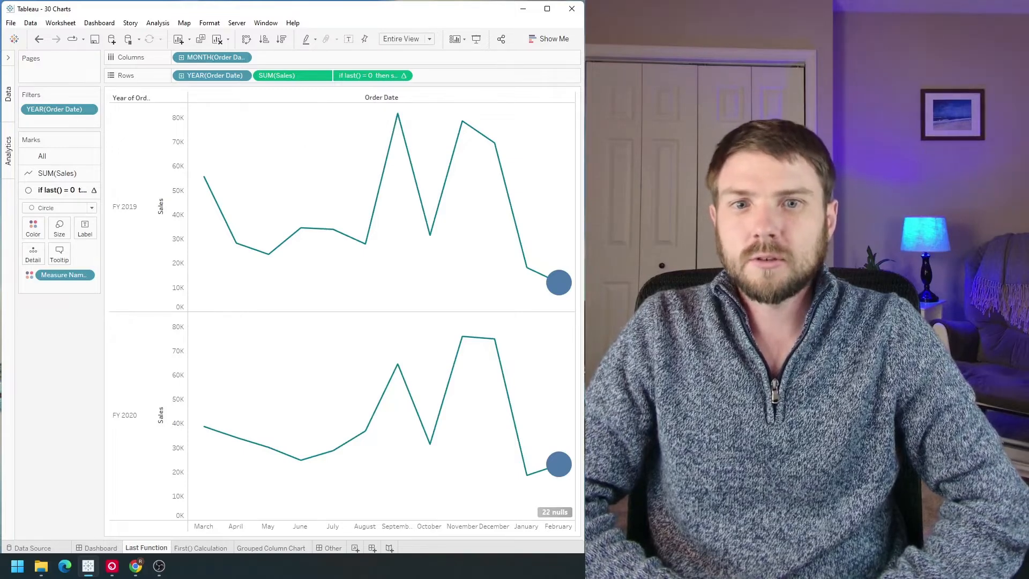
Examine the FY 2019 and FY 2020 monthly sales lines on the Last Function sheet, including the February end point.
mouse_move(560, 301)
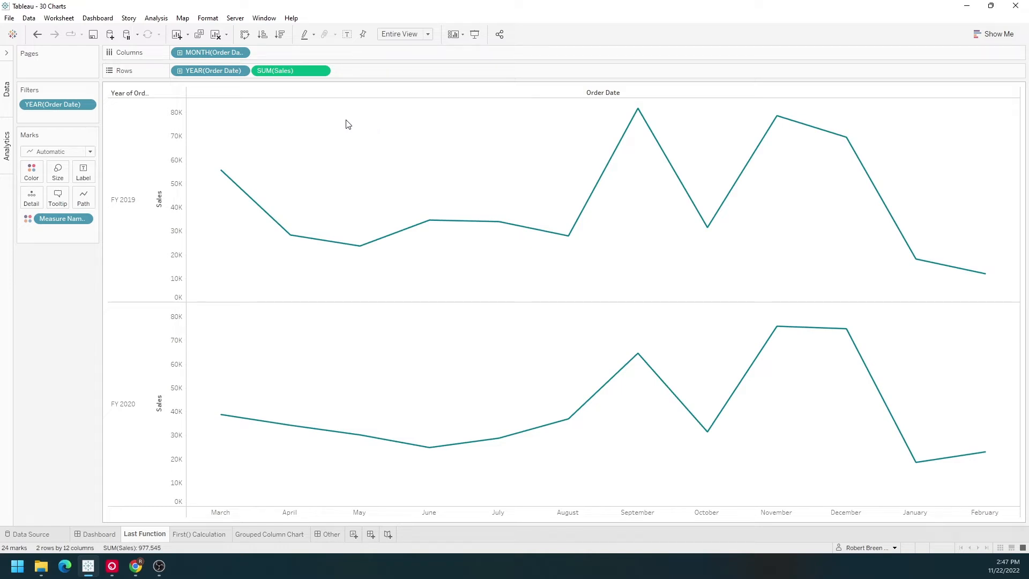
left_click(133, 226)
left_click(128, 400)
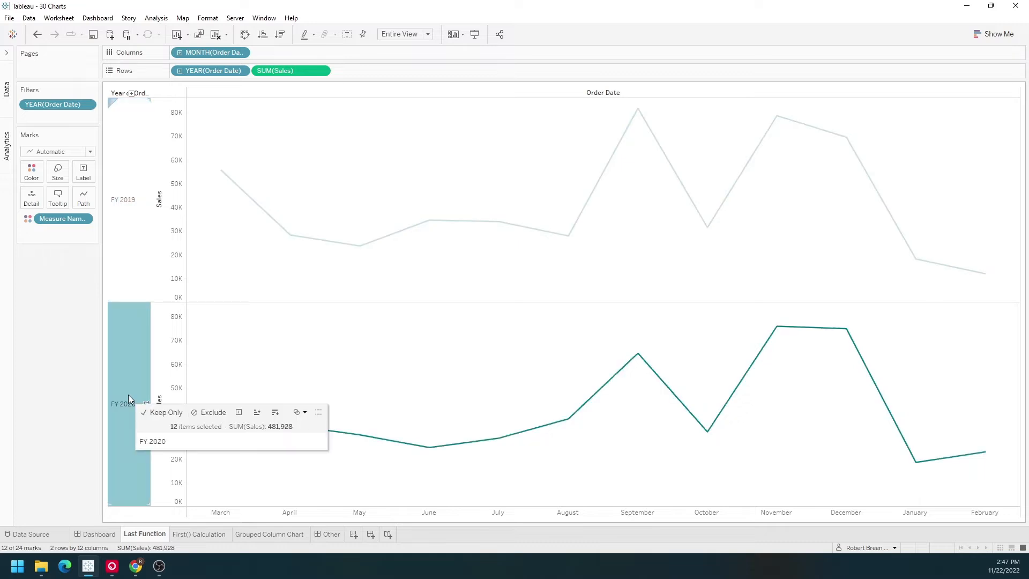
left_click(128, 395)
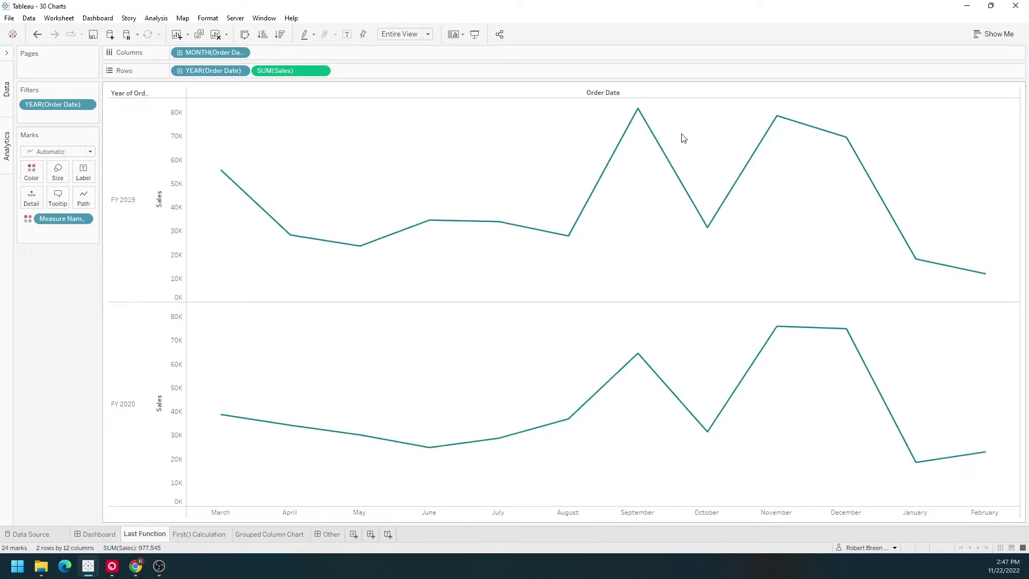
mouse_move(984, 274)
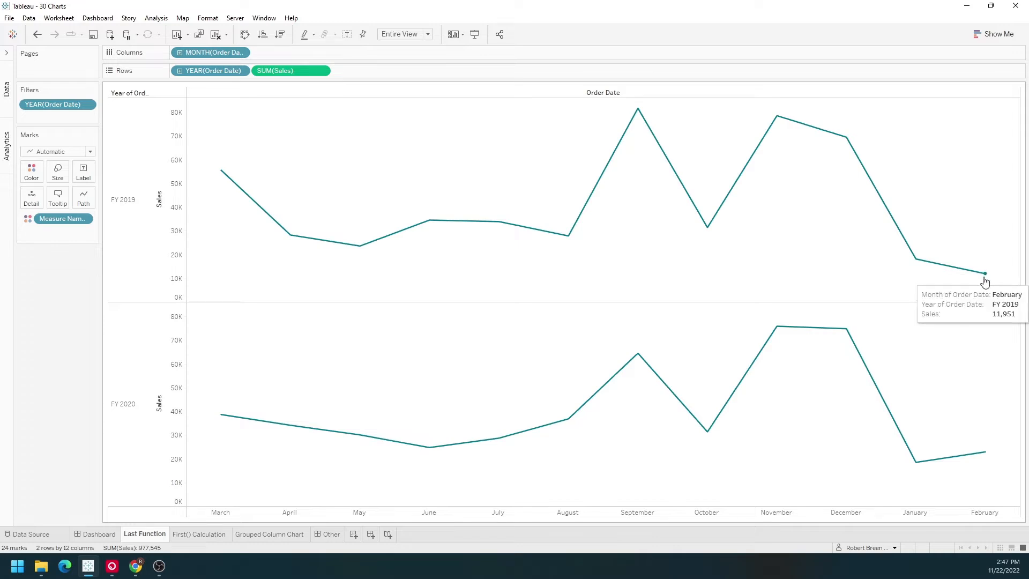
mouse_move(413, 232)
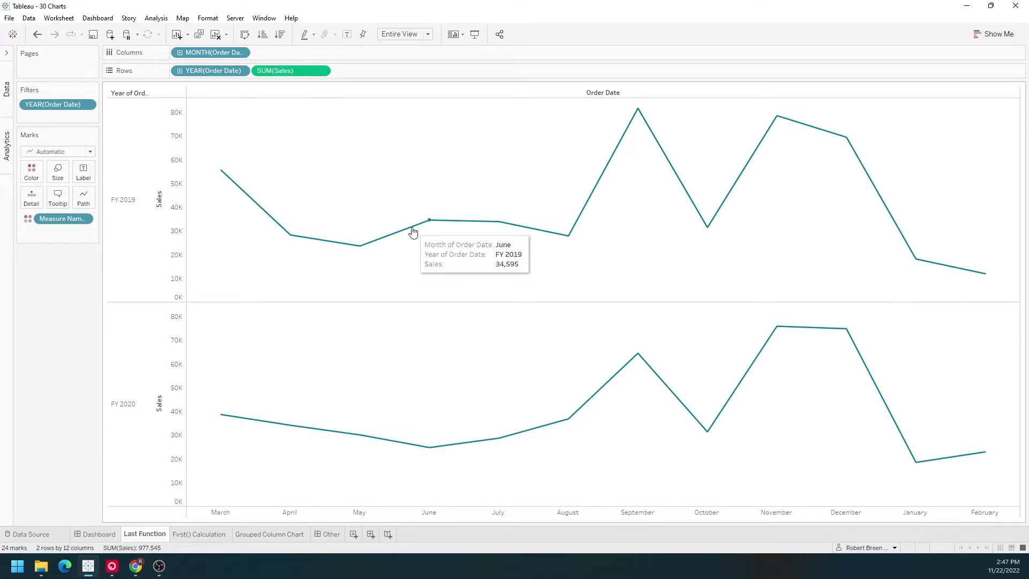
Create a calculated field named Last() with the formula last() in the Sample - Superstore (3) data source.
left_click(6, 89)
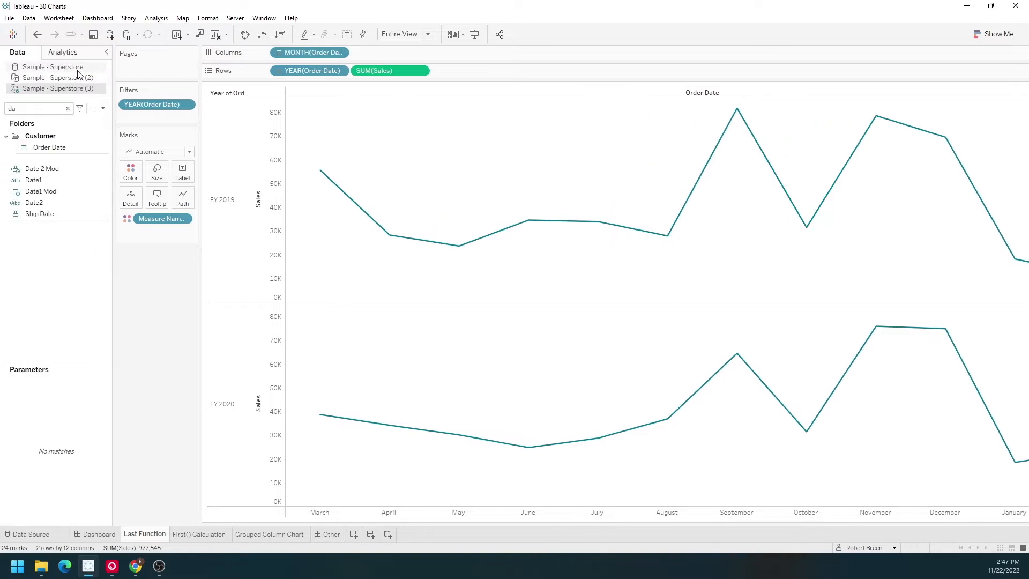
left_click(103, 109)
left_click(95, 123)
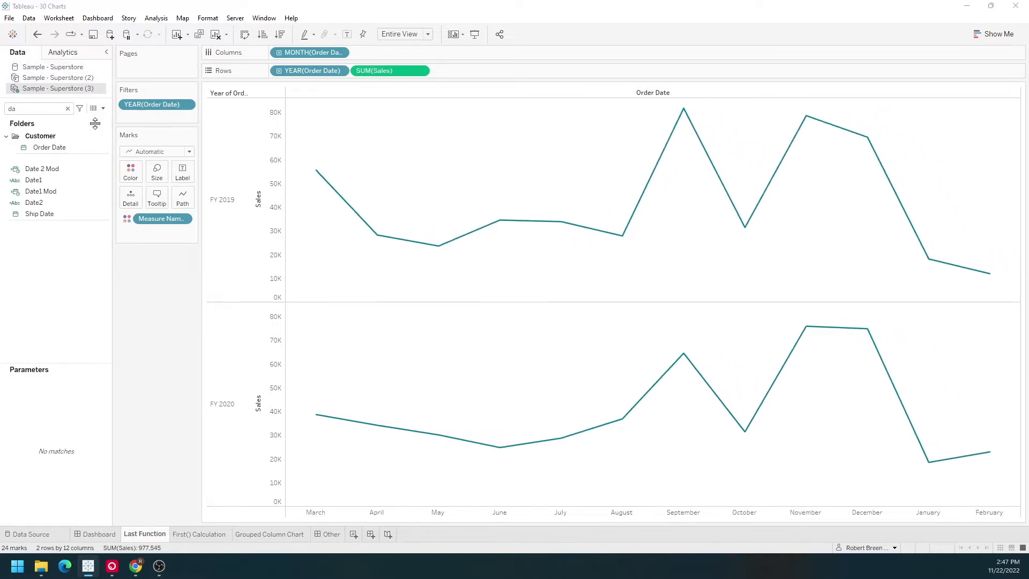
type("Last")
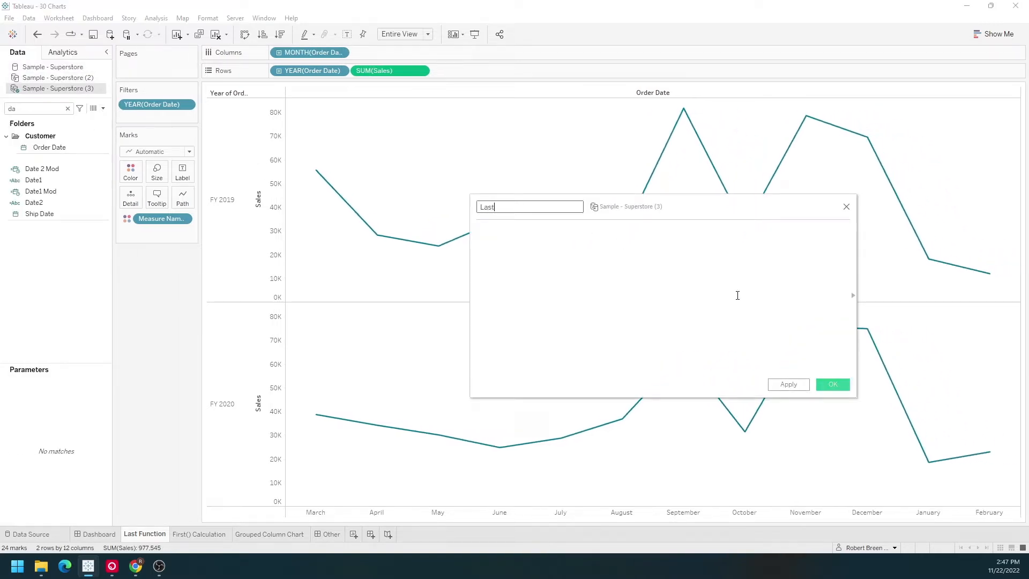
type("()")
left_click(738, 296)
type("last()")
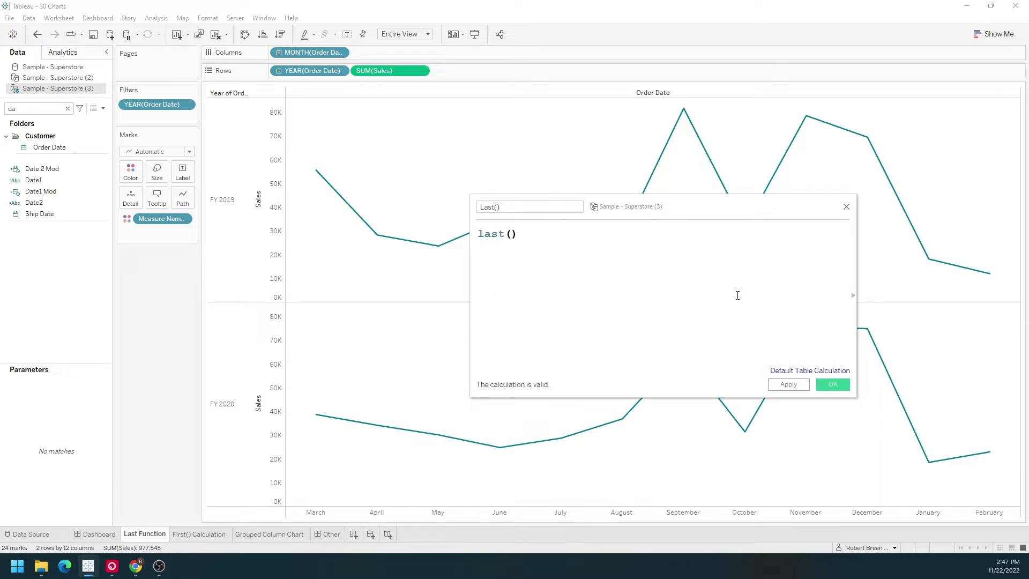
scroll(726, 295, "up", 3, "ctrl")
left_click(804, 384)
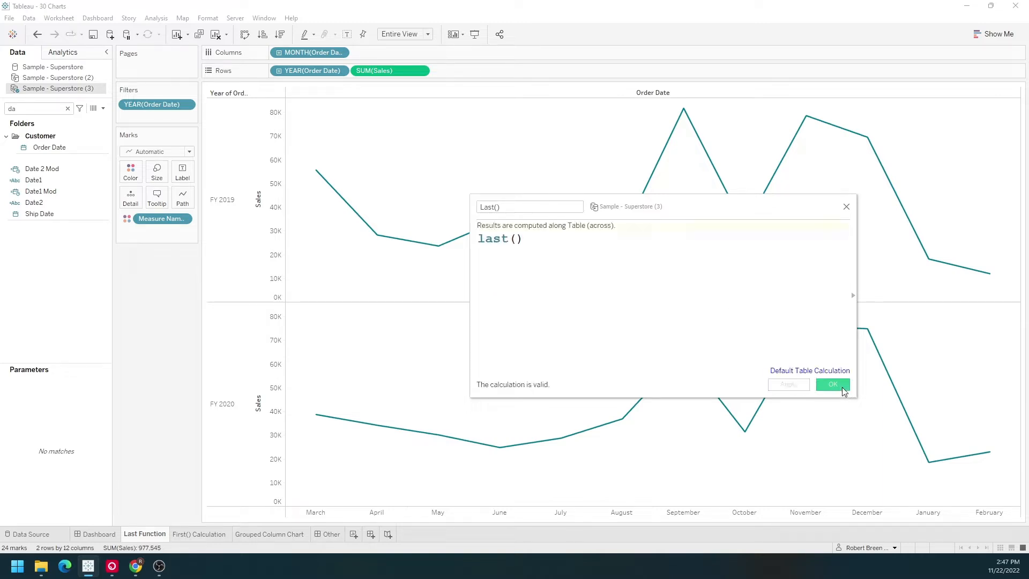
left_click(836, 386)
Search the fields for "last" and label the points of both sales lines with Last().
left_click(52, 111)
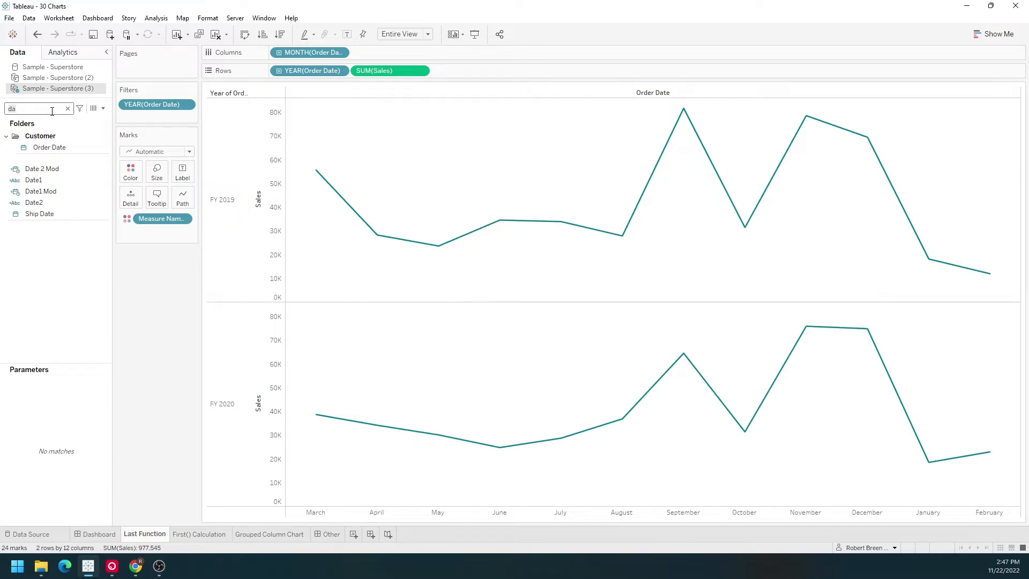
key("BackSpace")
key("BackSpace")
type("last")
left_click(35, 156)
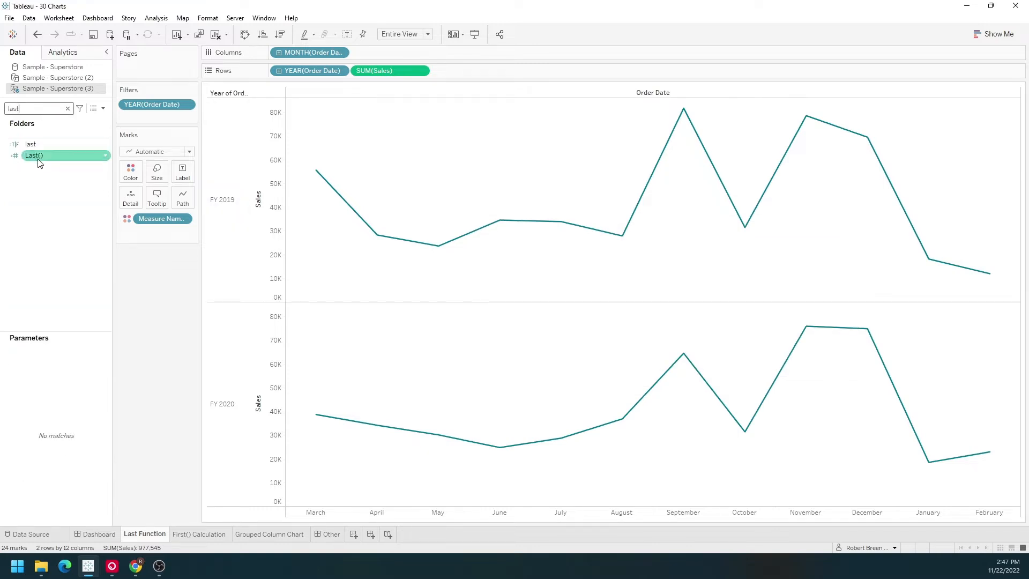
left_click_drag(39, 164, 181, 184)
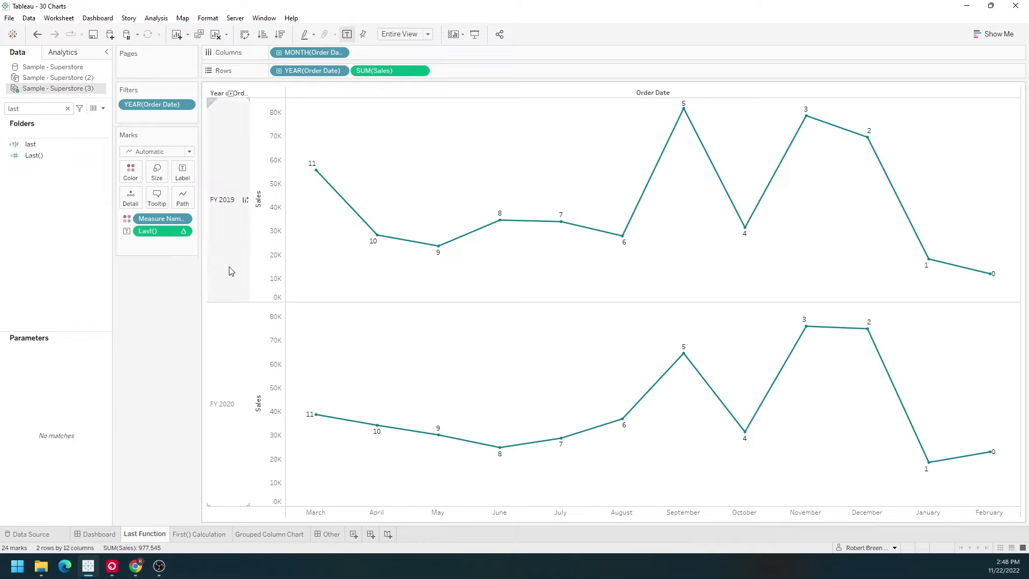
Set the Last() label's table calculation to Specific Dimensions with only Month of Order Date included.
left_click(184, 231)
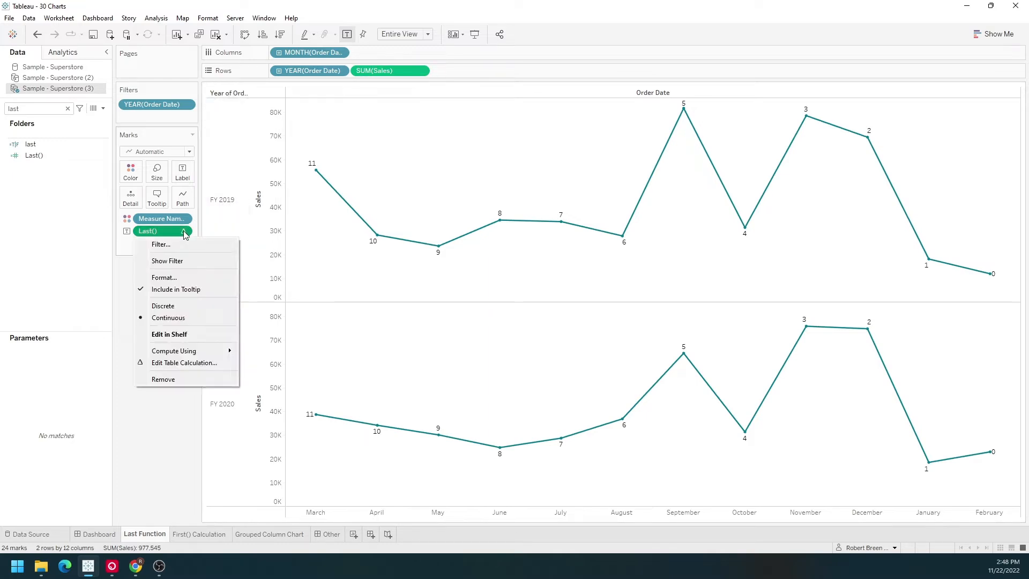
left_click(214, 363)
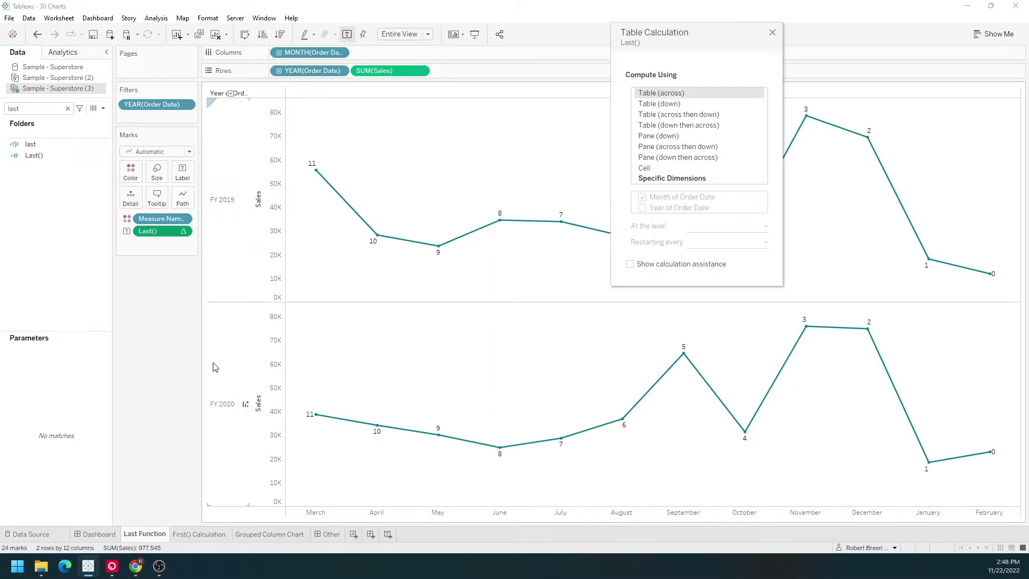
left_click(672, 179)
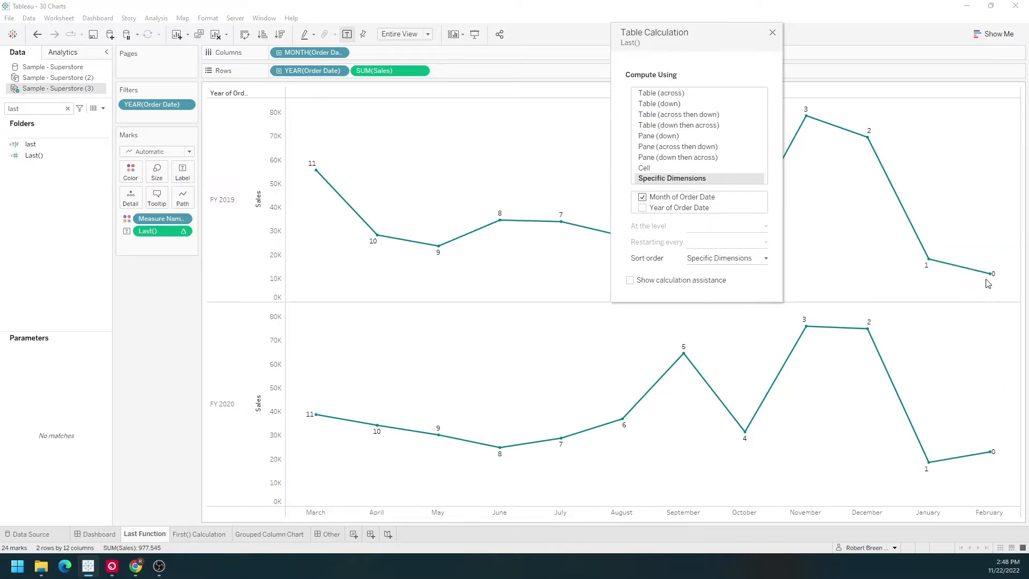
mouse_move(994, 455)
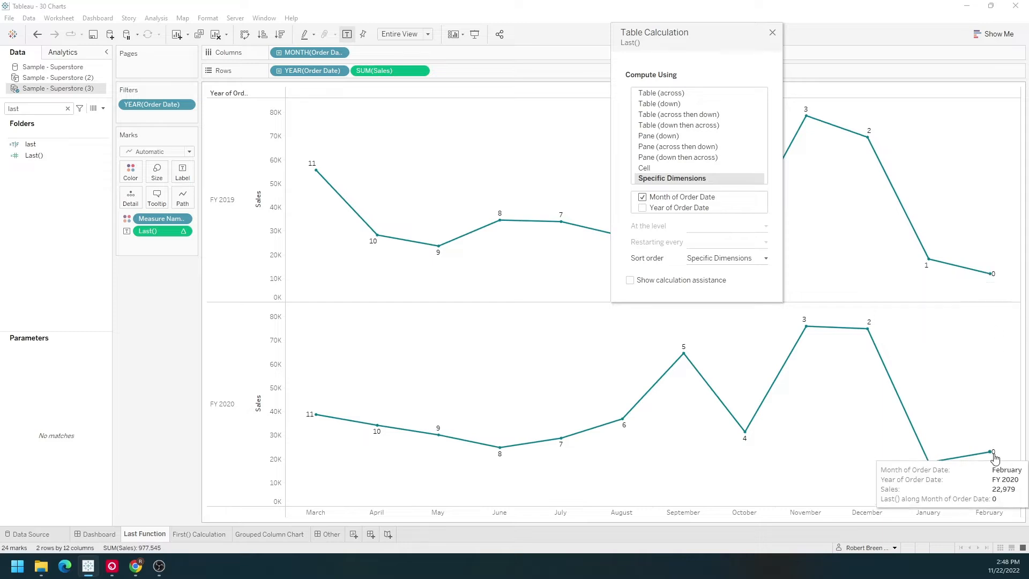
Try computing Last() along Month and Year of Order Date together, and along Year of Order Date alone.
left_click(642, 208)
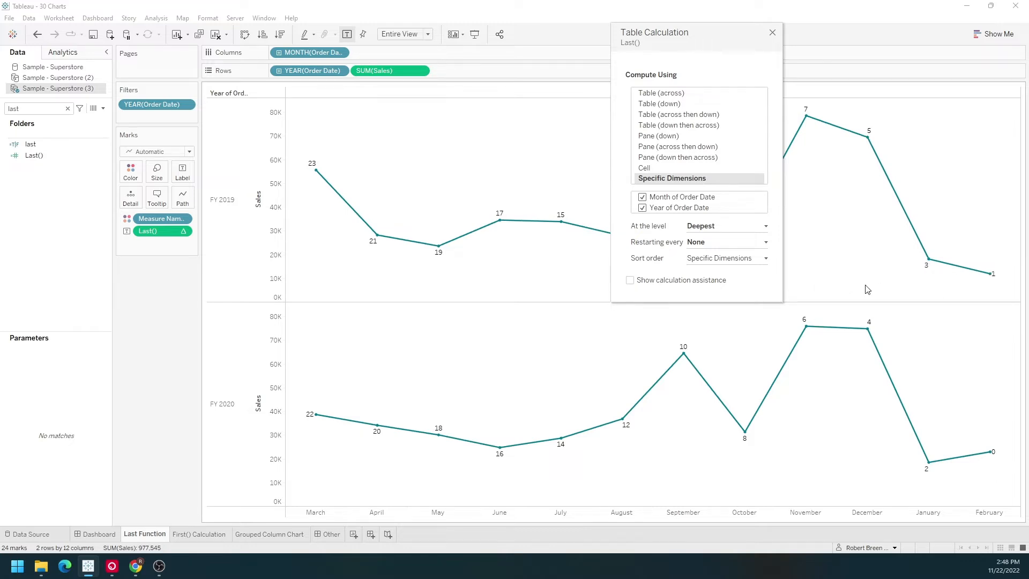
left_click(642, 197)
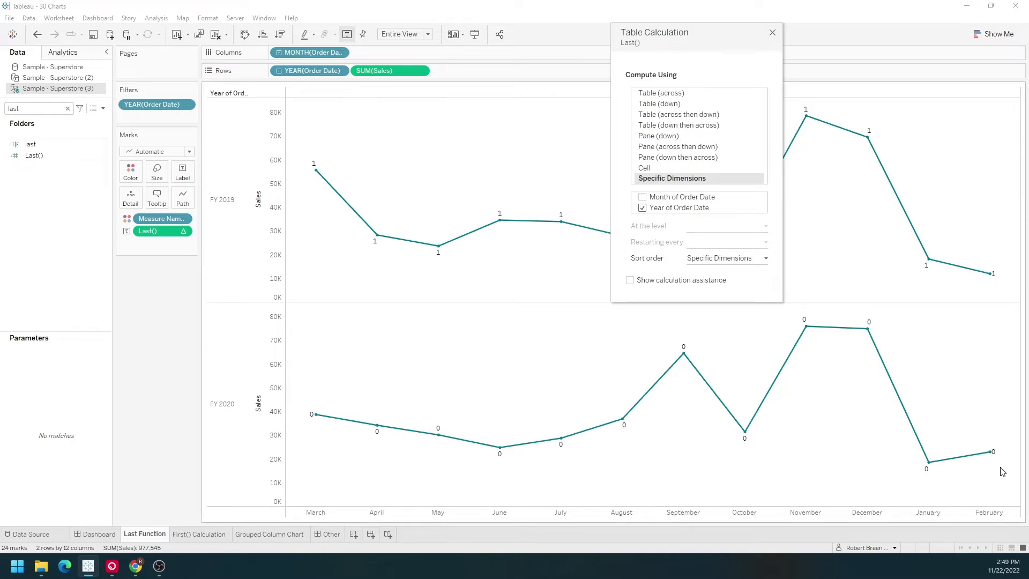
mouse_move(990, 462)
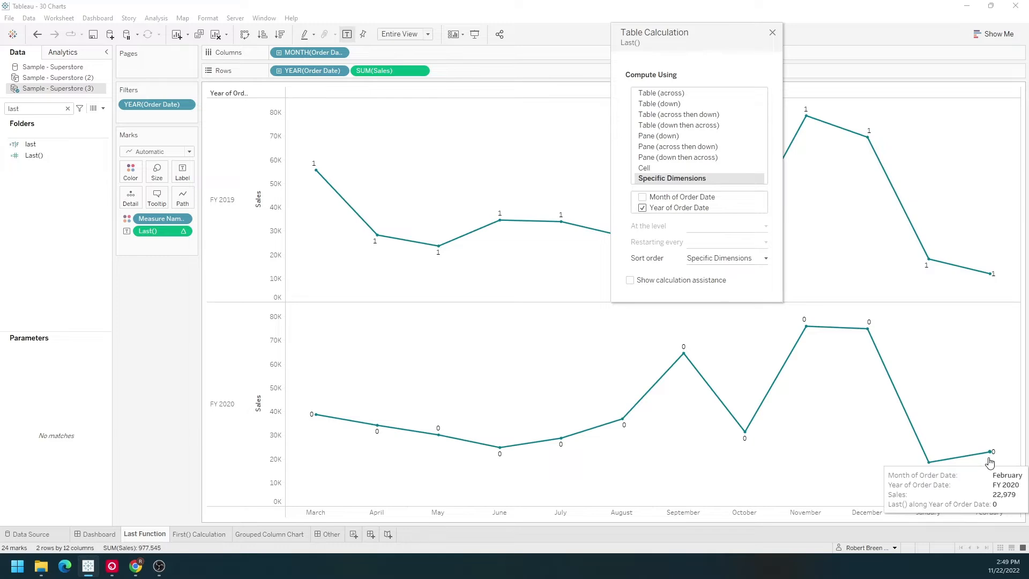
mouse_move(992, 263)
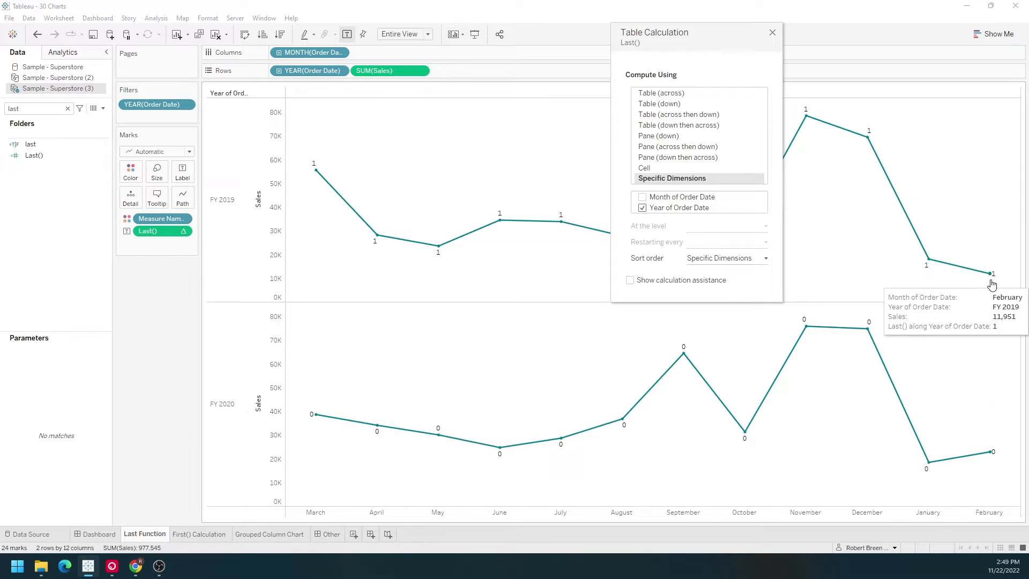
Switch the Last() label back to computing along Month of Order Date only and close its table calculation settings.
left_click(642, 197)
left_click(643, 207)
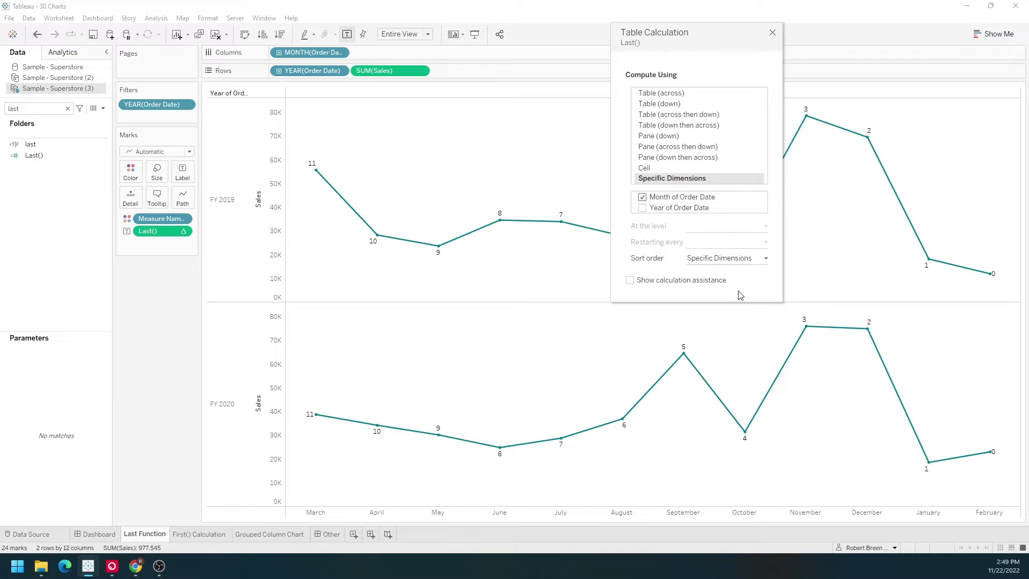
left_click(776, 33)
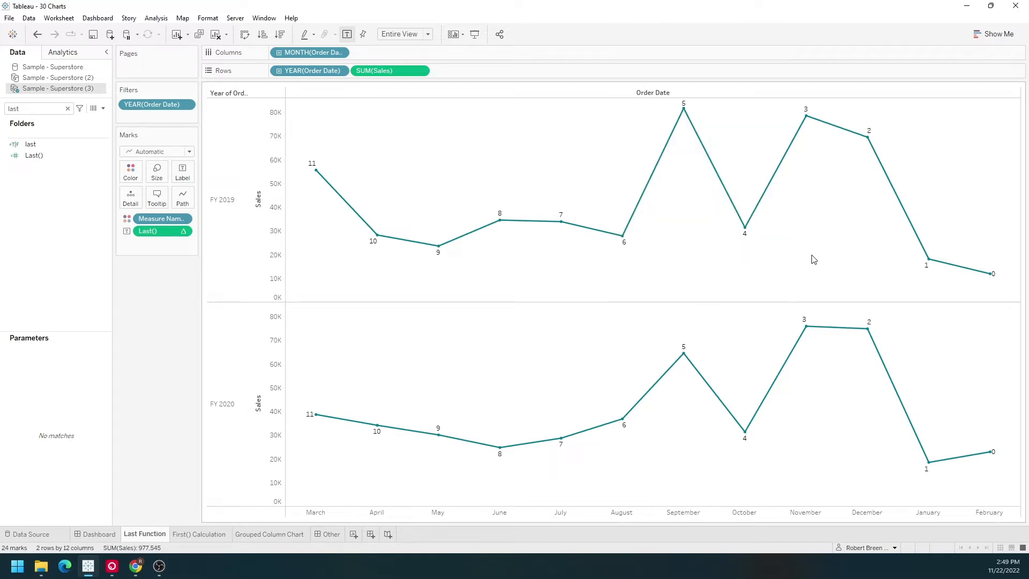
Rewrite the formula of the Last() calculated field as if last() = 0 then SUM([Sales]) end.
left_click(34, 156)
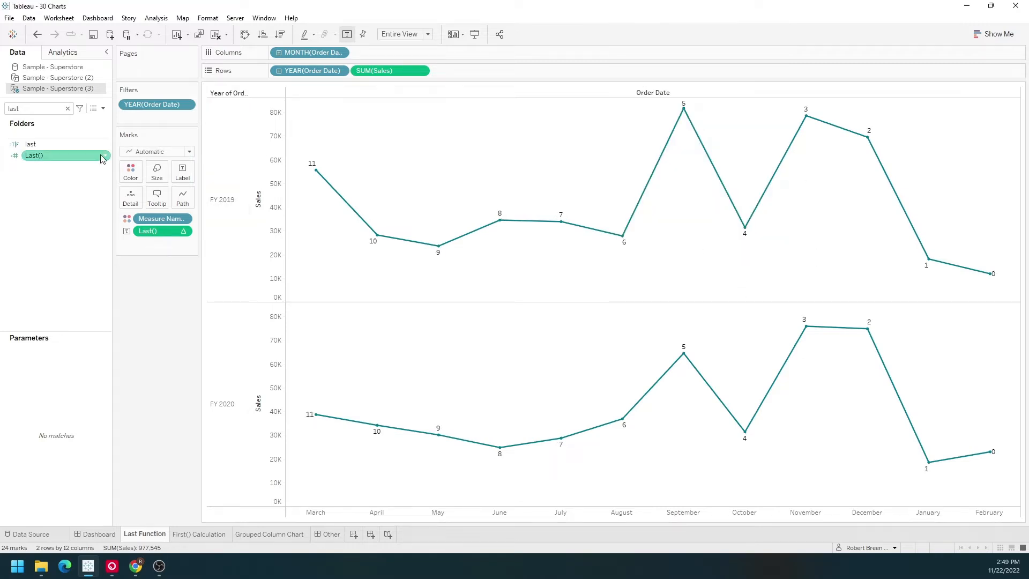
right_click(108, 156)
left_click(134, 205)
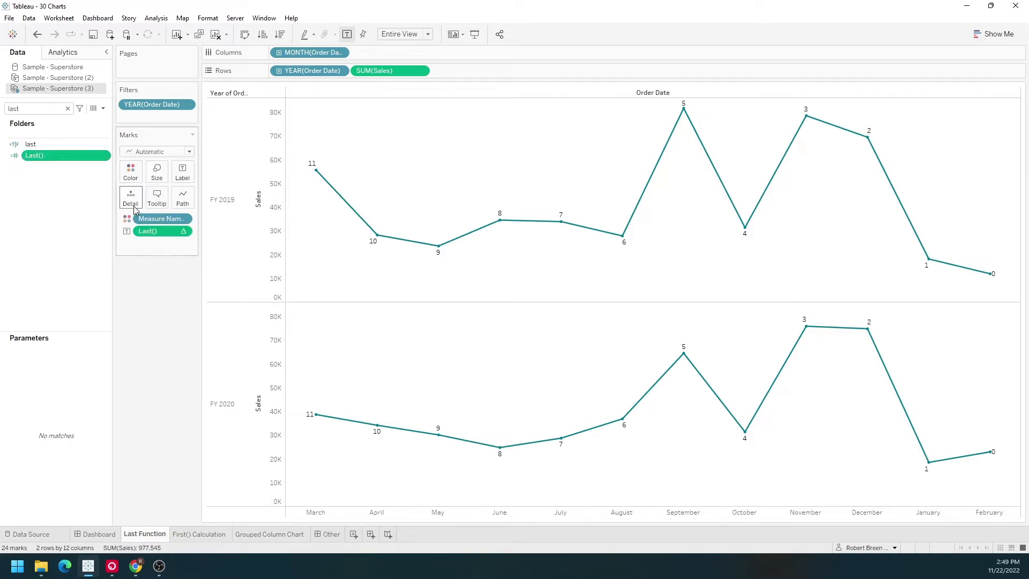
scroll(533, 255, "up", 3)
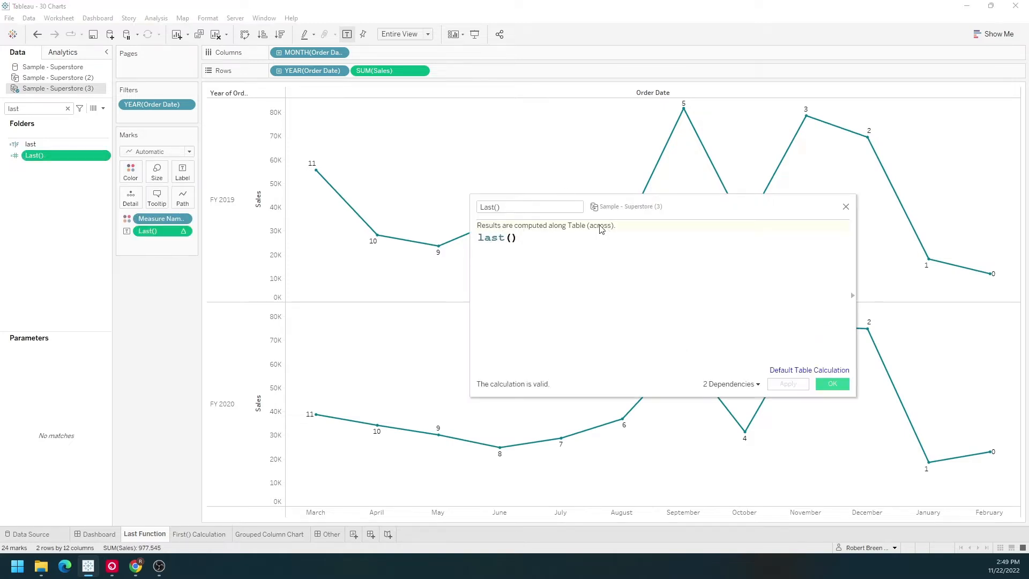
left_click_drag(595, 226, 659, 258)
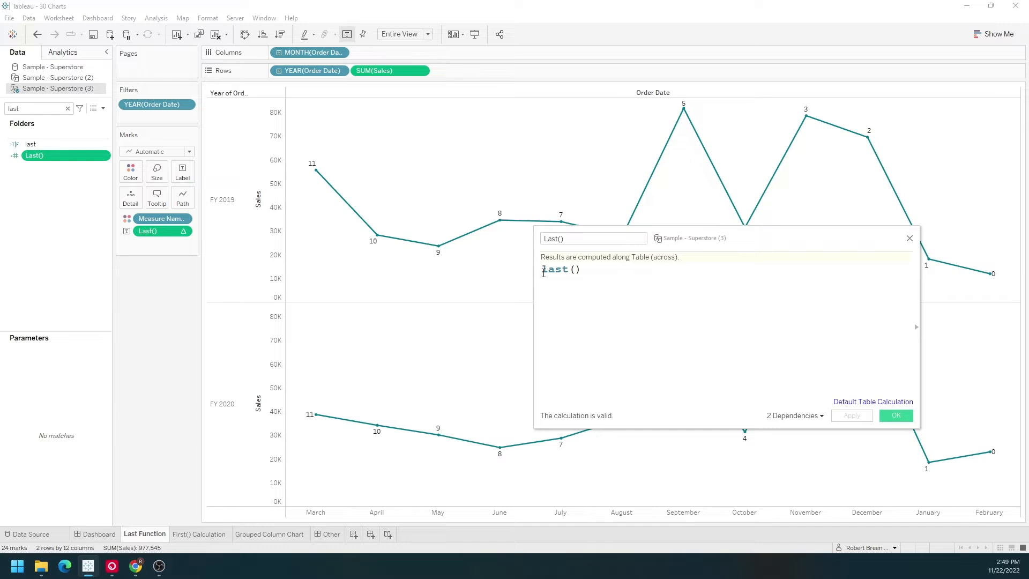
type("if")
left_click(603, 275)
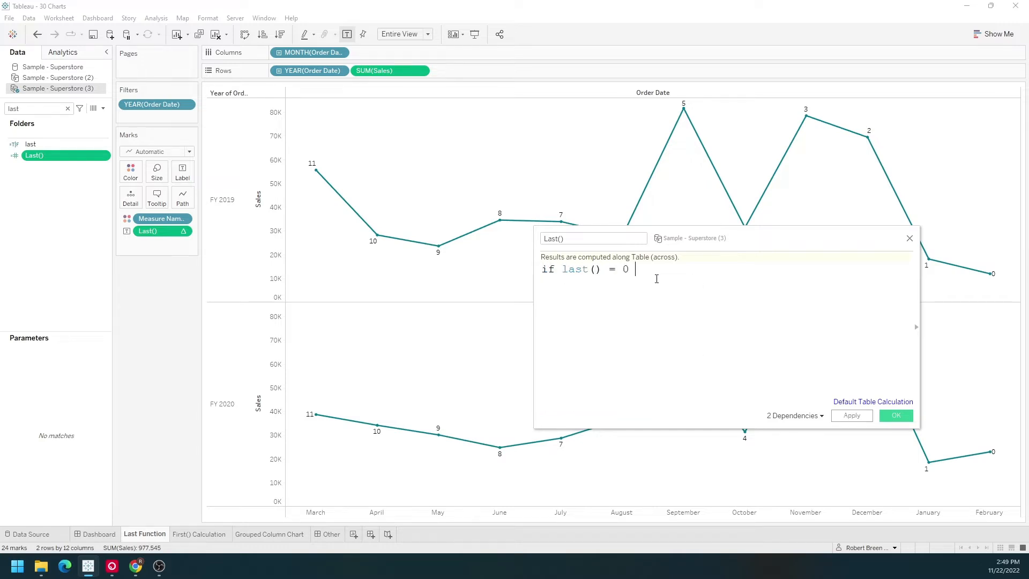
type("= 0 then")
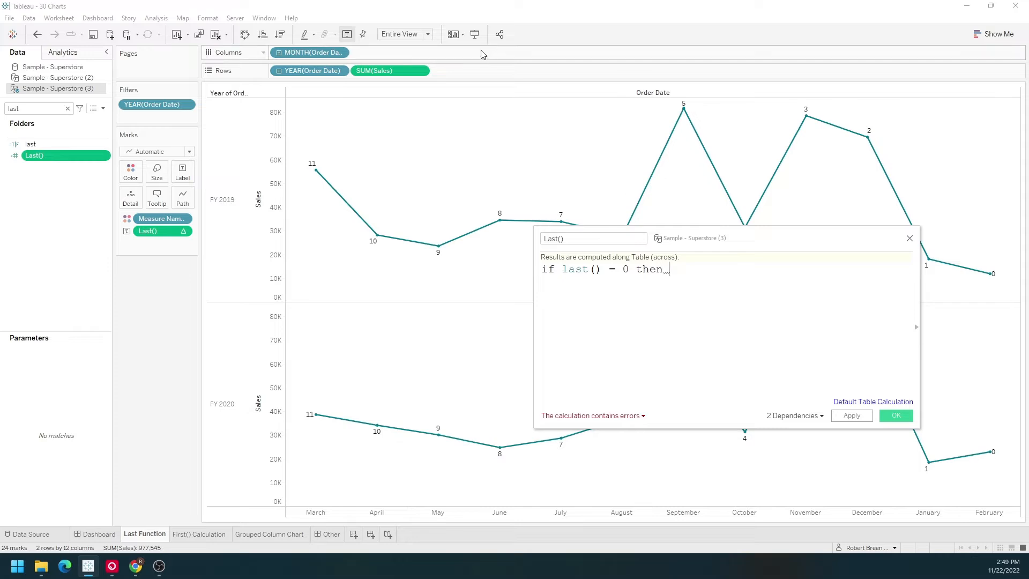
left_click_drag(389, 70, 745, 335)
type("end")
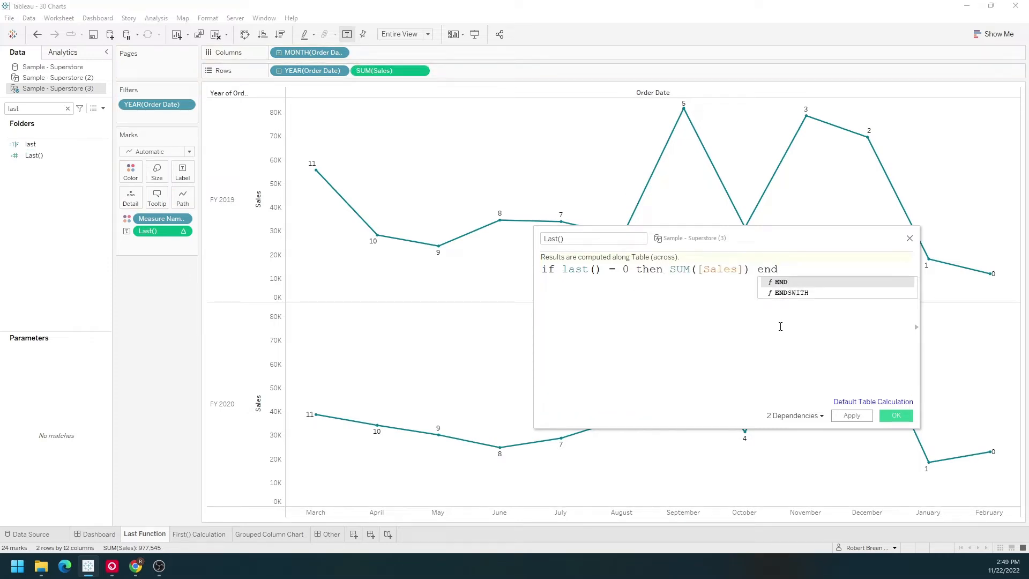
left_click(791, 241)
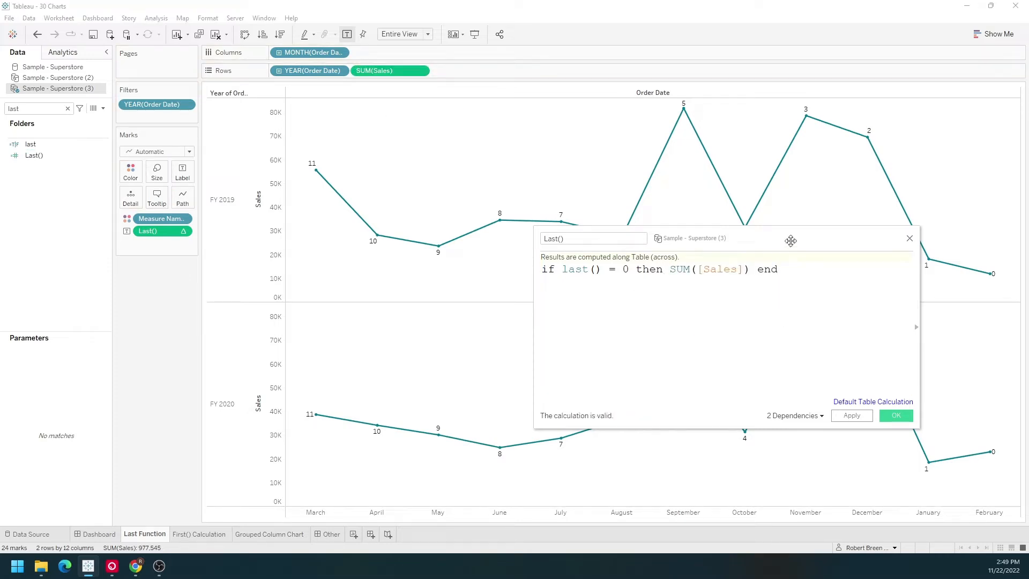
Apply the rewritten Last() formula to the view and save the calculated field.
mouse_move(997, 461)
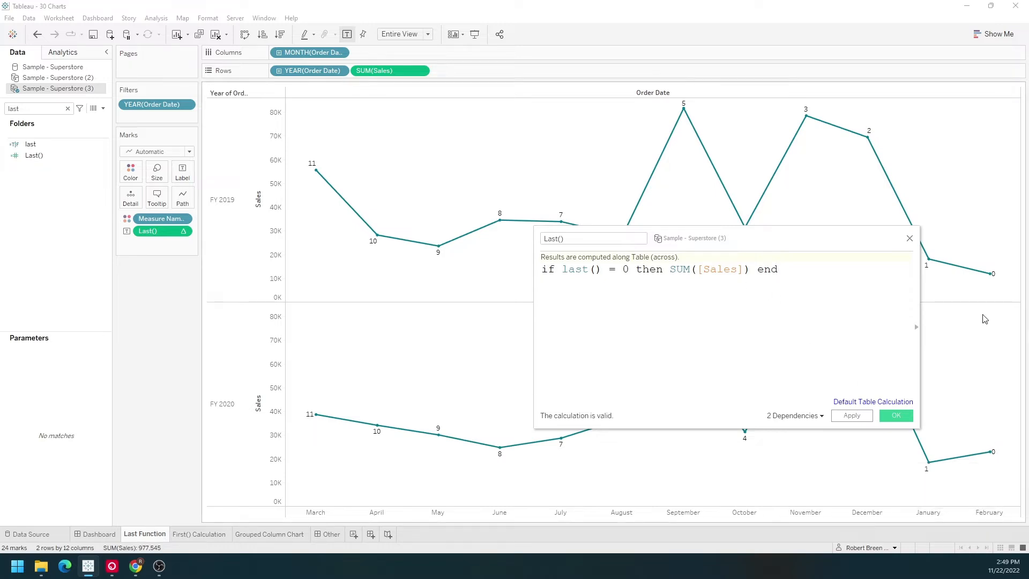
mouse_move(991, 283)
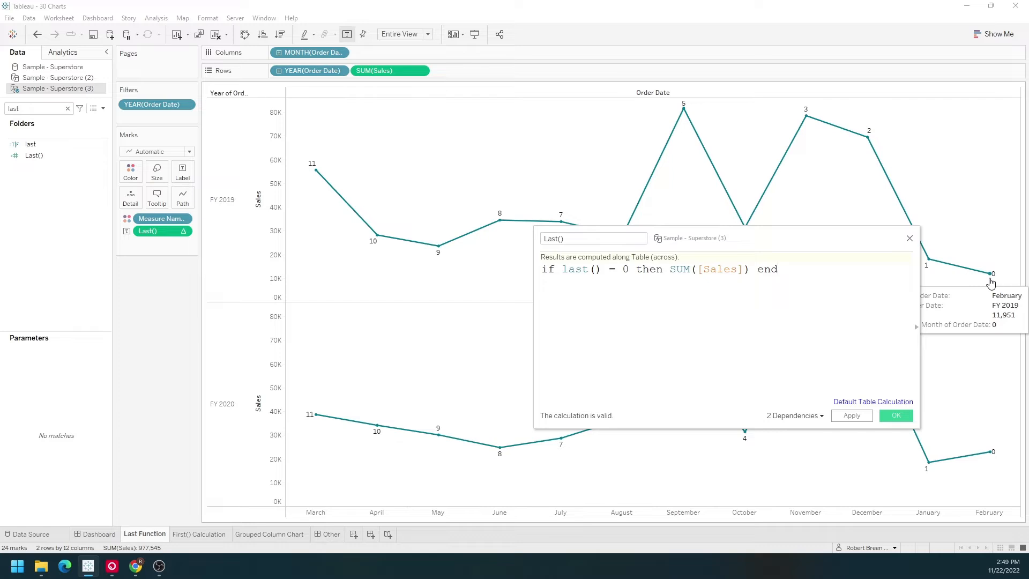
left_click_drag(750, 269, 670, 268)
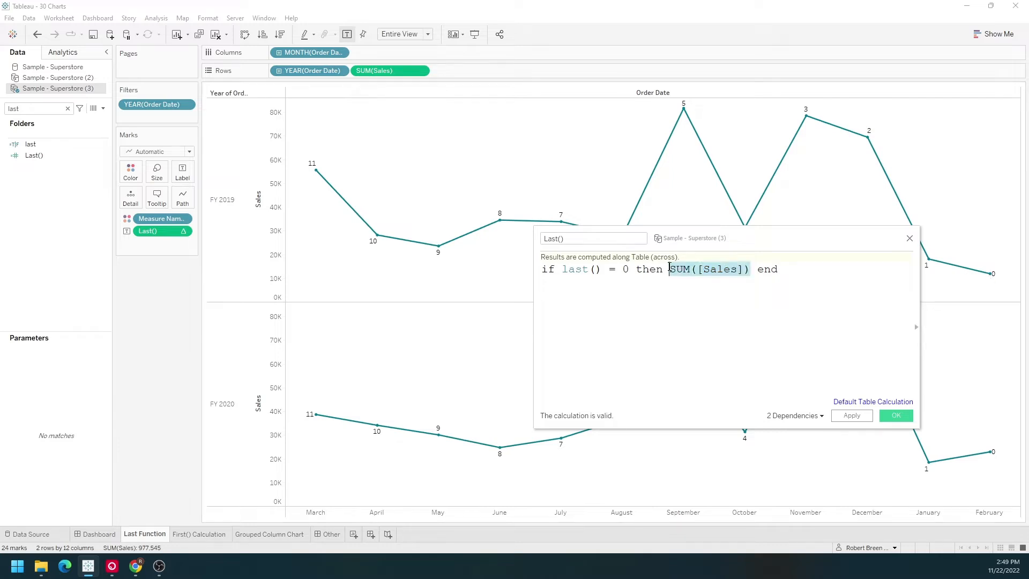
left_click(860, 417)
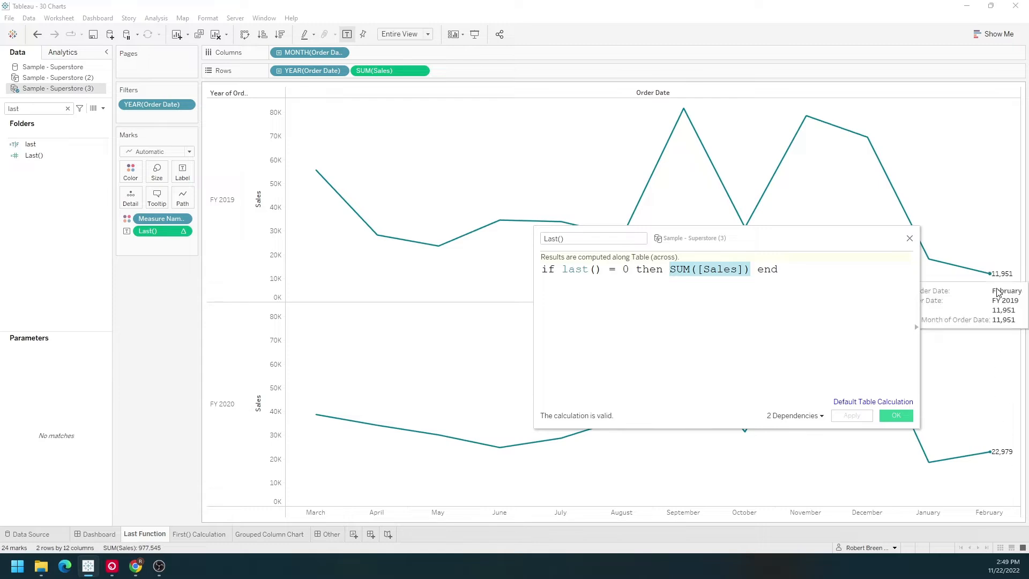
left_click(896, 416)
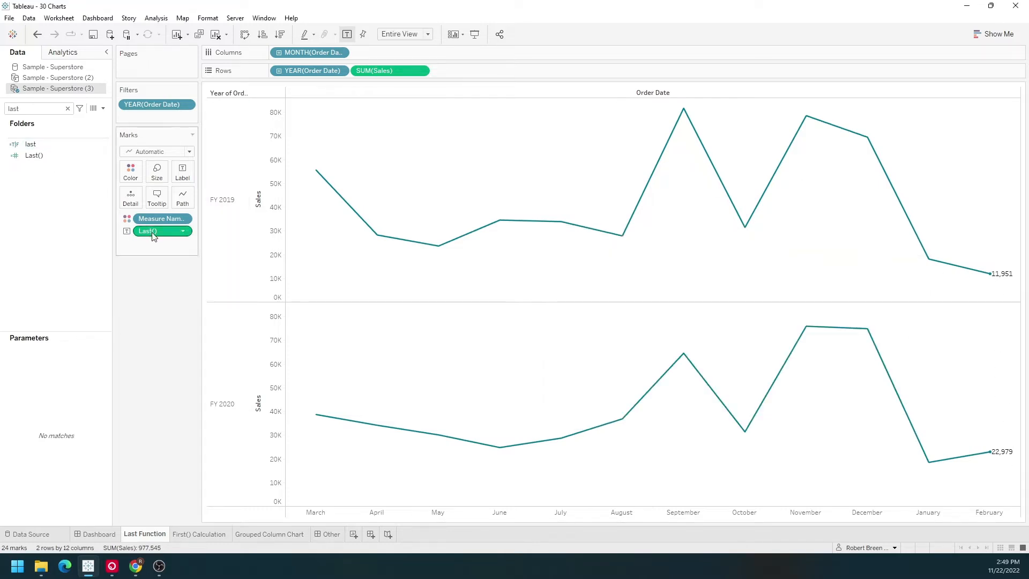
Move Last() from the label onto Rows after SUM(Sales) and check its February points for both years.
left_click_drag(161, 228, 474, 76)
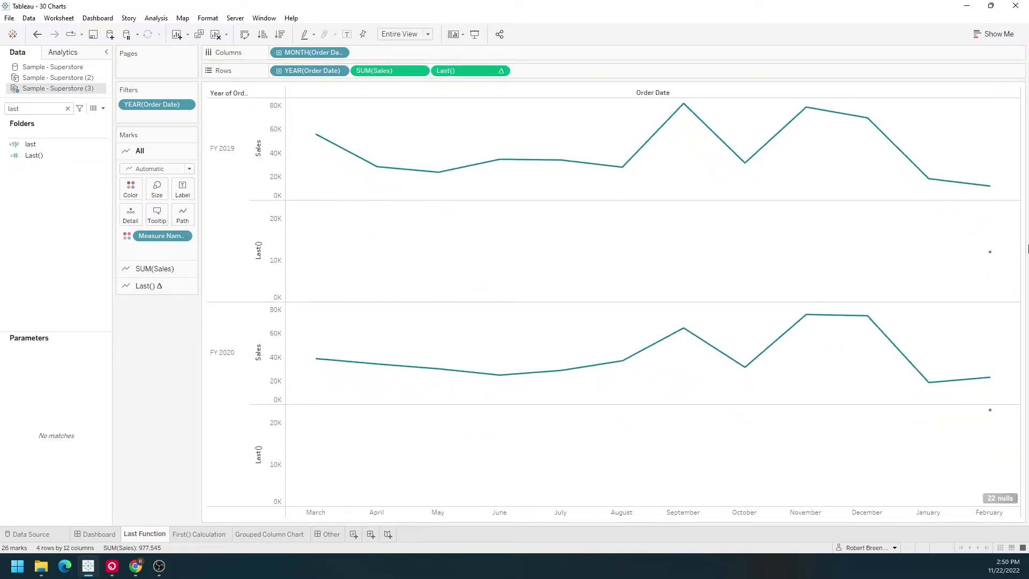
mouse_move(989, 256)
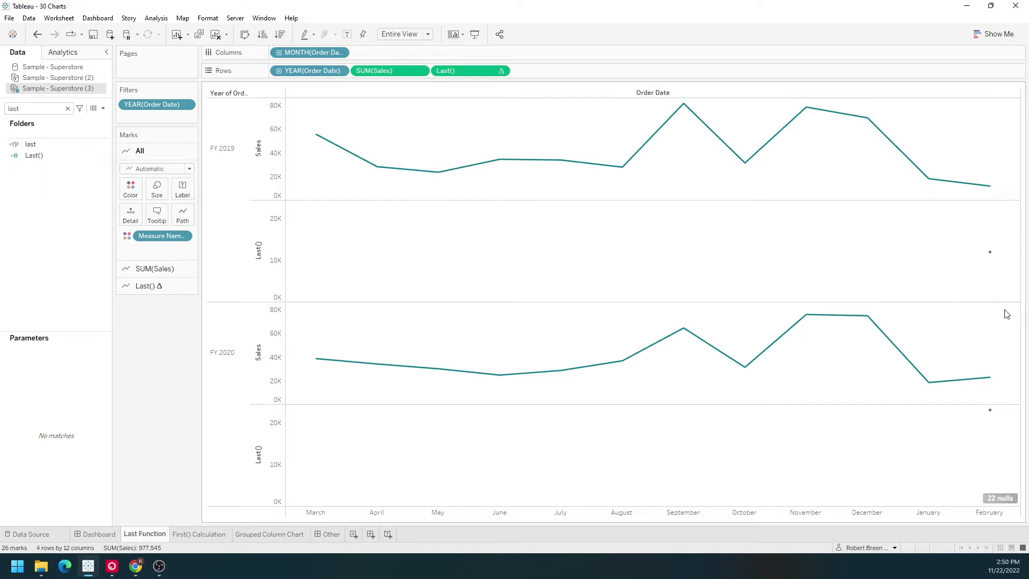
mouse_move(991, 418)
Change the Last() marks to circles and adjust their size.
left_click(483, 71)
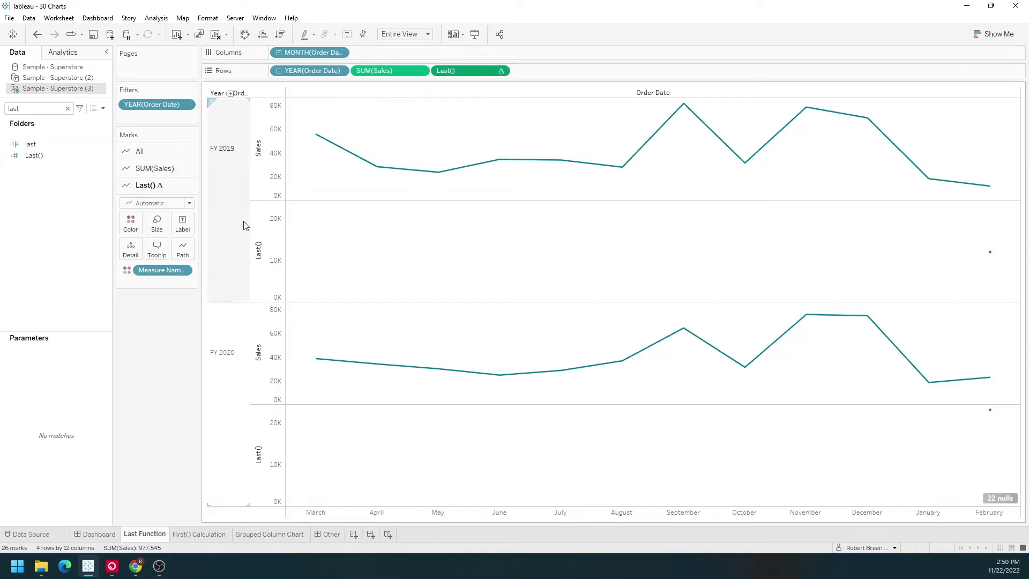
left_click(159, 203)
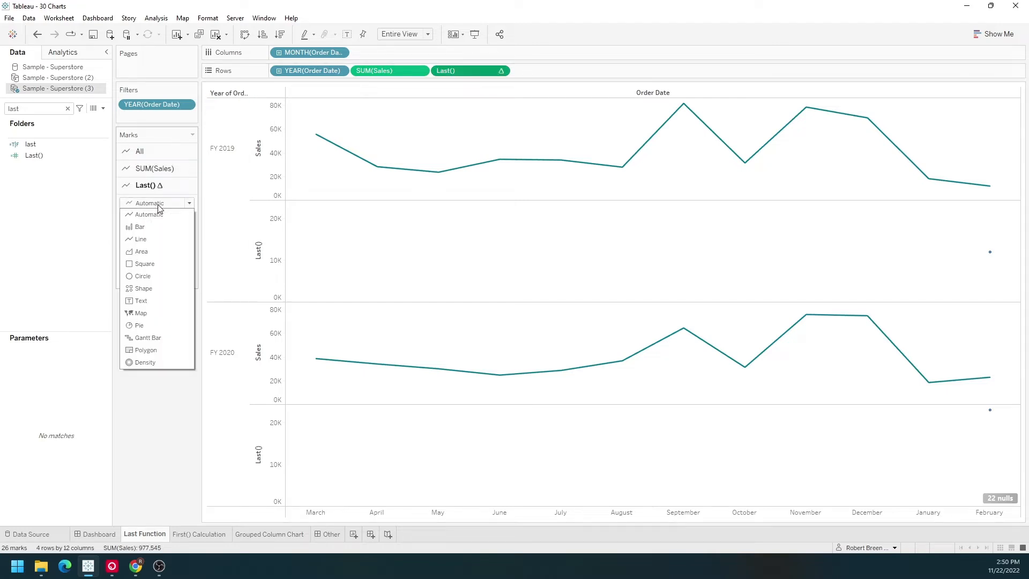
left_click(160, 275)
left_click(157, 225)
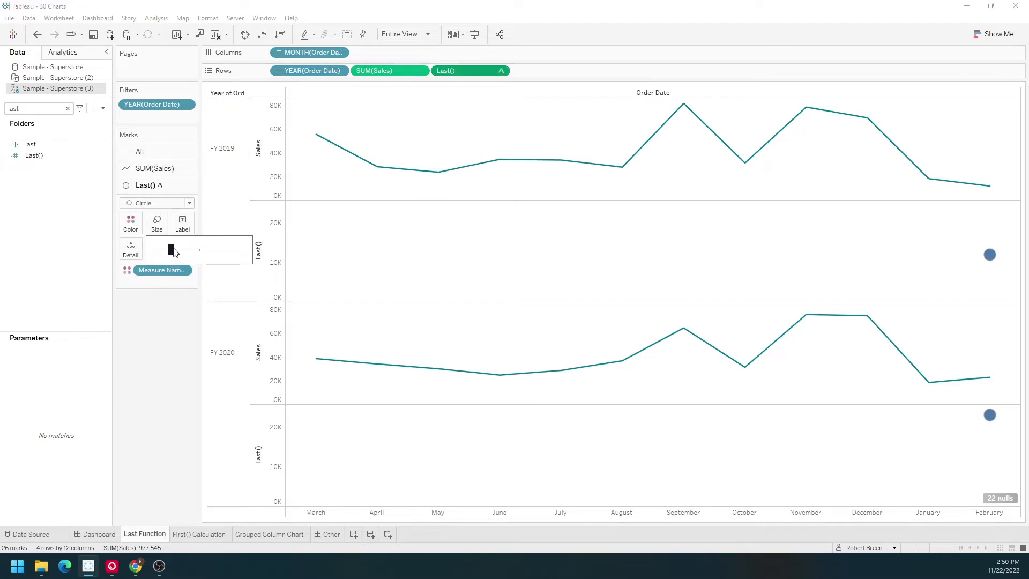
Combine Last() with Sales on a synchronized dual axis and hide the Last() axis header.
left_click(501, 72)
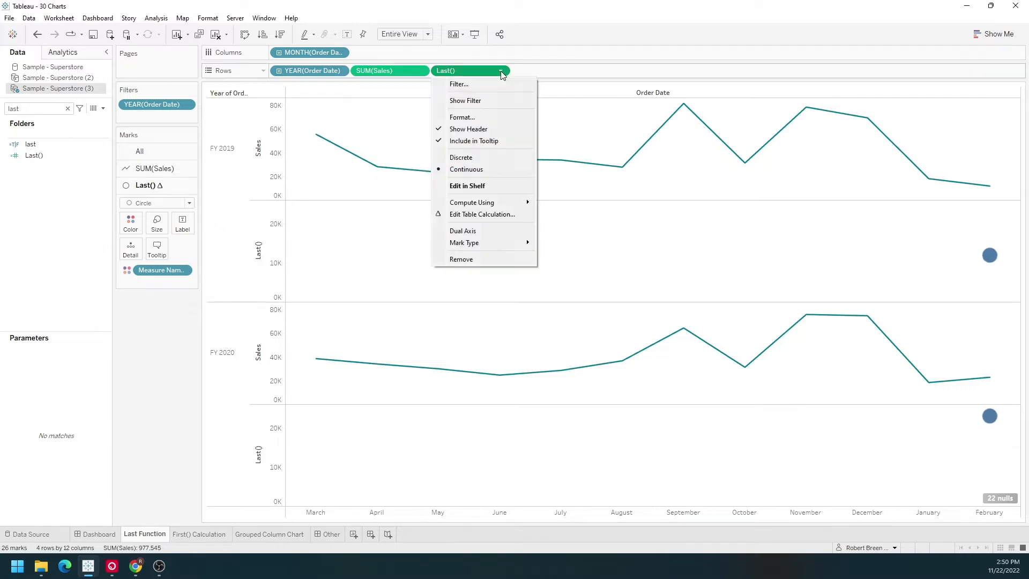
left_click(472, 231)
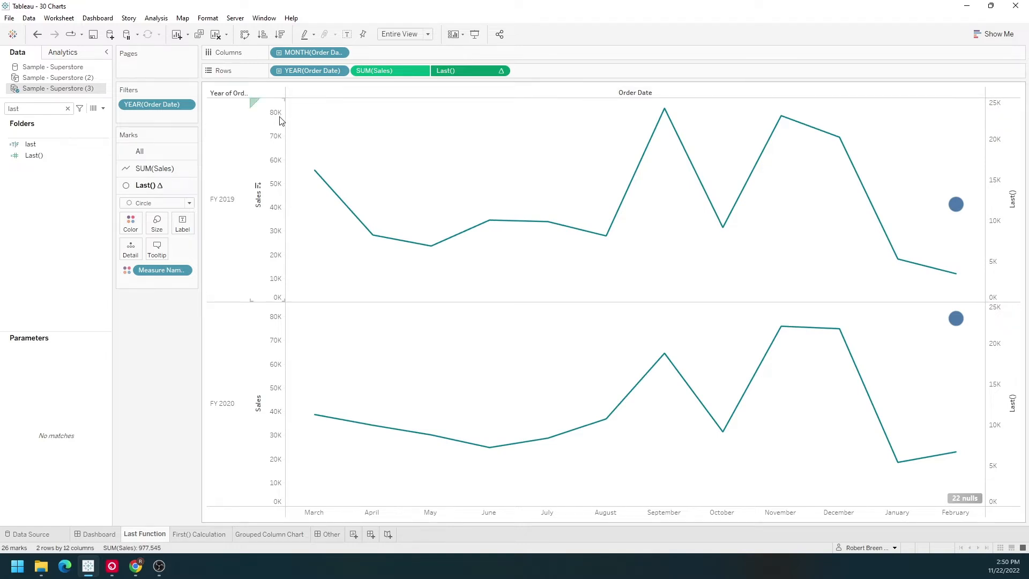
right_click(1006, 152)
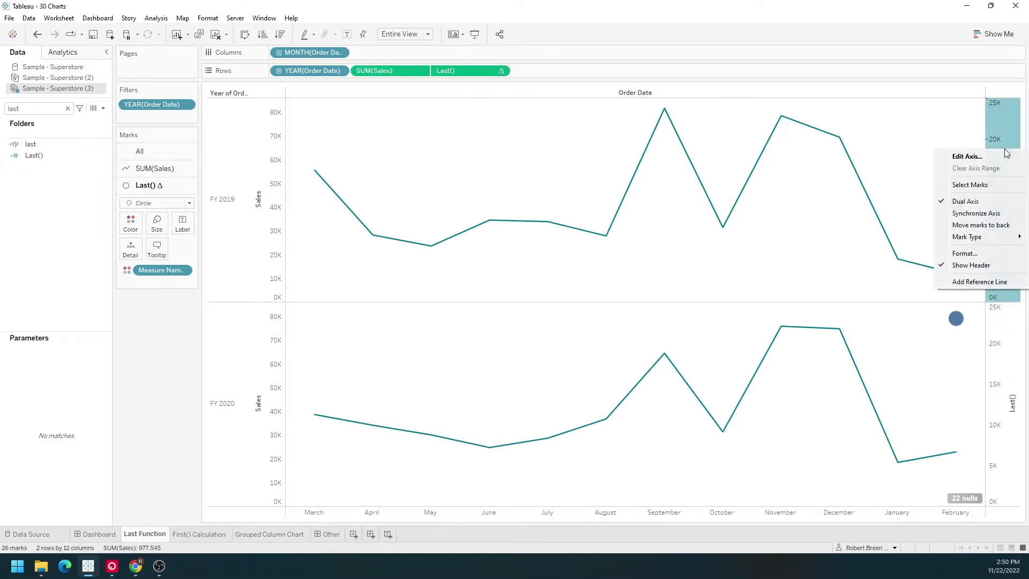
left_click(987, 213)
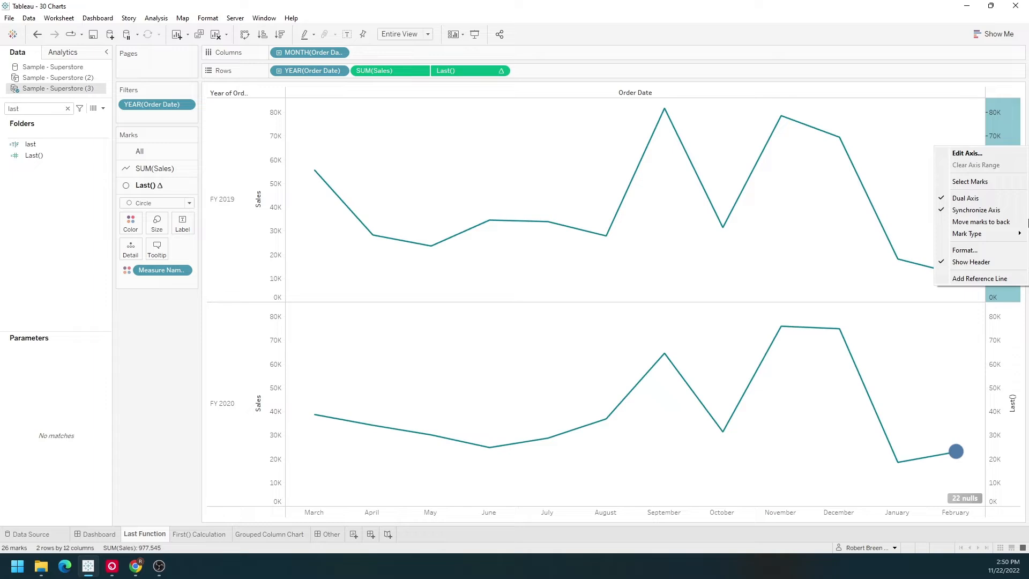
left_click(992, 260)
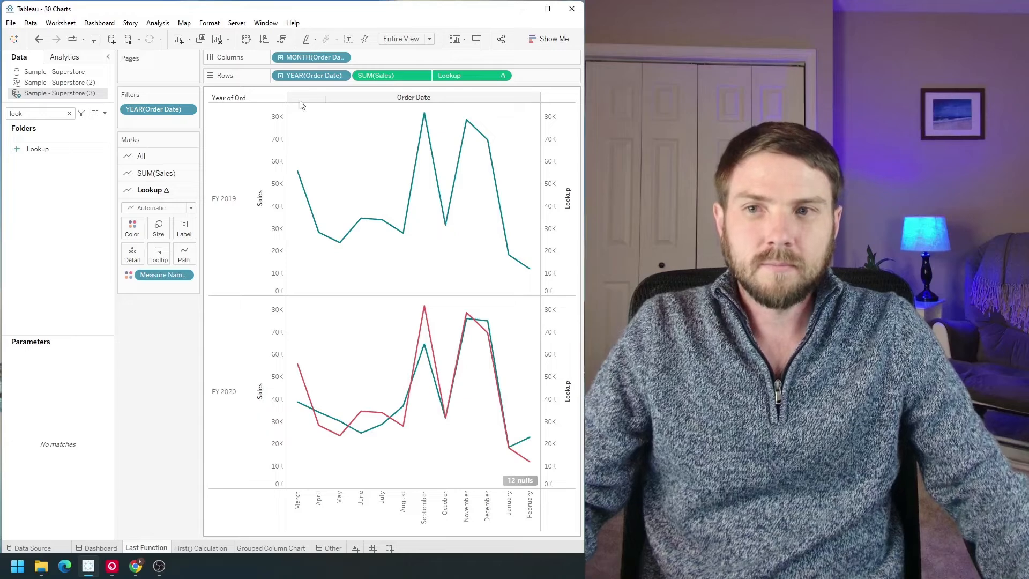
Examine the FY 2019 and FY 2020 panes of the Lookup chart, comparing the two lines' February points in FY 2020.
left_click(225, 156)
left_click(239, 364)
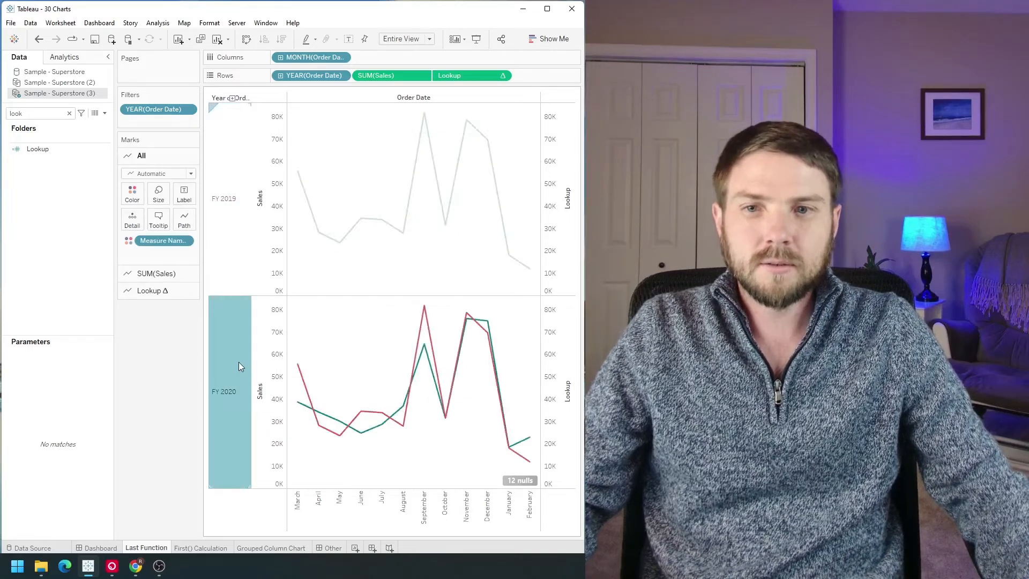
left_click(237, 362)
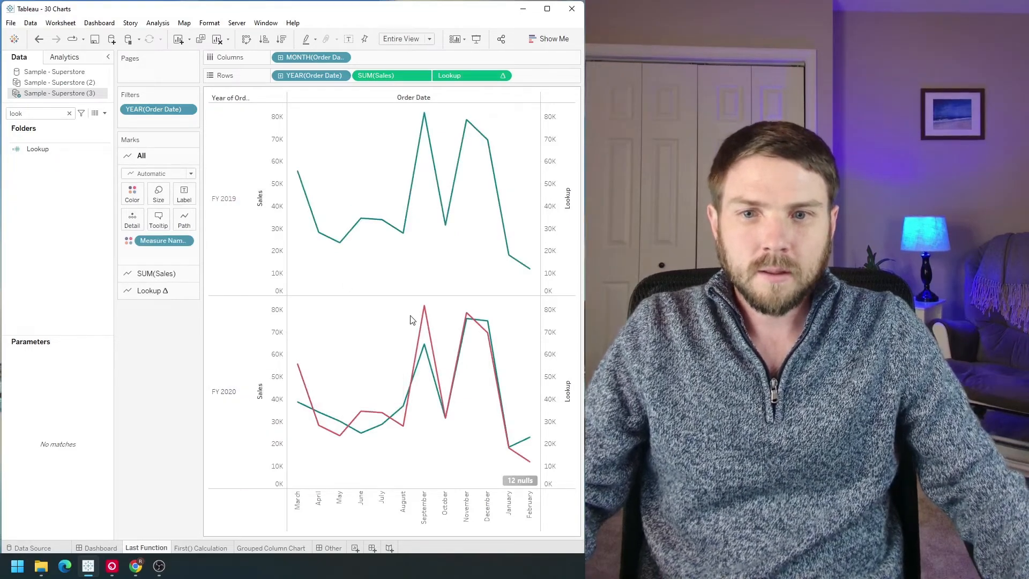
mouse_move(497, 391)
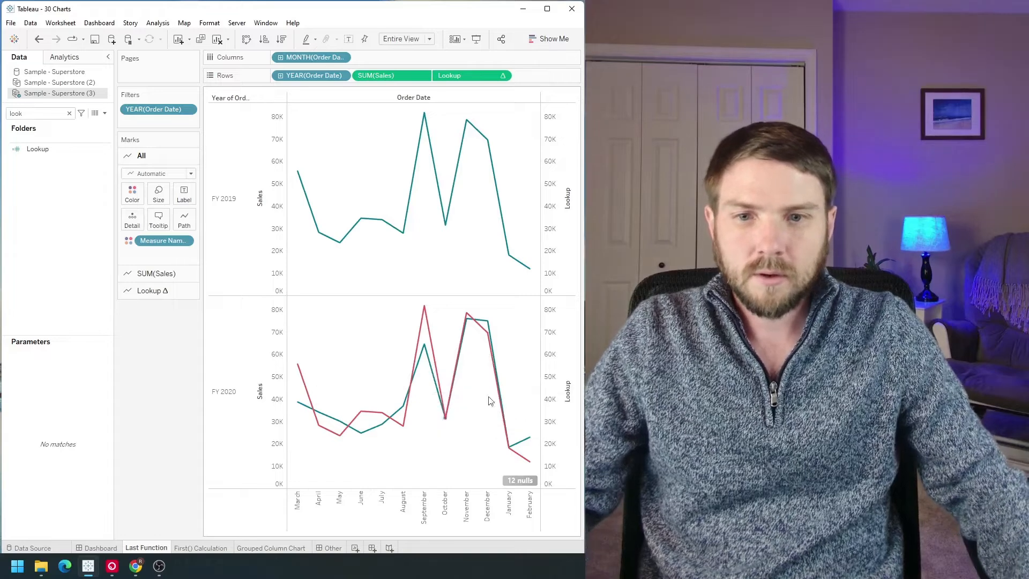
mouse_move(535, 446)
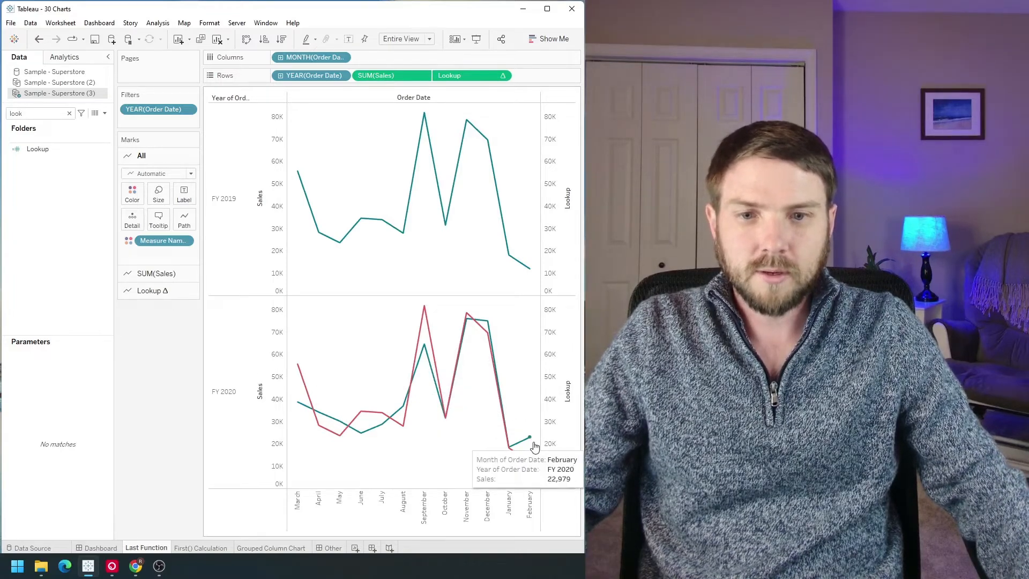
mouse_move(532, 466)
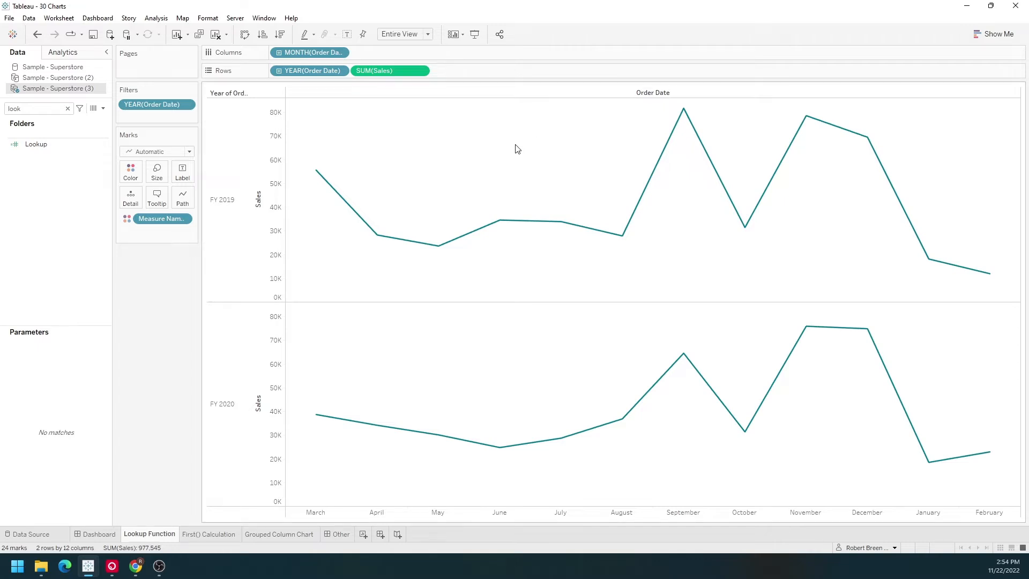
Create a new calculated field named Lookup1.
left_click(103, 108)
left_click(101, 119)
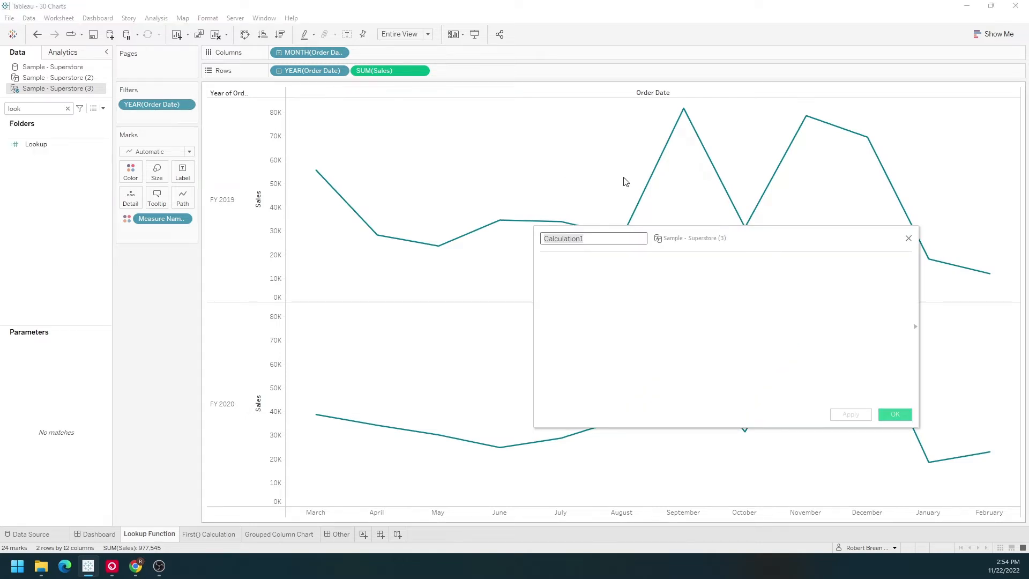
type("Lookup1")
left_click(728, 311)
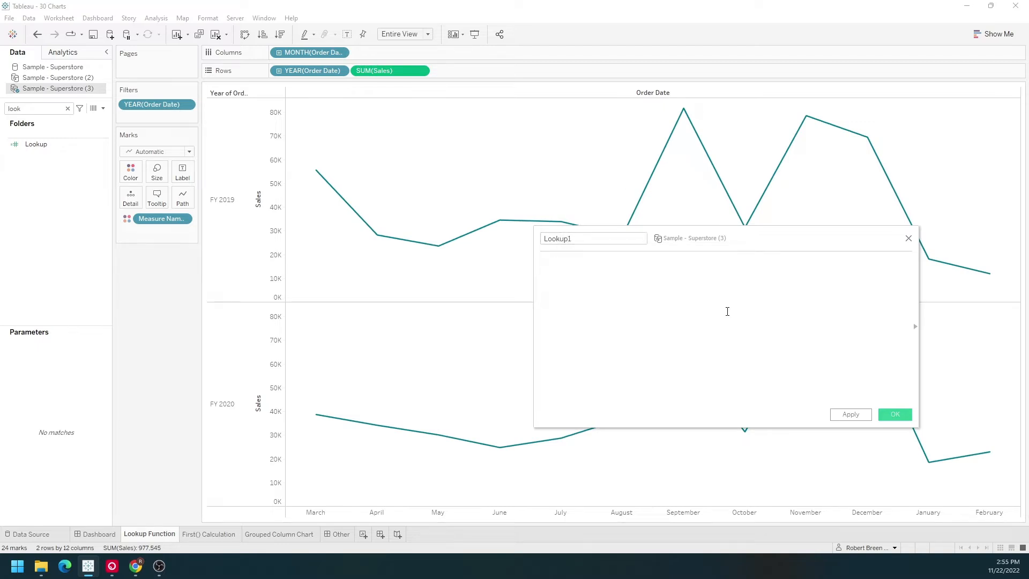
Write the Lookup1 formula as lookup(SUM([Sales]),-1) and save the calculated field.
type("lookup(")
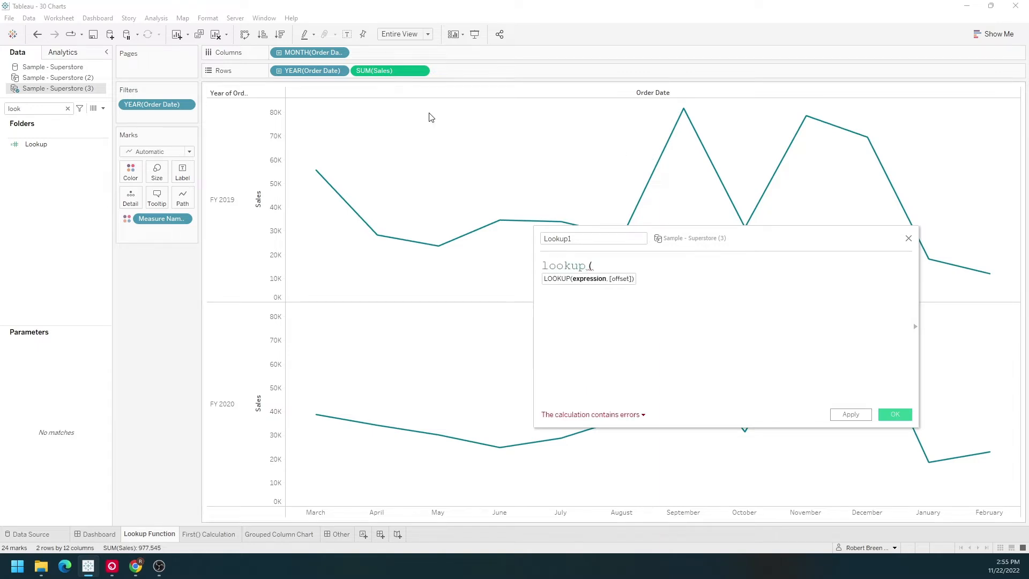
left_click_drag(386, 71, 644, 272)
type(",")
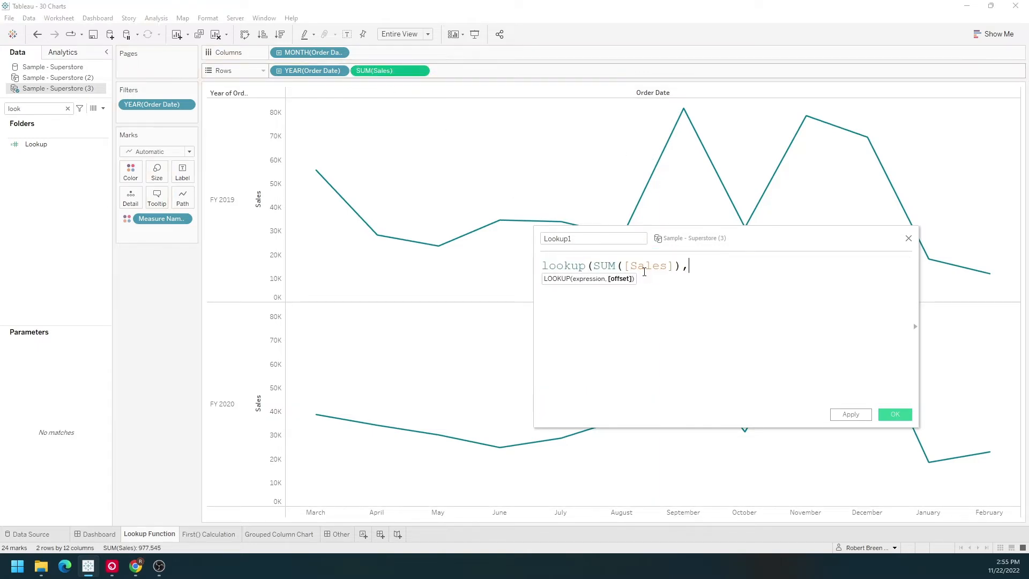
type("-1)")
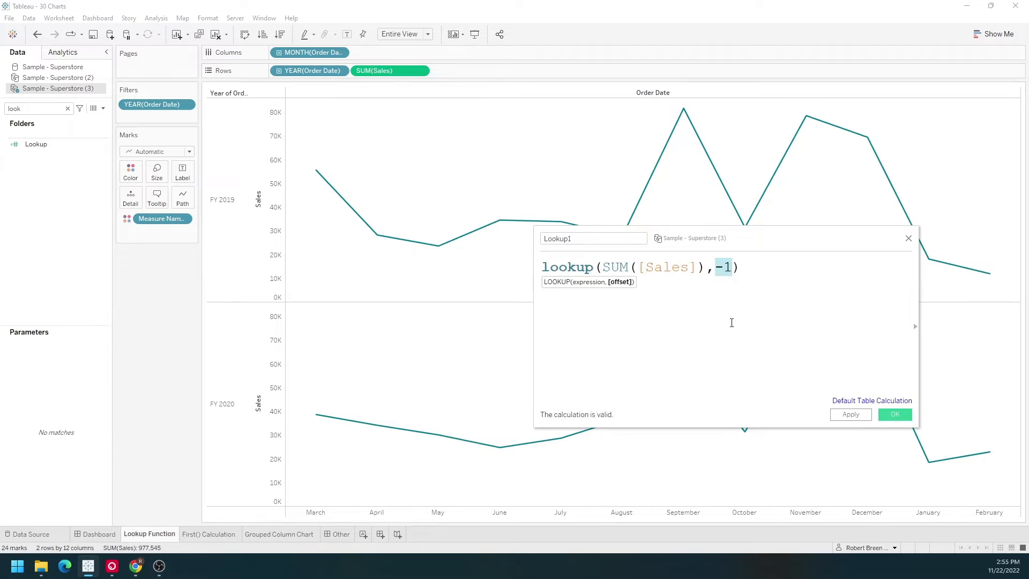
left_click(651, 310)
left_click_drag(700, 268, 611, 268)
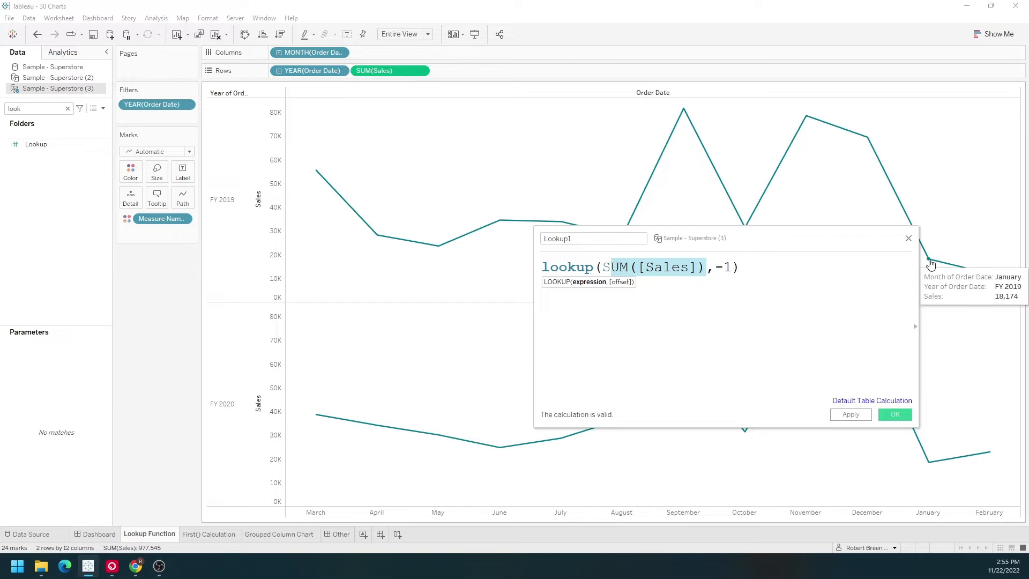
left_click(852, 414)
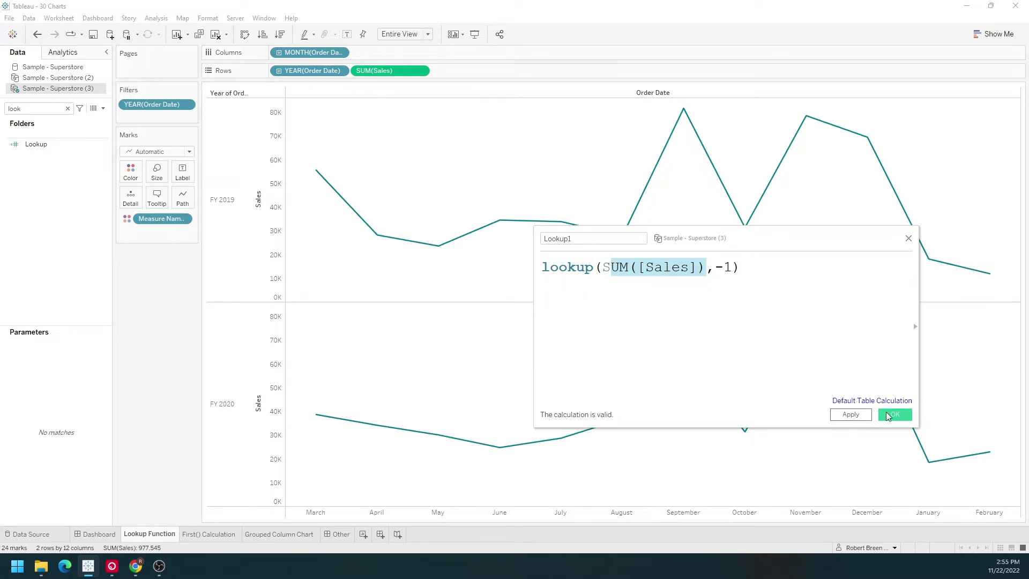
left_click(891, 416)
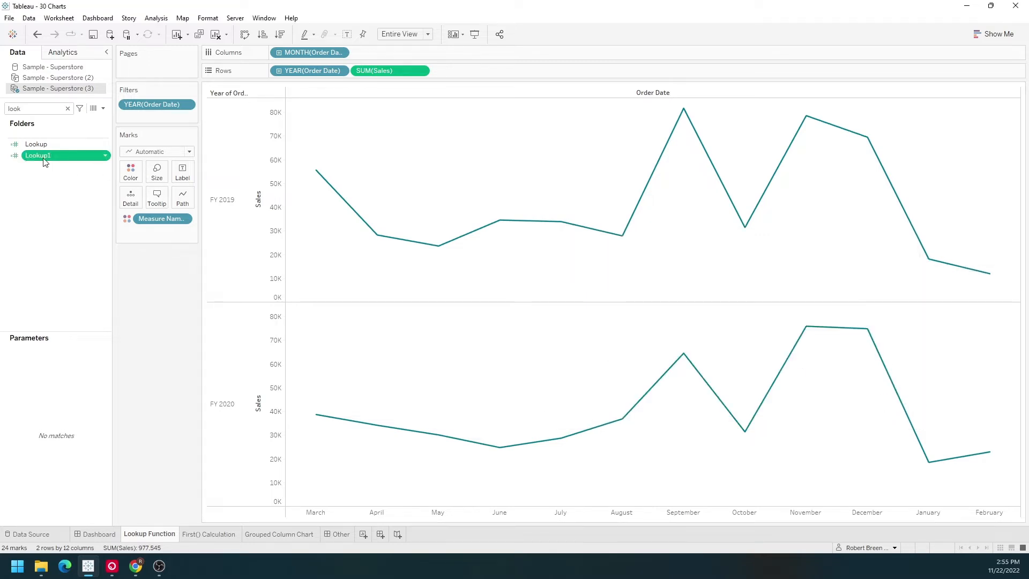
Add Lookup1 to Rows after SUM(Sales) and color its lines red.
left_click_drag(46, 156, 472, 73)
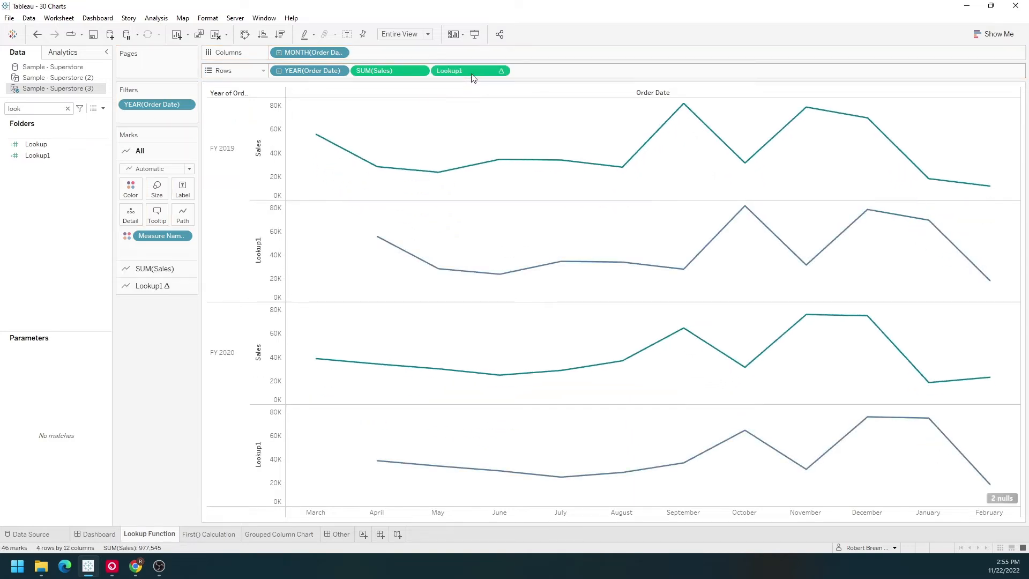
left_click(131, 188)
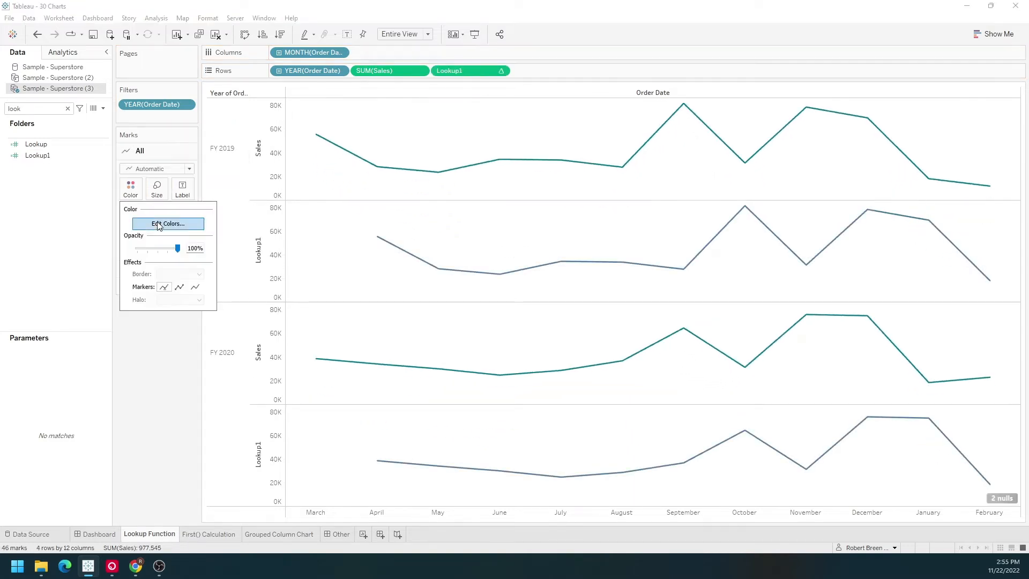
left_click(167, 223)
left_click(396, 189)
left_click(532, 254)
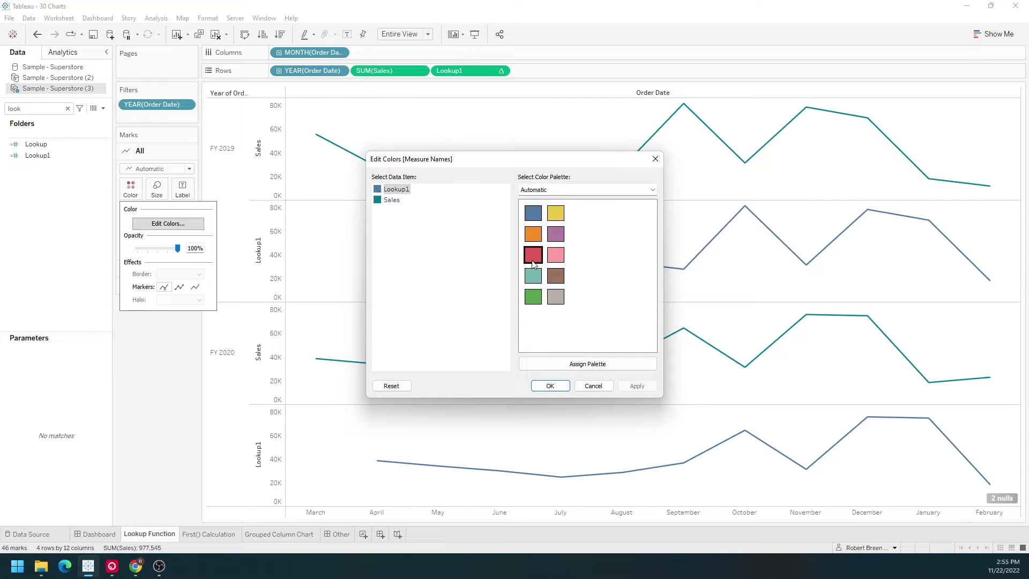
left_click(550, 386)
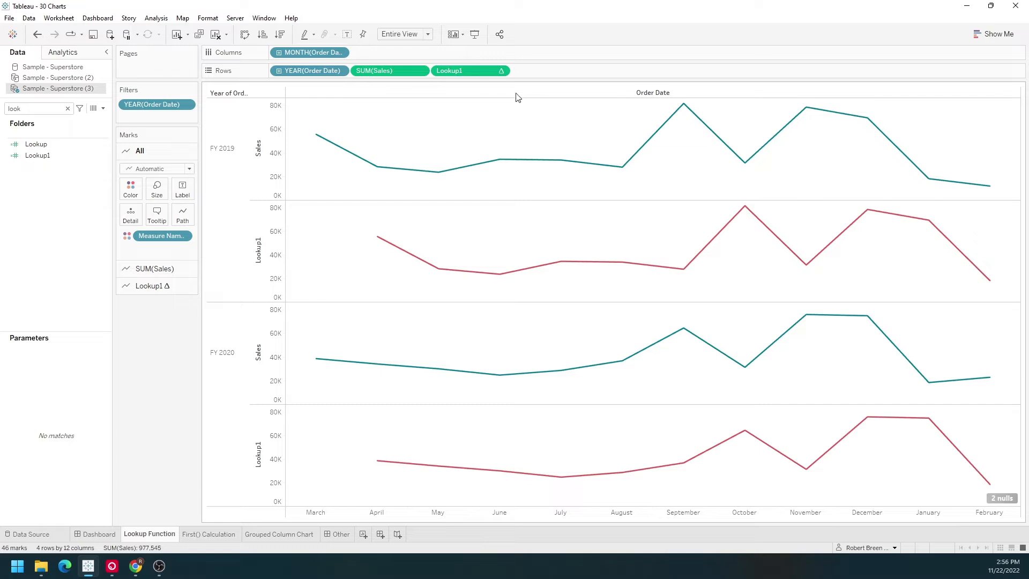
Set the Lookup1 table calculation to compute using Specific Dimensions with only Year of Order Date selected.
left_click(501, 70)
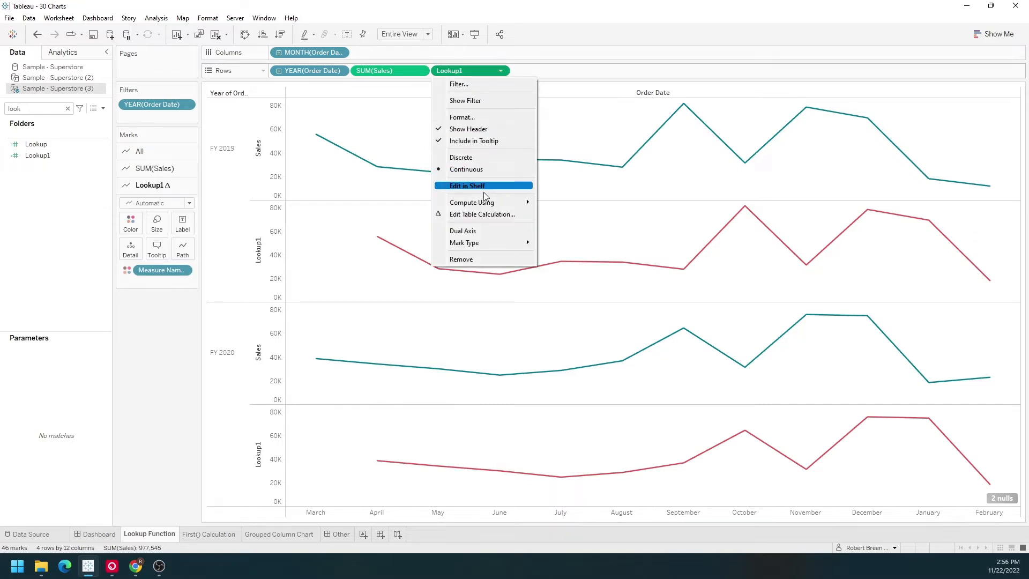
left_click(489, 215)
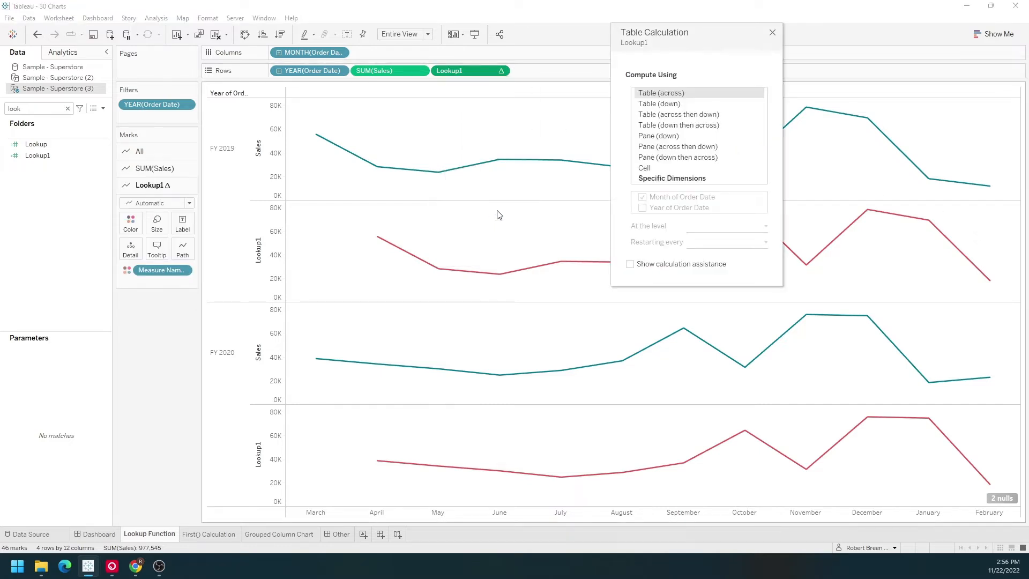
left_click(681, 179)
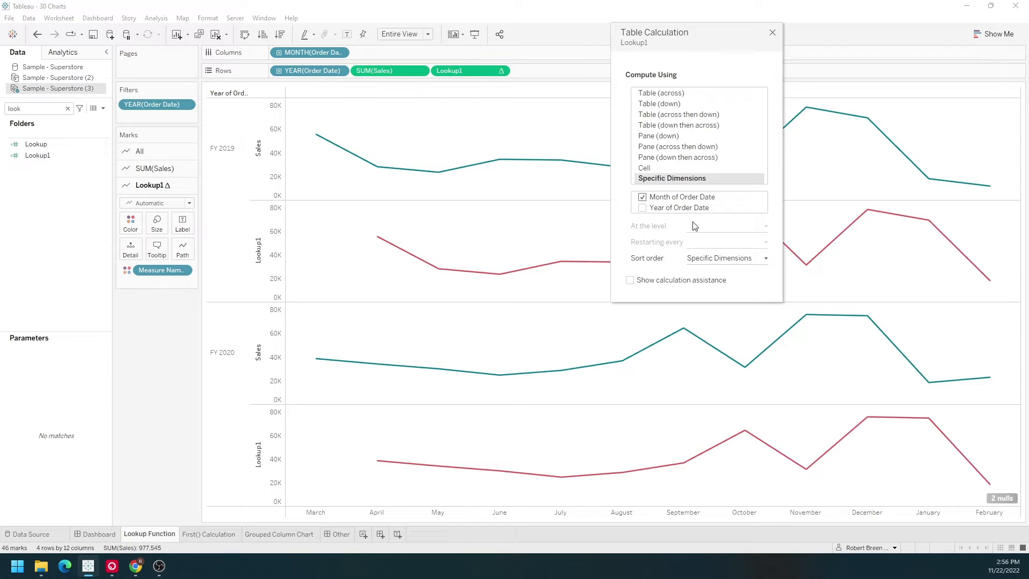
left_click(643, 196)
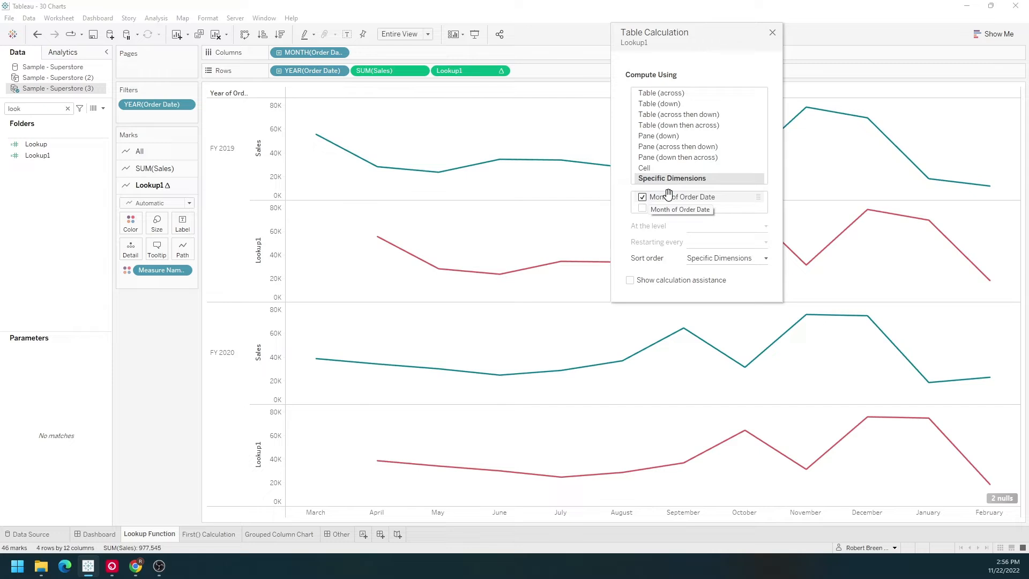
left_click(643, 208)
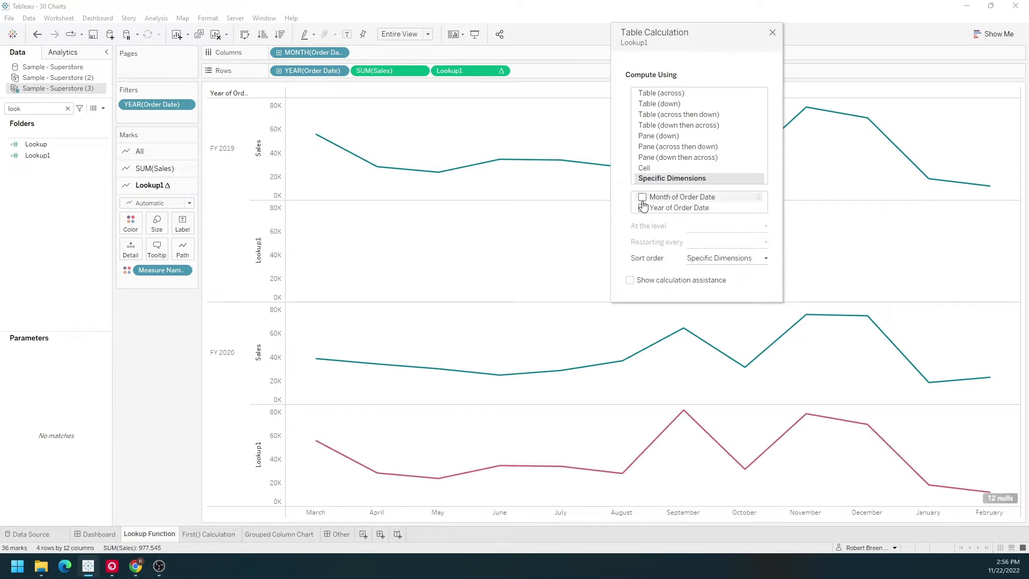
left_click(773, 33)
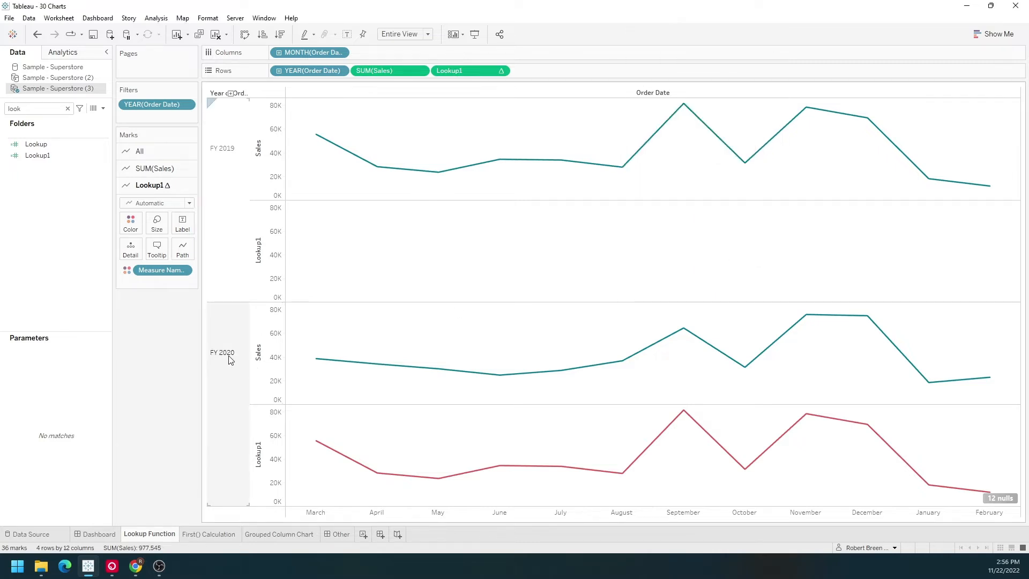
Put Lookup1 on a dual axis with SUM(Sales) so both lines share each year's pane.
mouse_move(990, 382)
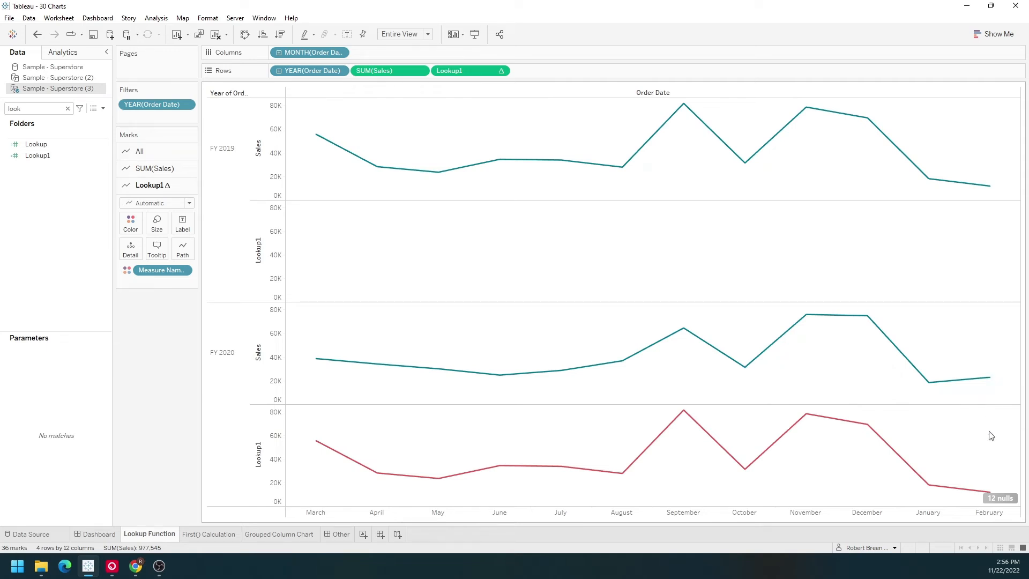
mouse_move(992, 493)
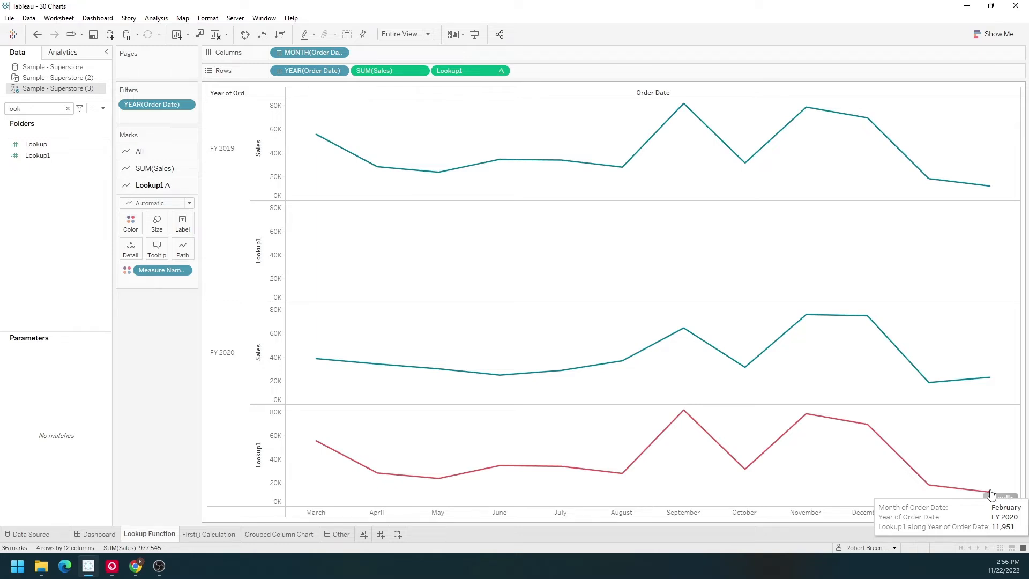
mouse_move(991, 193)
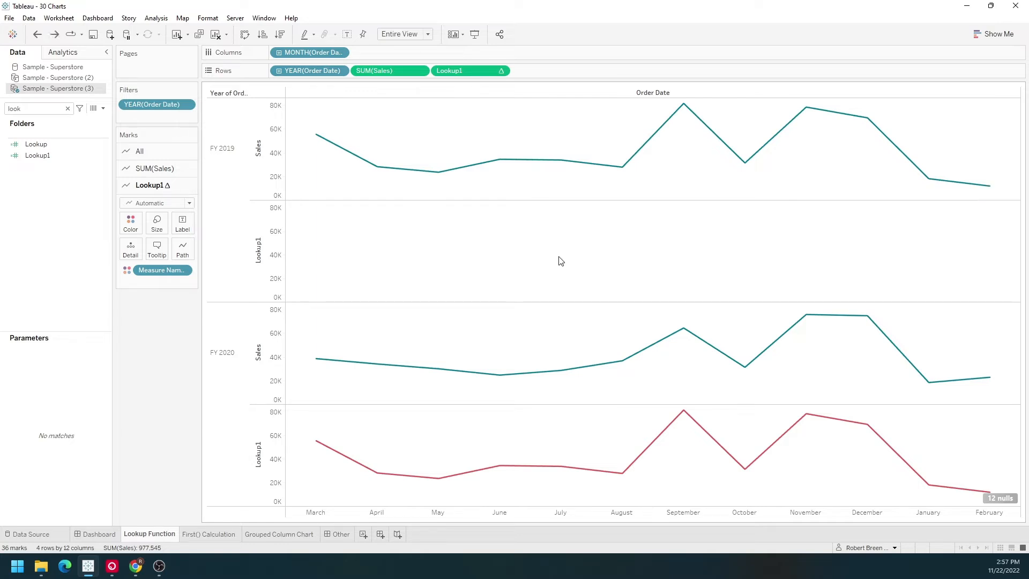
left_click(502, 71)
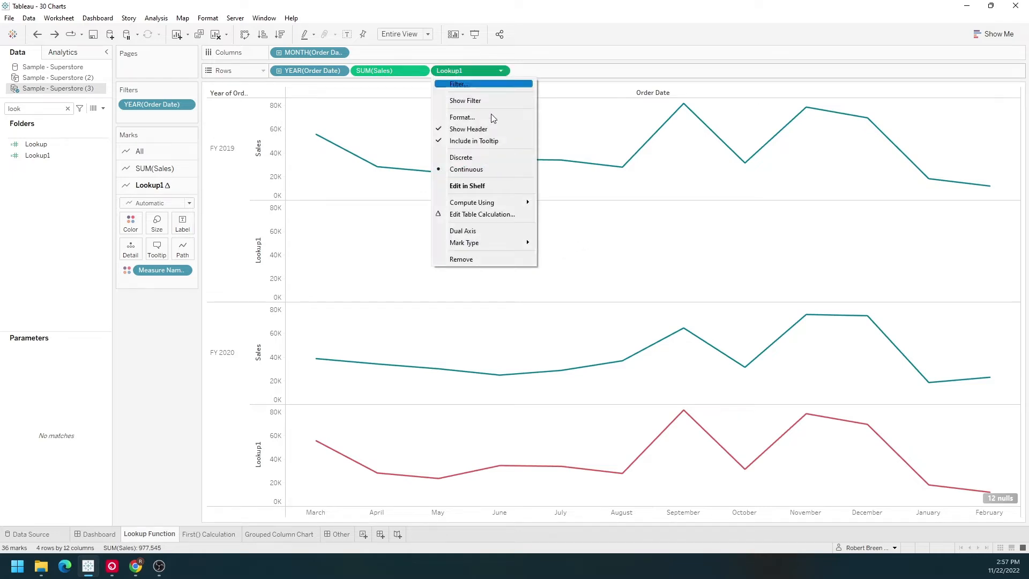
left_click(488, 231)
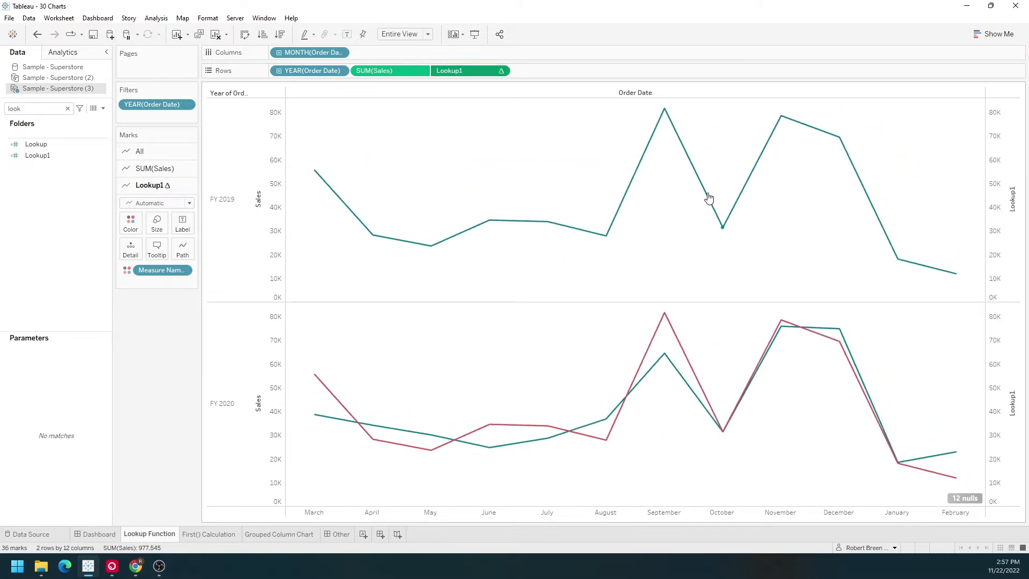
Highlight the FY 2019 pane and the FY 2020 pane in turn to compare their Sales and Lookup1 lines, clearing each selection.
left_click(229, 188)
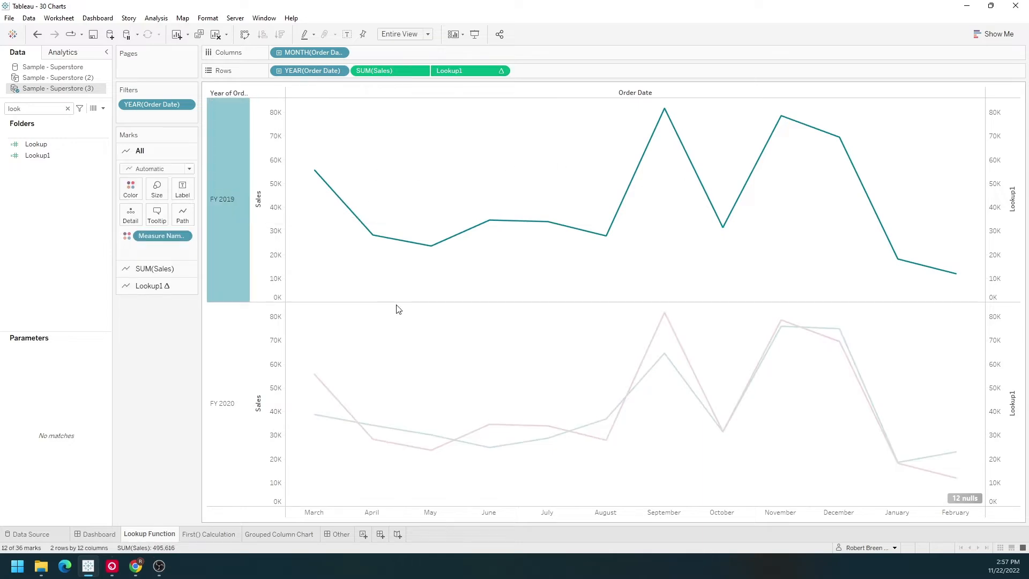
left_click(487, 236)
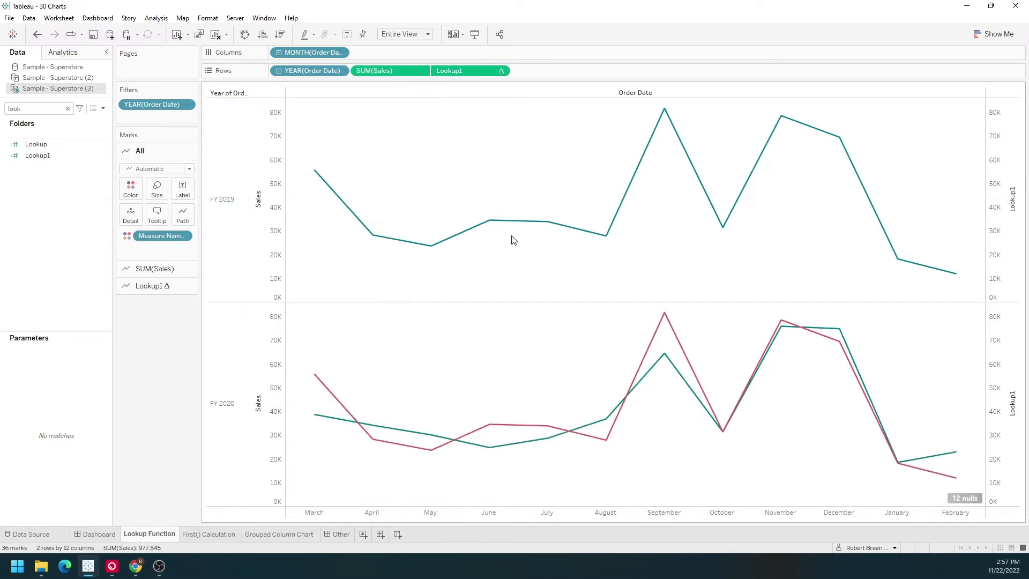
left_click(235, 371)
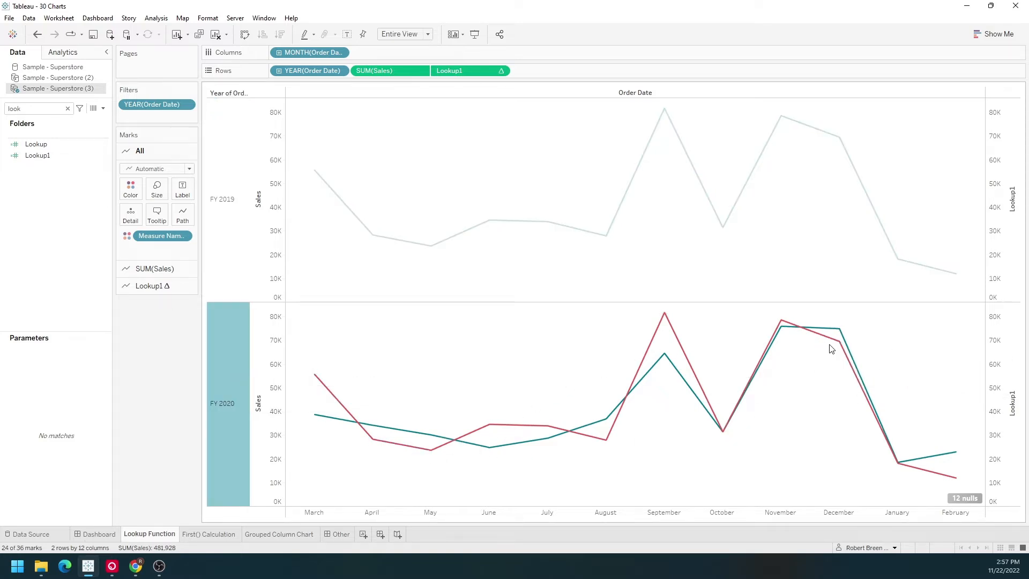
left_click(204, 345)
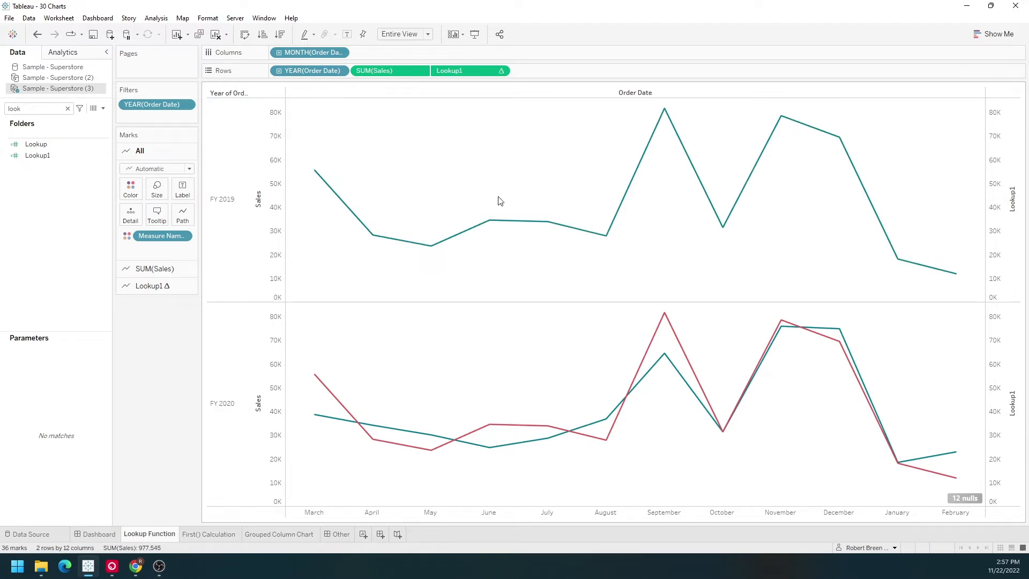
Set the Lookup1 table calculation's specific dimensions to only Month of Order Date.
left_click(500, 71)
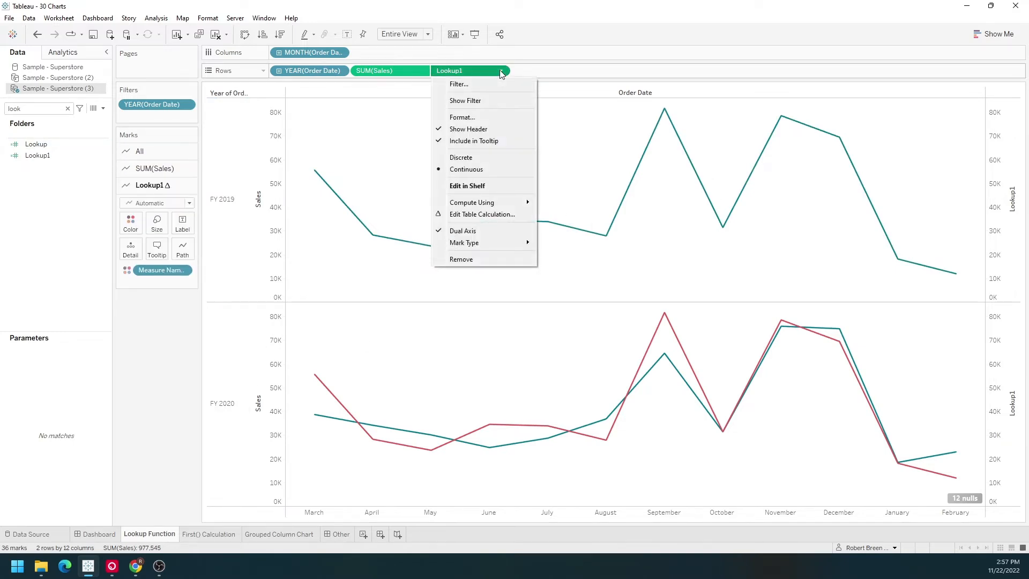
left_click(519, 214)
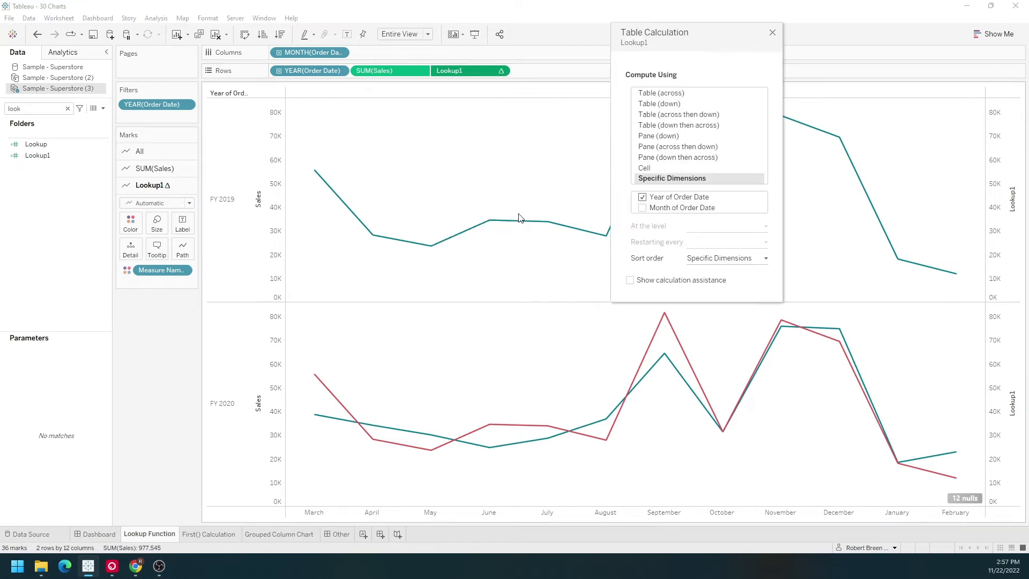
left_click(644, 198)
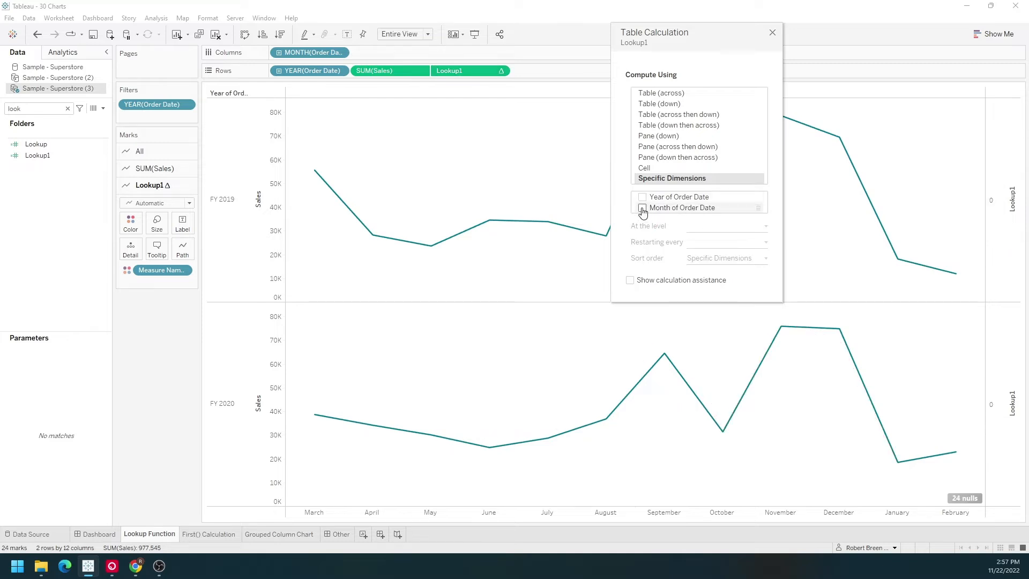
left_click(643, 209)
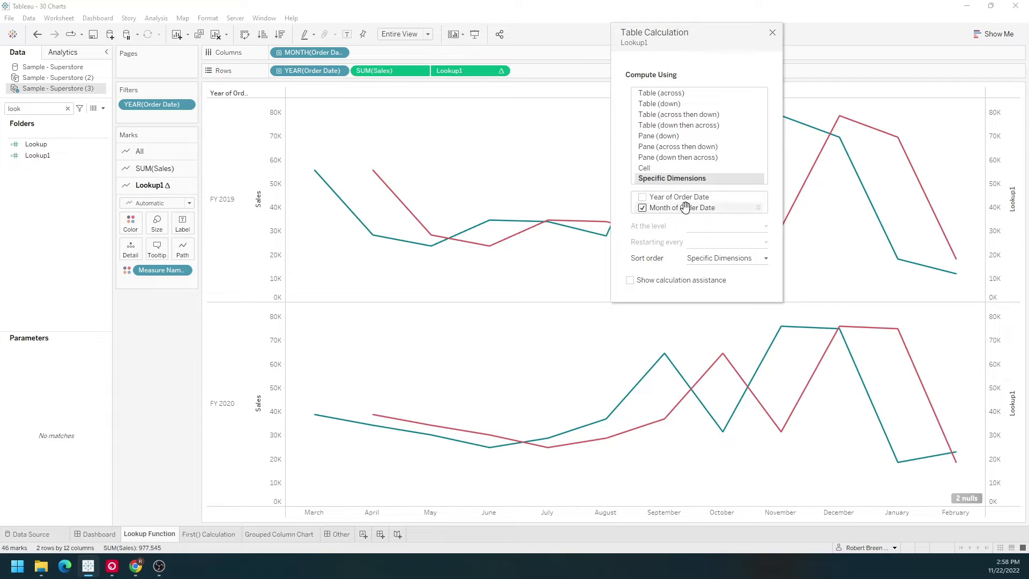
left_click(772, 33)
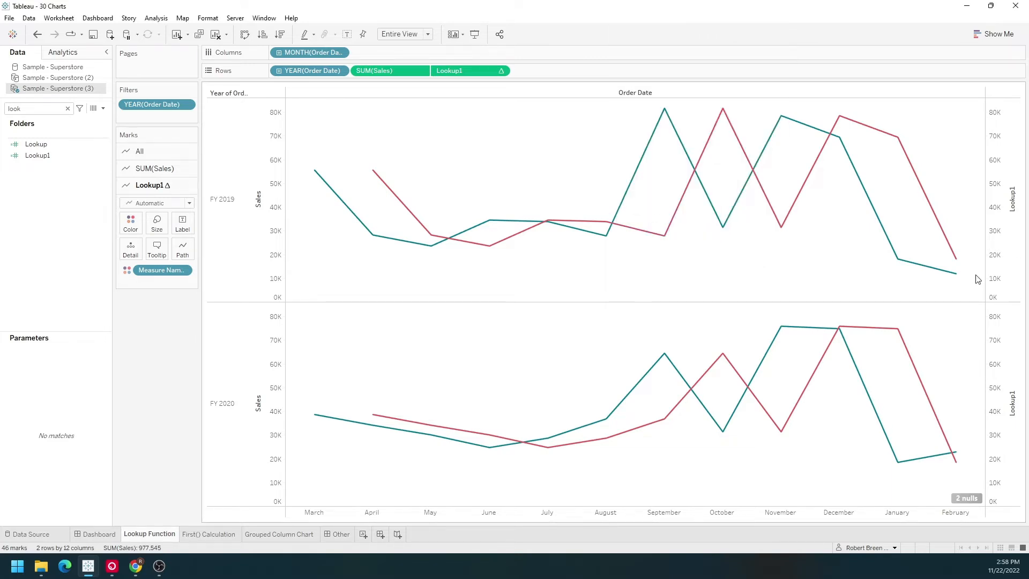
Change the Lookup1 formula to lookup(SUM([Sales]),-2), apply it and close the calculation editor.
mouse_move(957, 278)
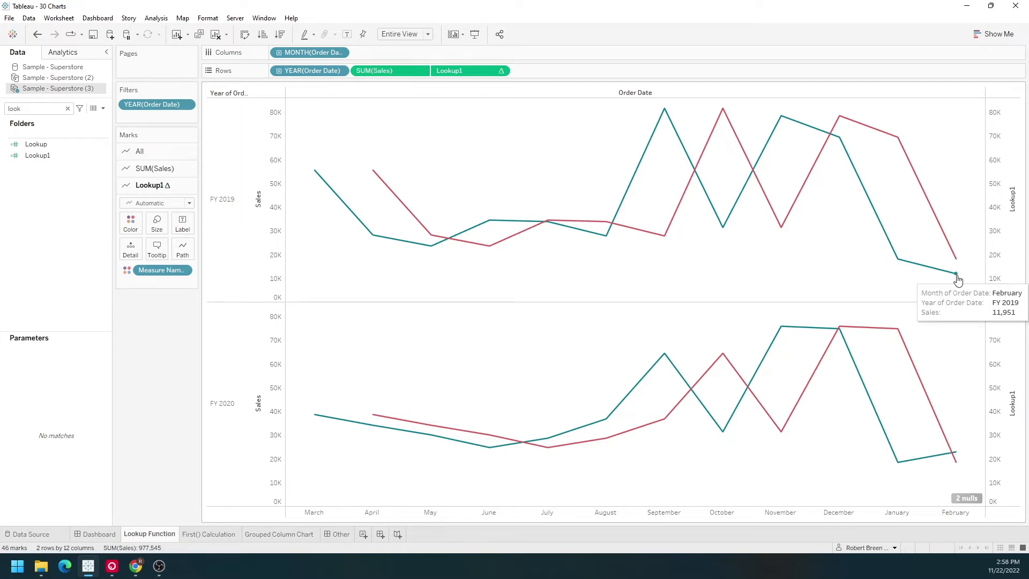
mouse_move(903, 267)
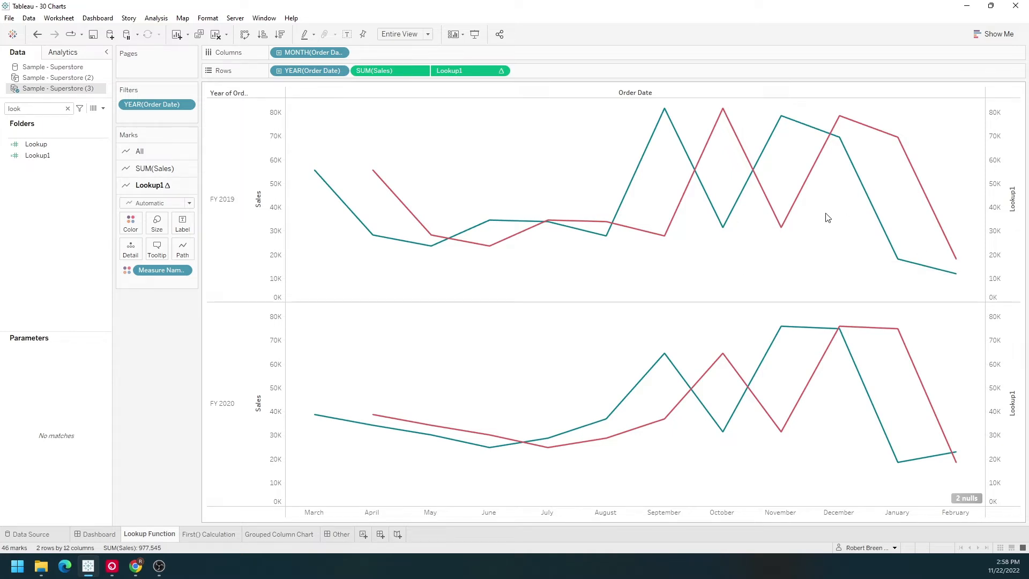
right_click(107, 156)
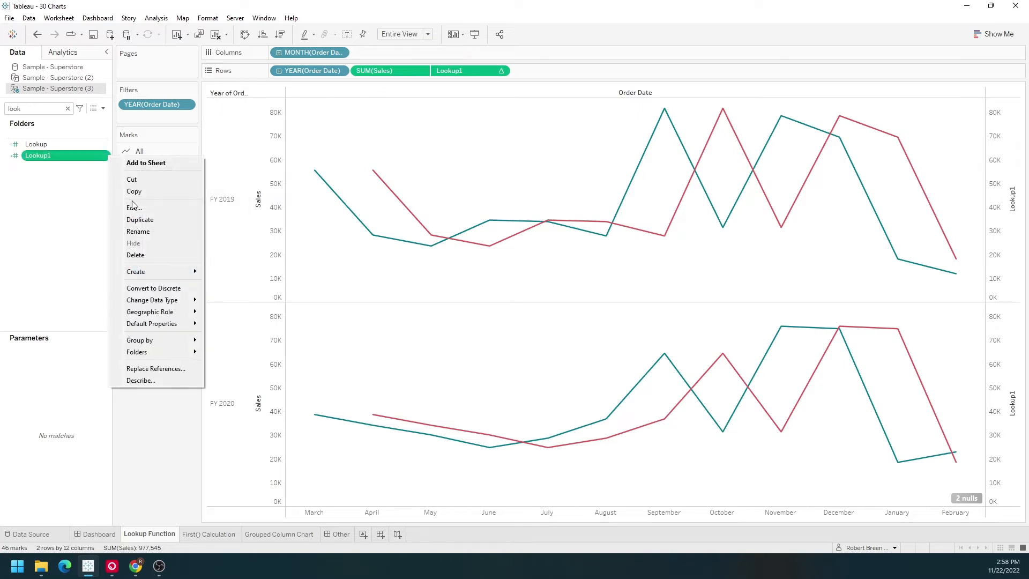
left_click(133, 207)
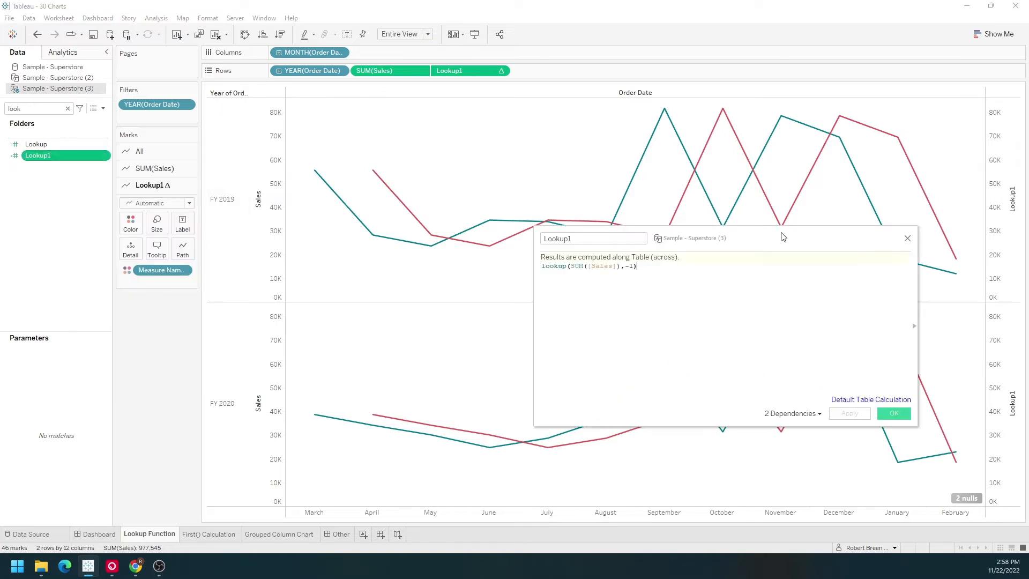
left_click(634, 267)
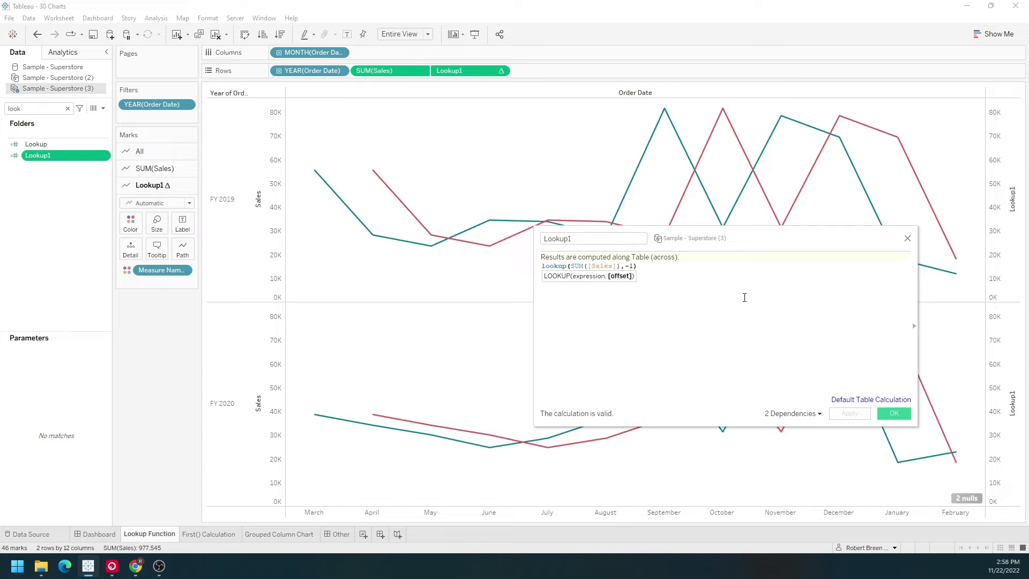
key("BackSpace")
type("2")
left_click(852, 414)
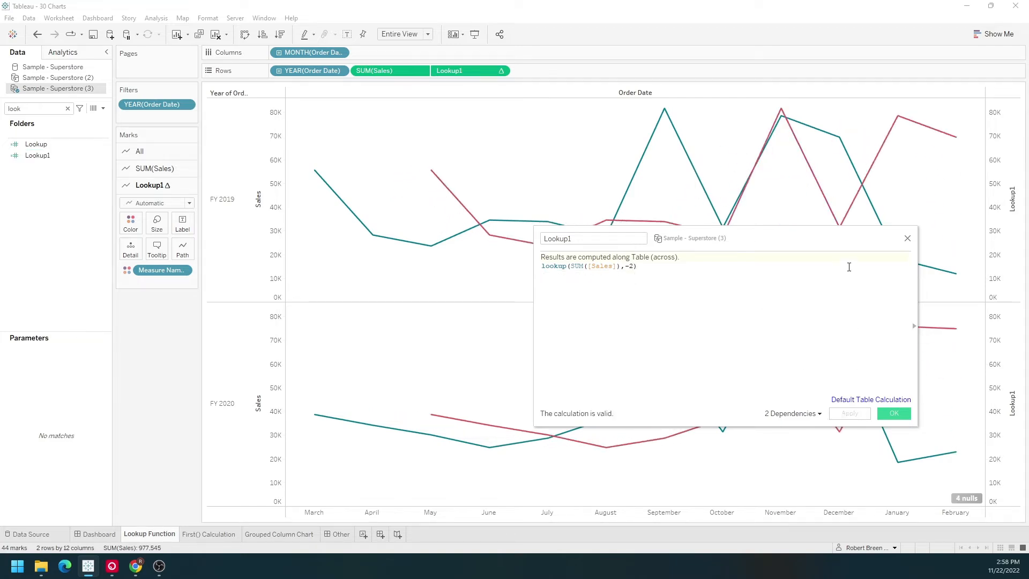
left_click(908, 239)
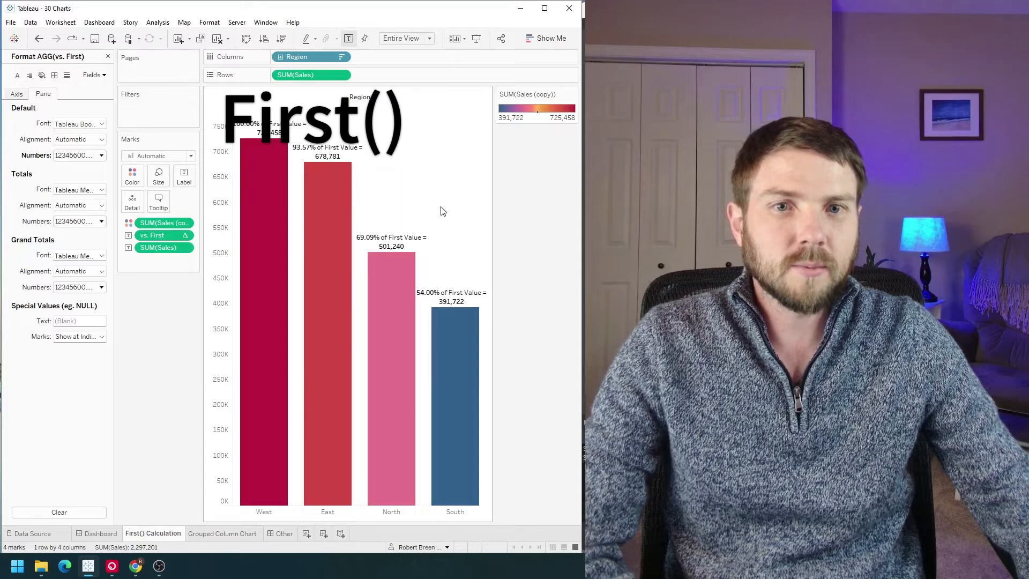
Create a calculated field named First with the formula first() and add it to the regional sales bars' labels.
mouse_move(277, 142)
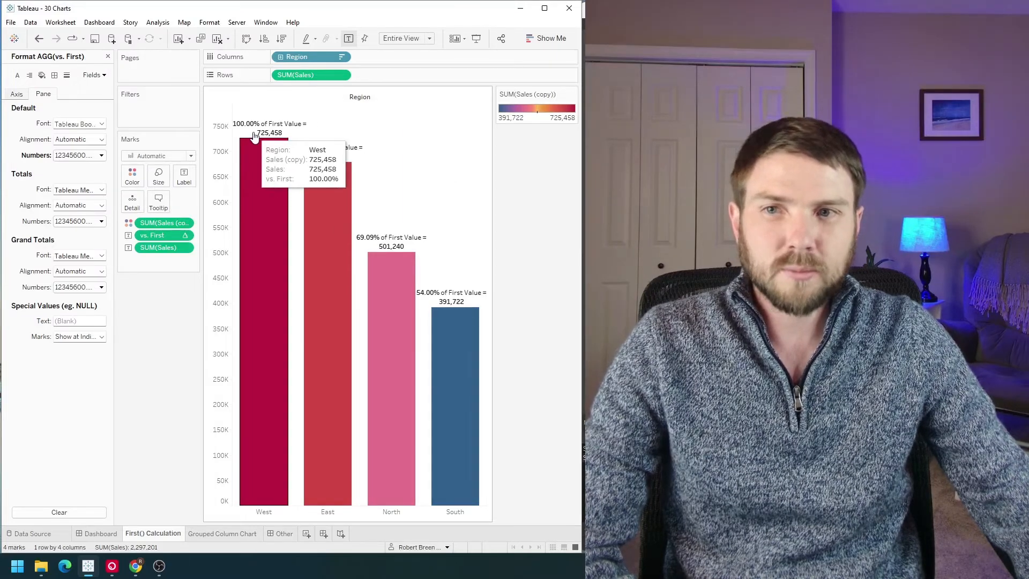
mouse_move(332, 191)
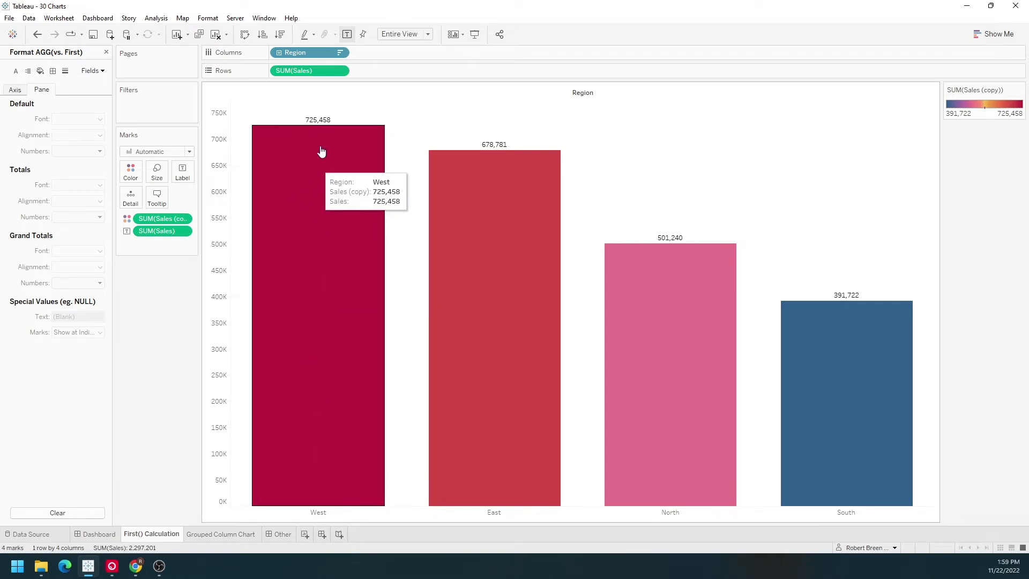
left_click(106, 52)
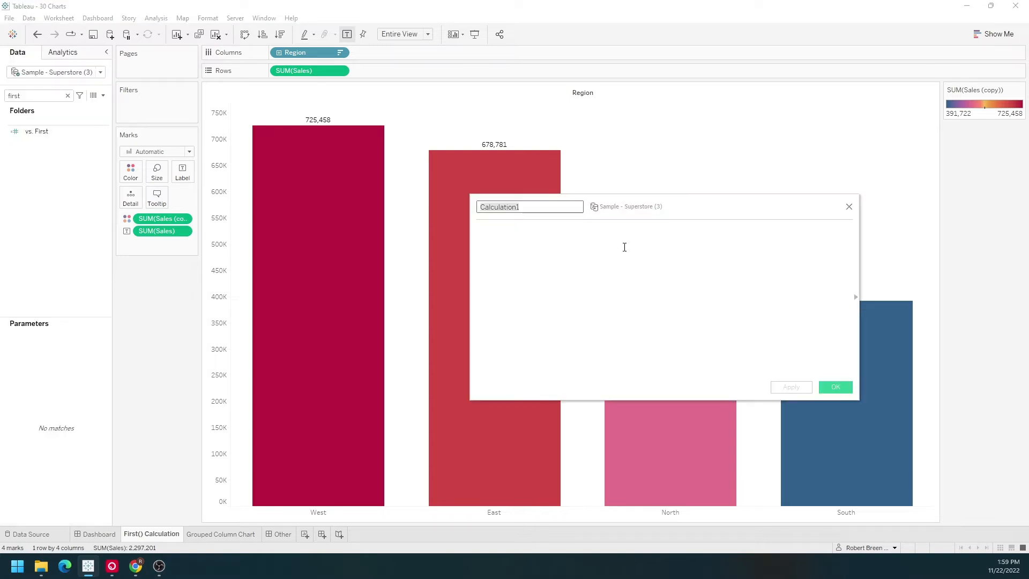
left_click(625, 247)
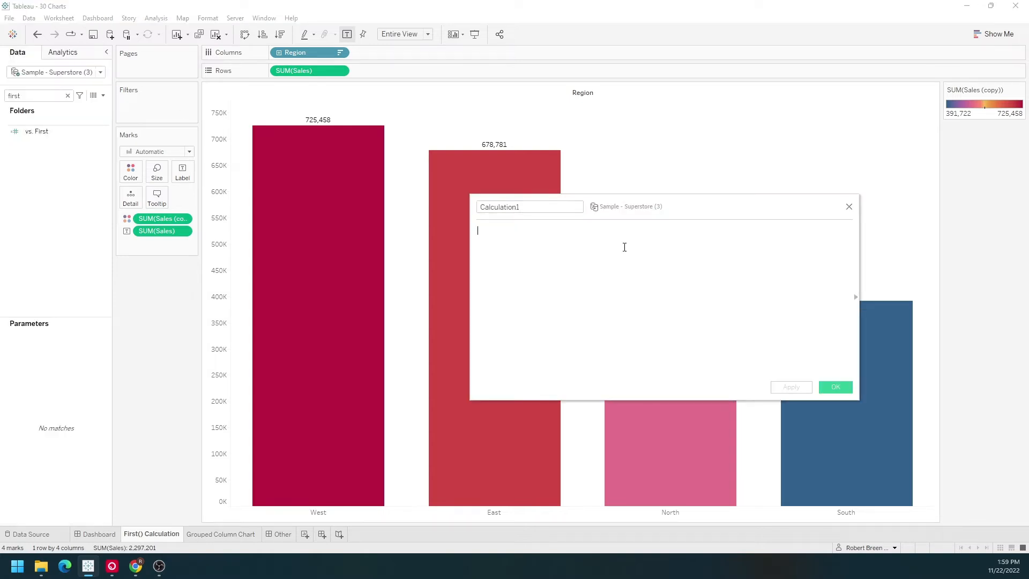
type("first()")
double_click(544, 206)
type("Fir")
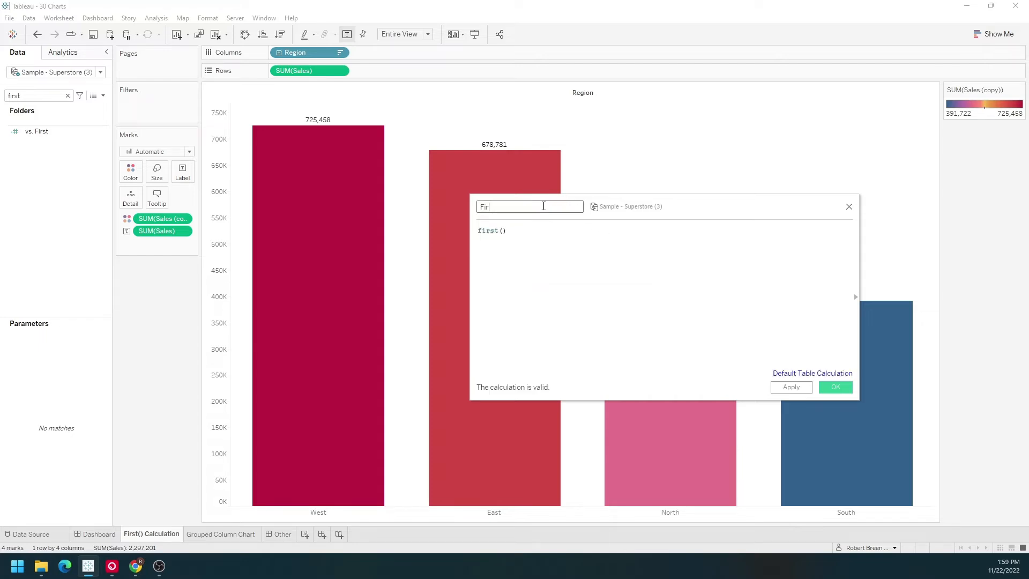
type("st")
left_click(835, 387)
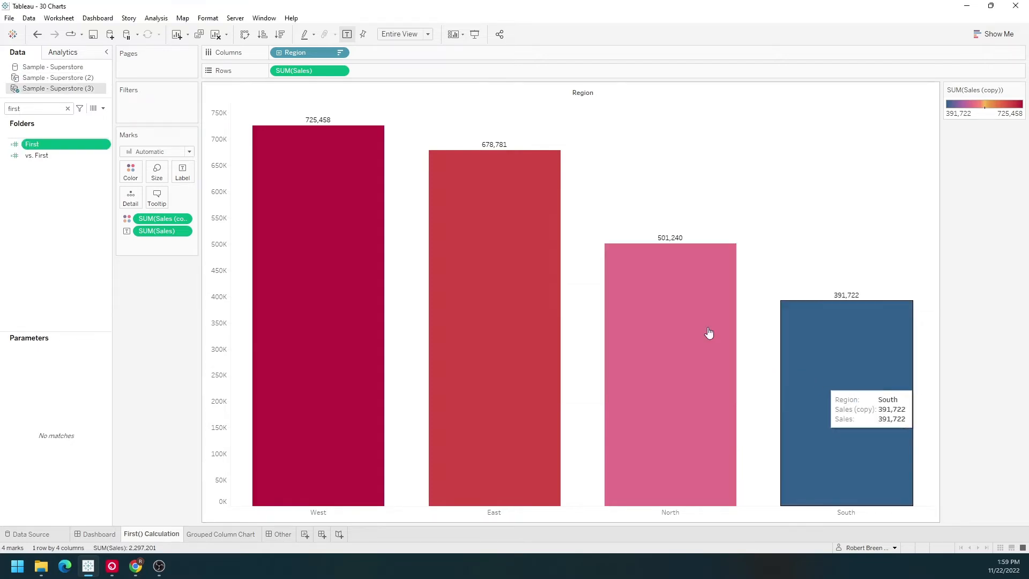
left_click_drag(45, 148, 182, 172)
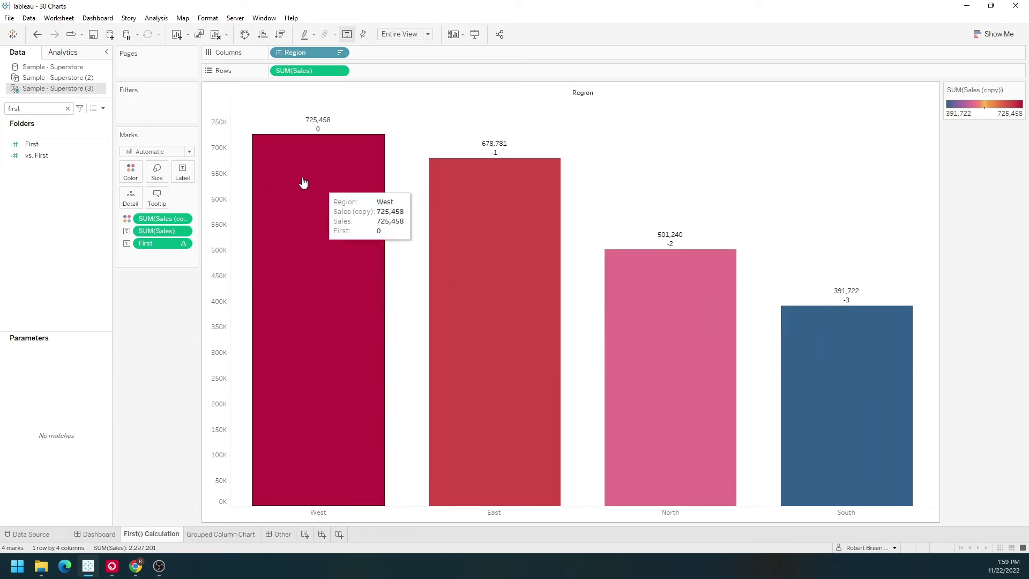
Change the First calculated field's formula to if first() = 0 then sum([Sales]) end, apply it and close the editor.
left_click(108, 143)
right_click(109, 142)
left_click(153, 198)
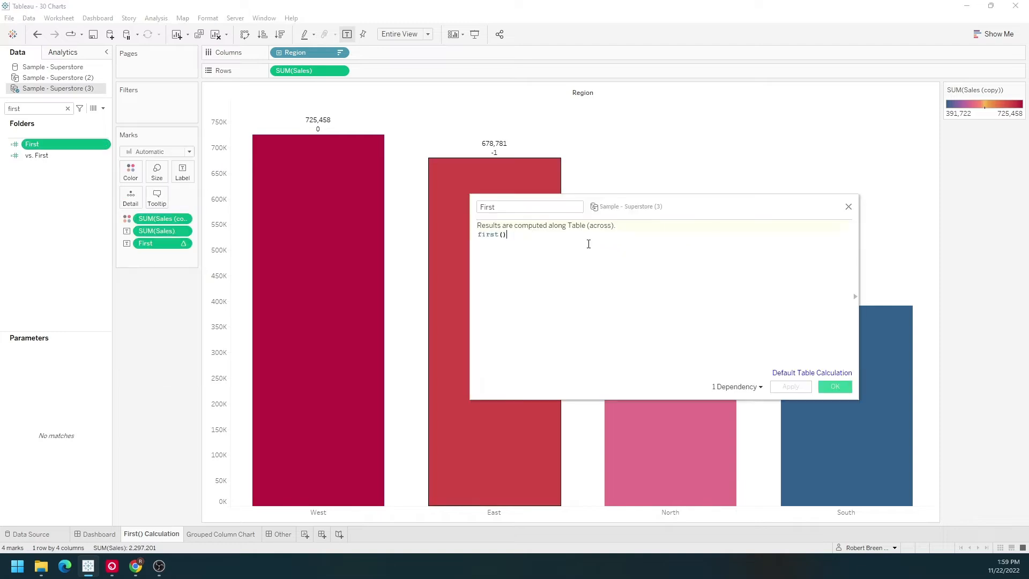
type("if")
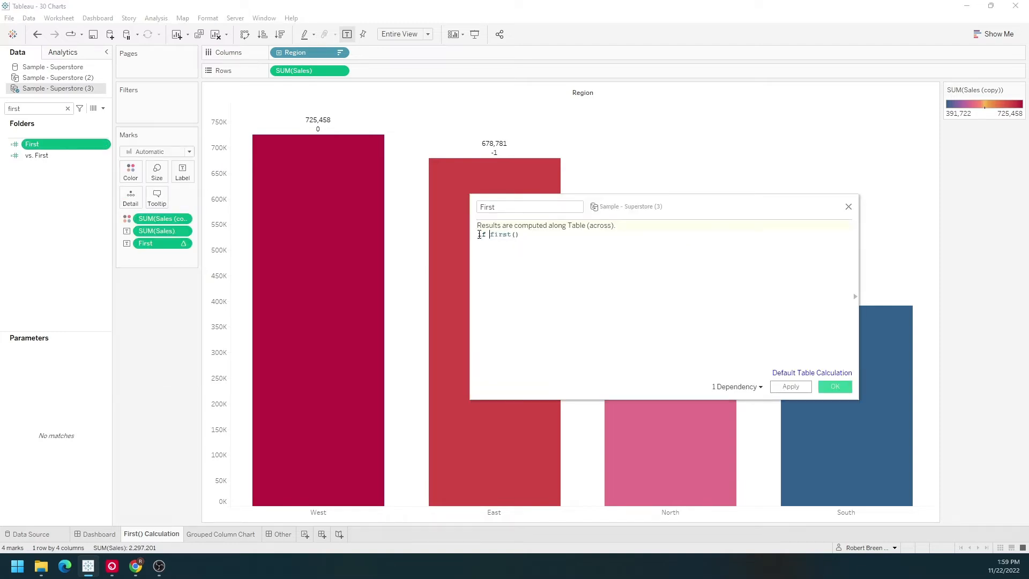
left_click(535, 234)
type("= 0 then sum")
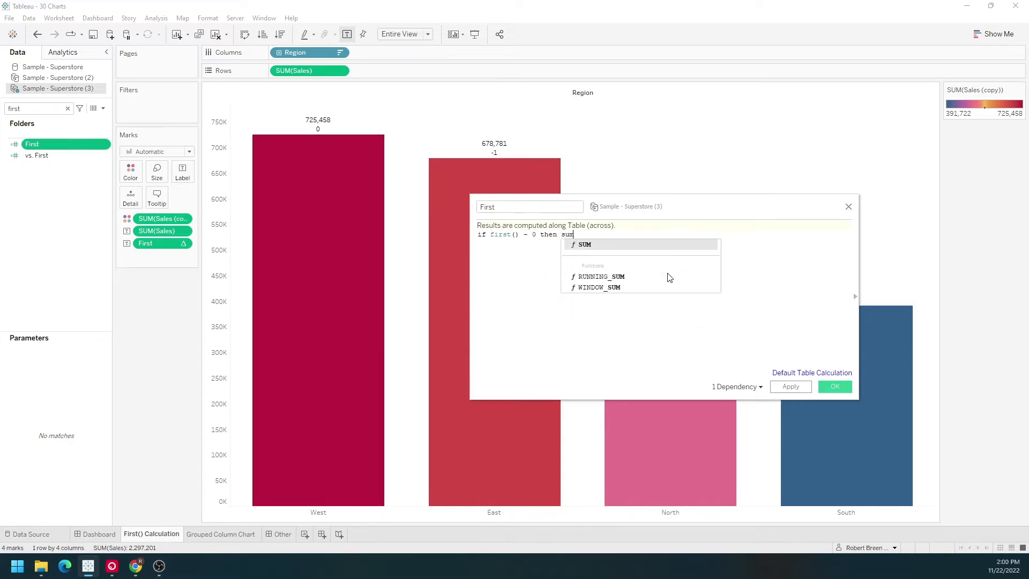
type("([Sales])")
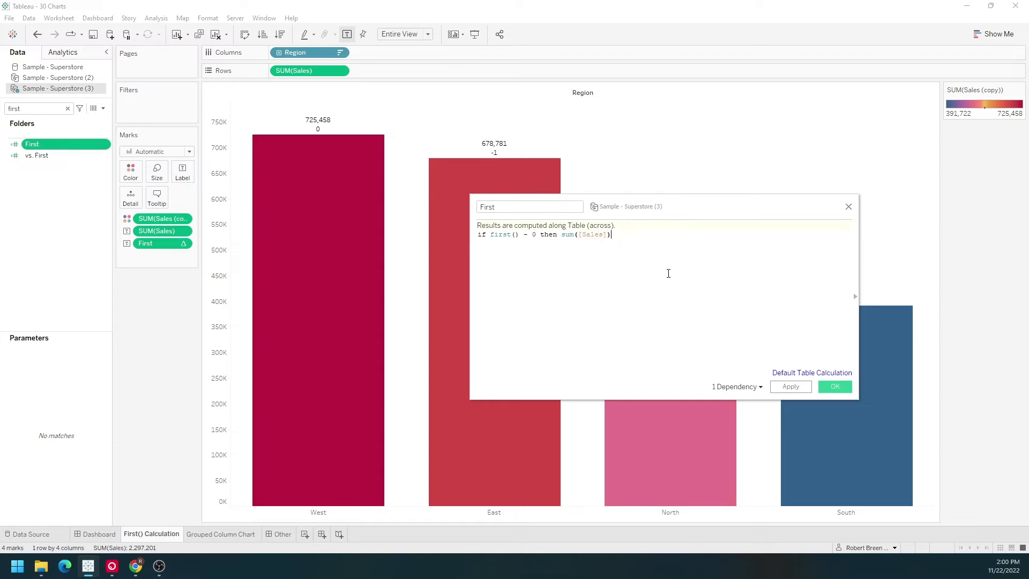
type(" end")
left_click(663, 280)
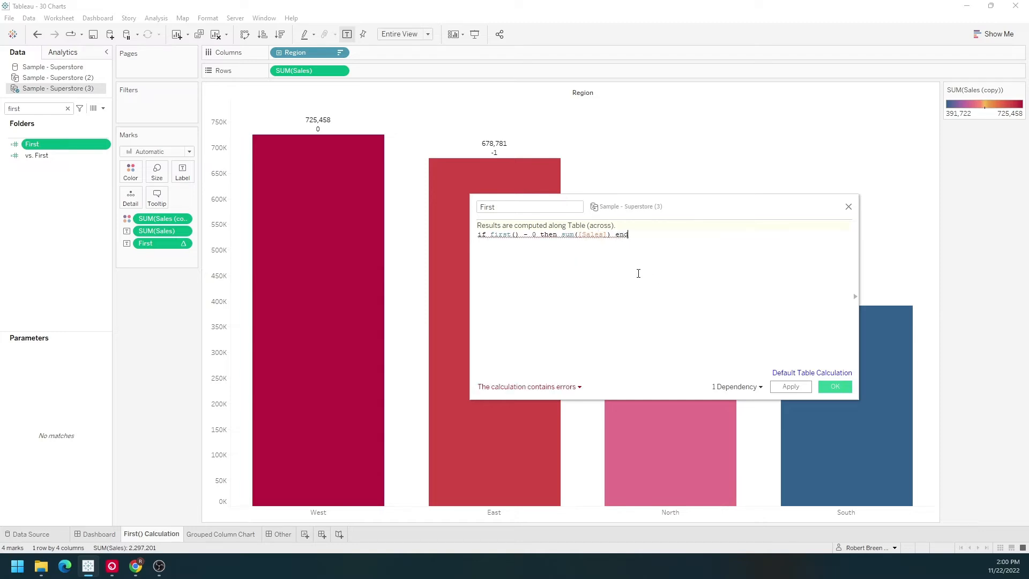
scroll(625, 281, "up", 5)
left_click_drag(552, 239, 500, 239)
left_click_drag(627, 238, 714, 238)
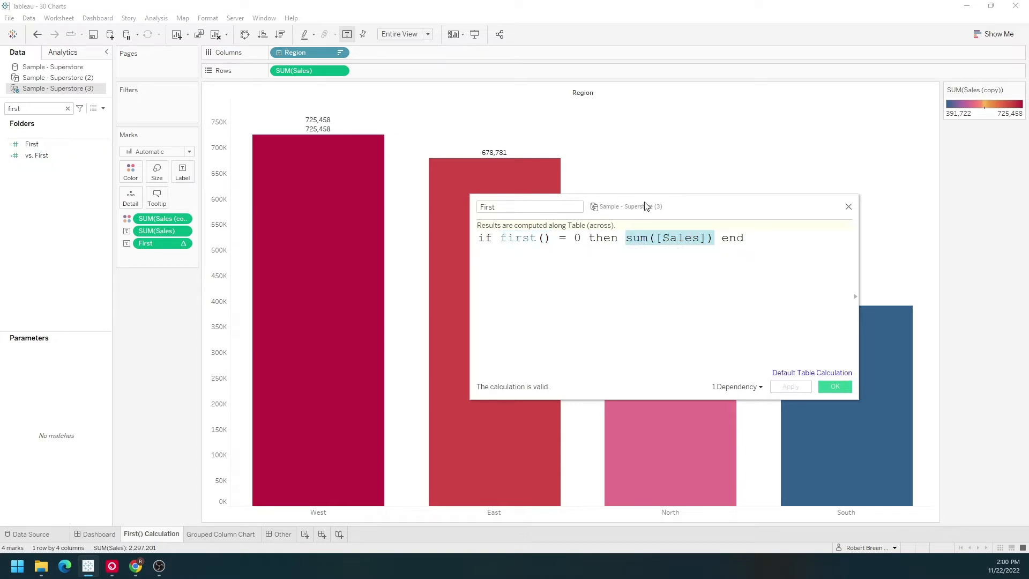
left_click(849, 207)
Wrap the First formula in window_sum( ) so it reads window_sum(if first() = 0 then sum([Sales]) end), apply it and close the editor.
mouse_move(339, 144)
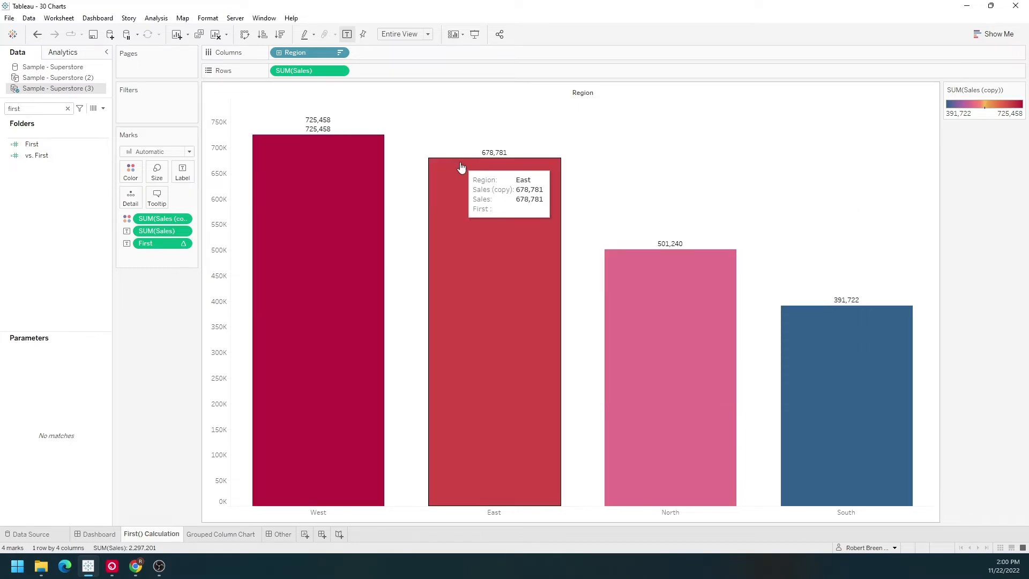
mouse_move(863, 318)
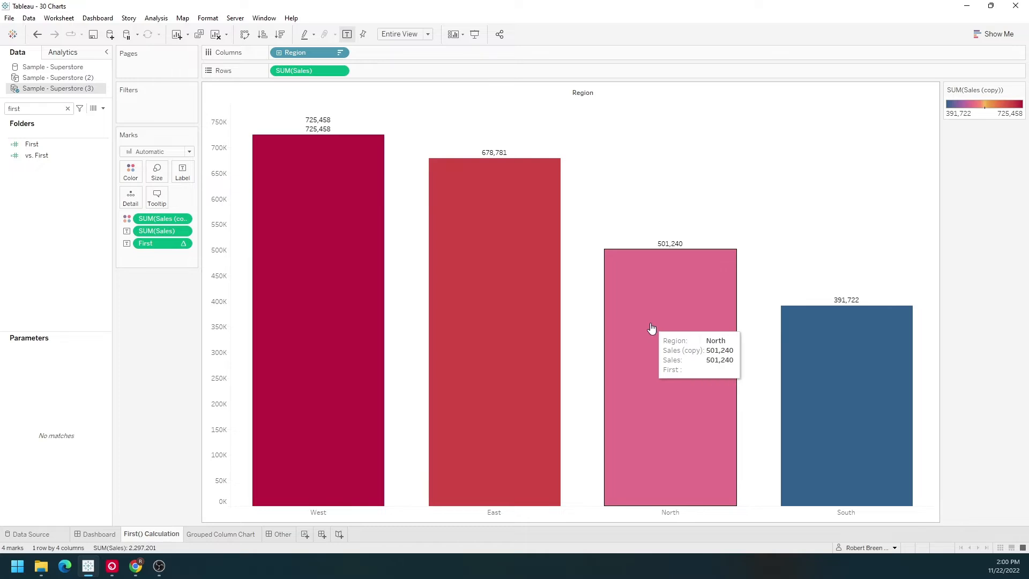
mouse_move(464, 229)
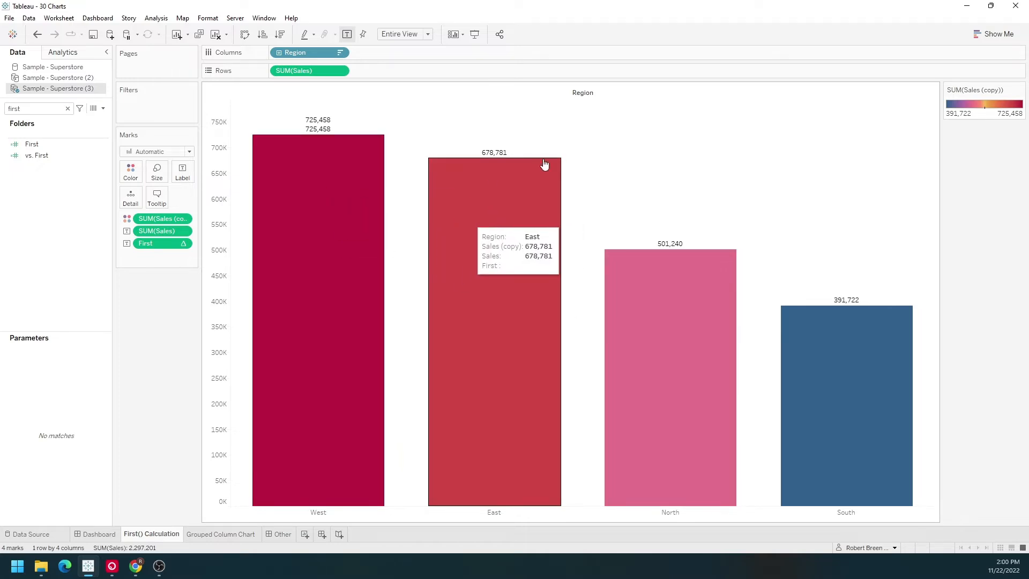
mouse_move(651, 289)
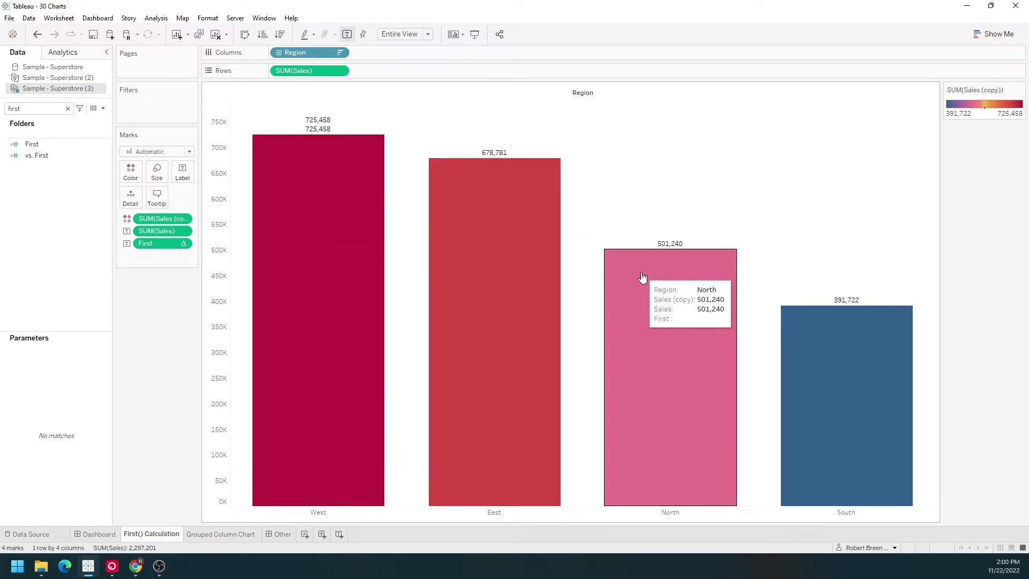
left_click(106, 143)
left_click(105, 144)
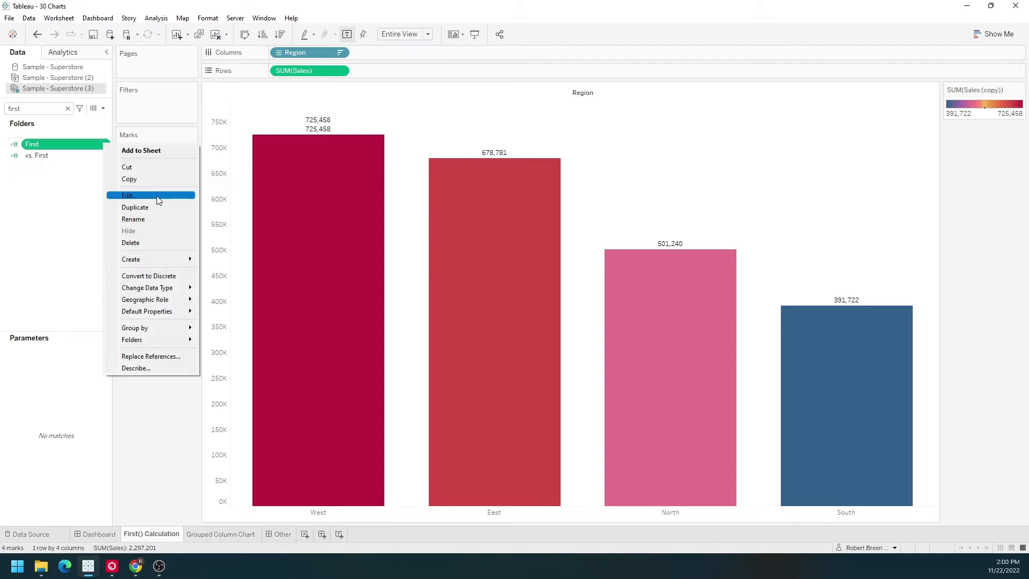
left_click(158, 199)
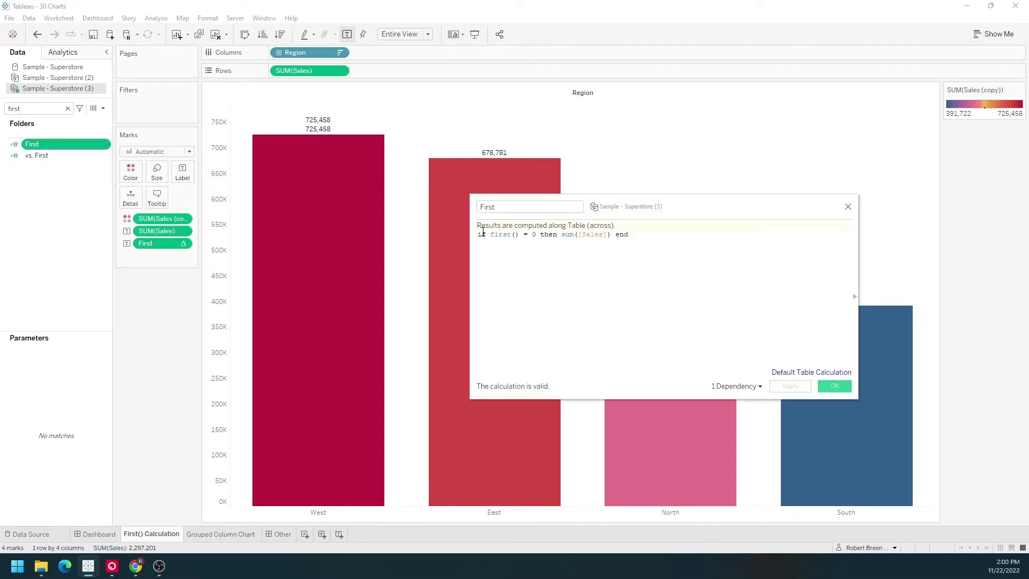
key("ctrl+a")
type("wind")
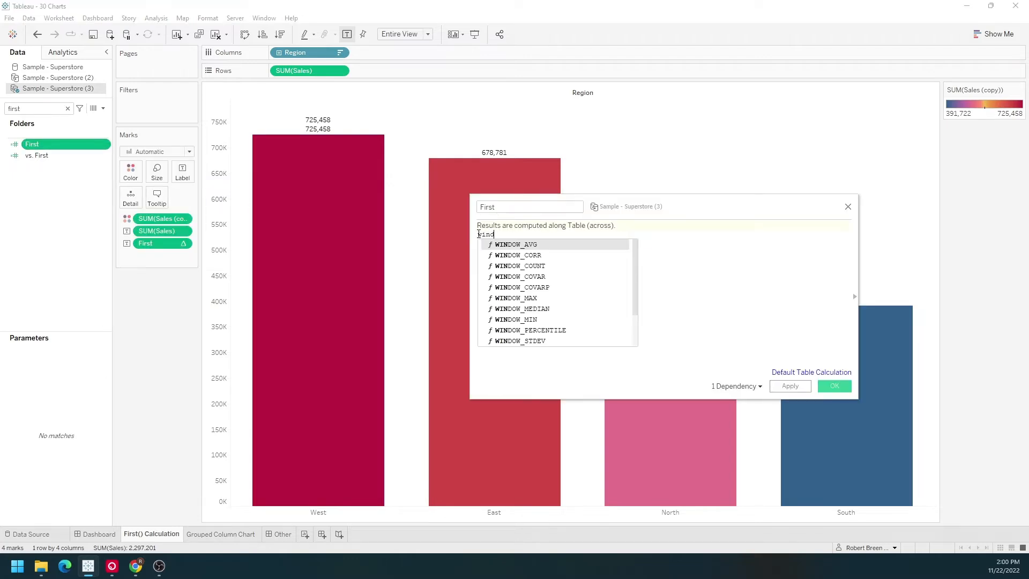
type("ow_sum(")
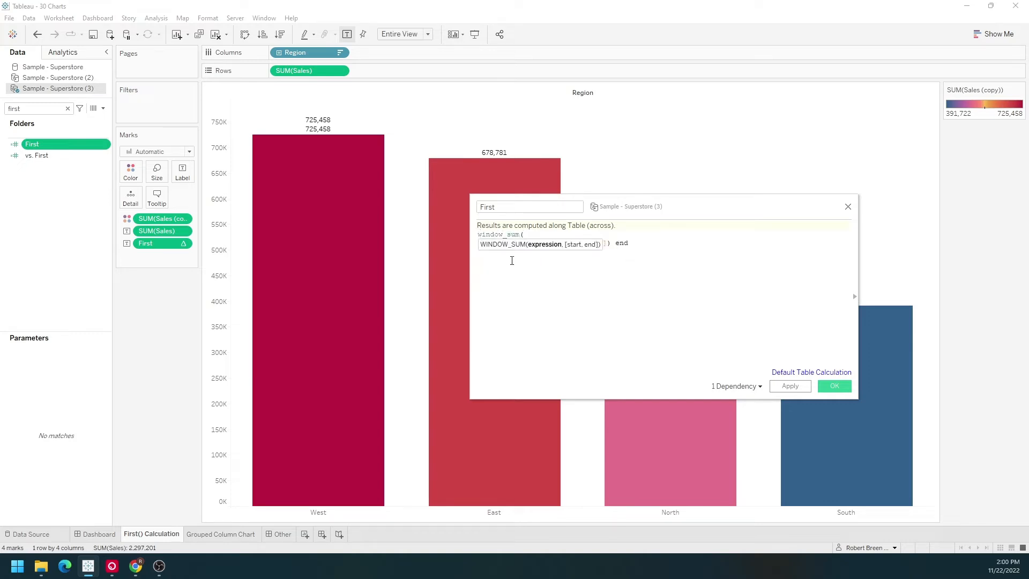
left_click(674, 271)
type(")")
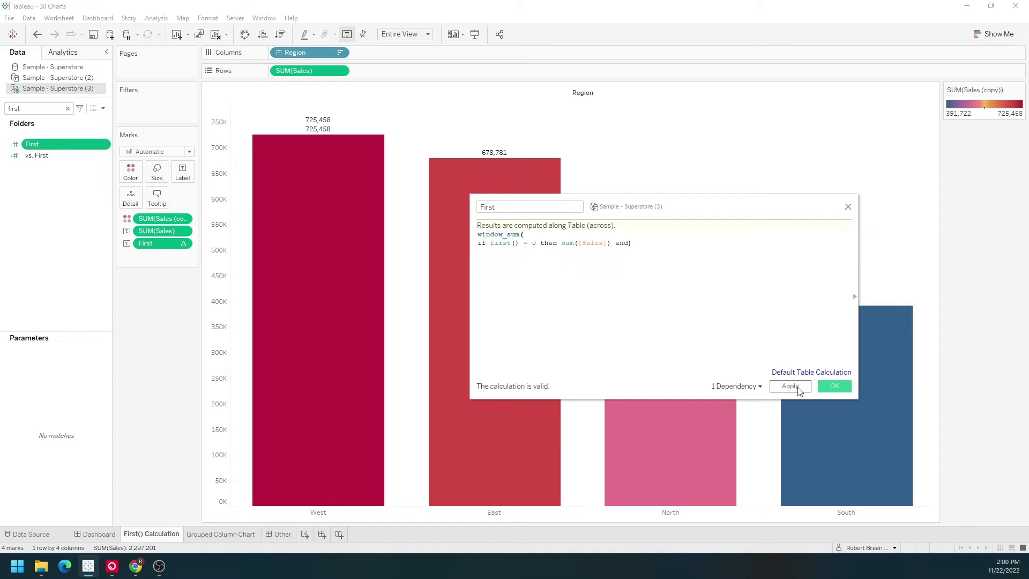
left_click(791, 386)
left_click(835, 386)
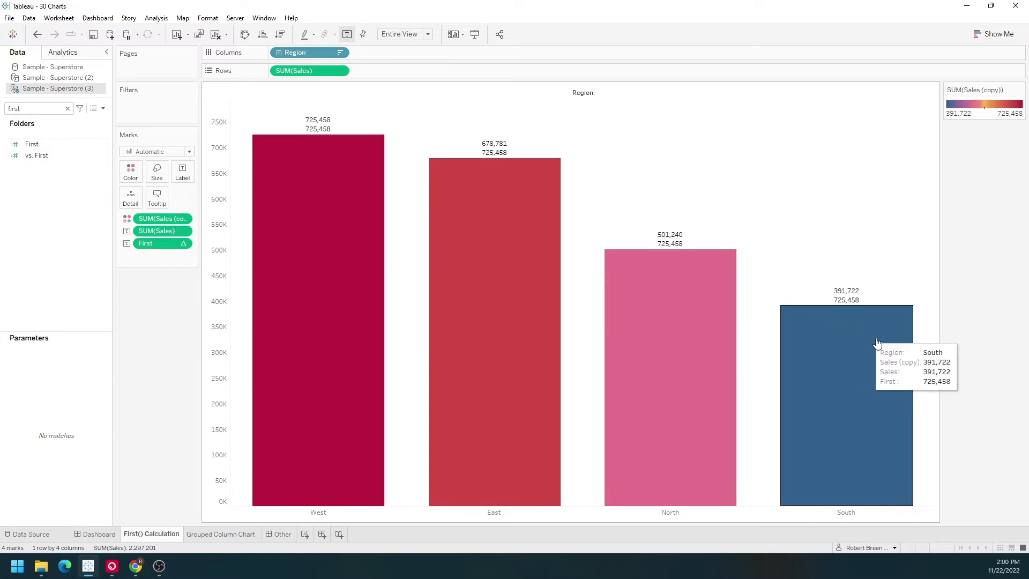
Divide SUM([Sales]) by the existing window_sum expression in the First formula, apply it and close the editor.
right_click(105, 144)
left_click(166, 196)
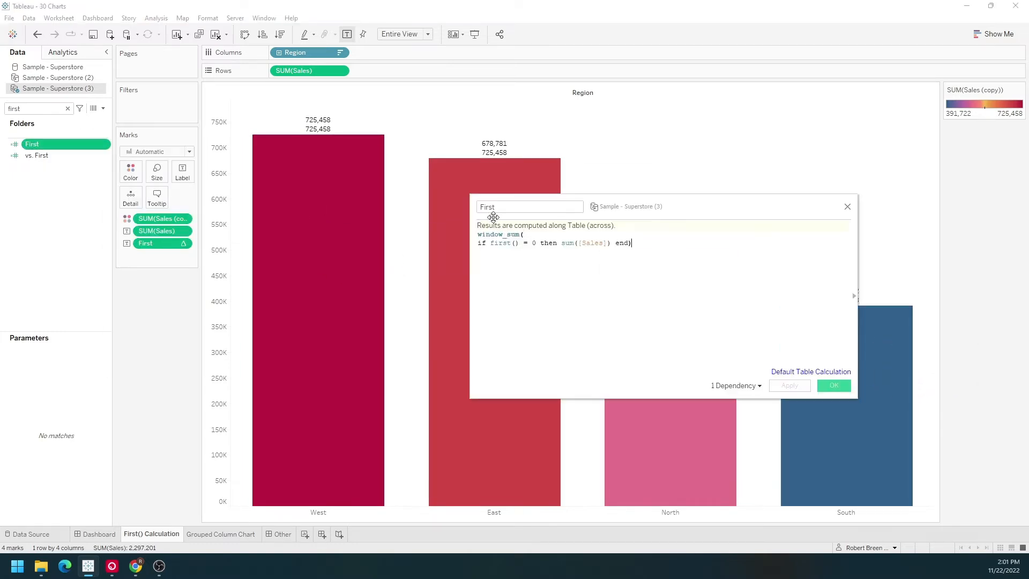
left_click(479, 235)
key("Return")
key("Return")
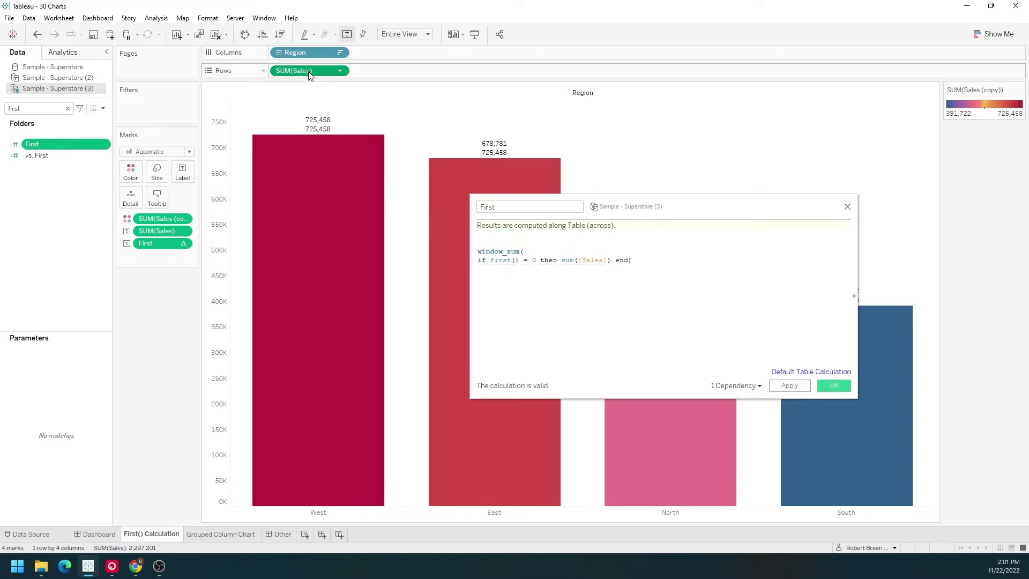
left_click_drag(294, 70, 519, 242)
key("Return")
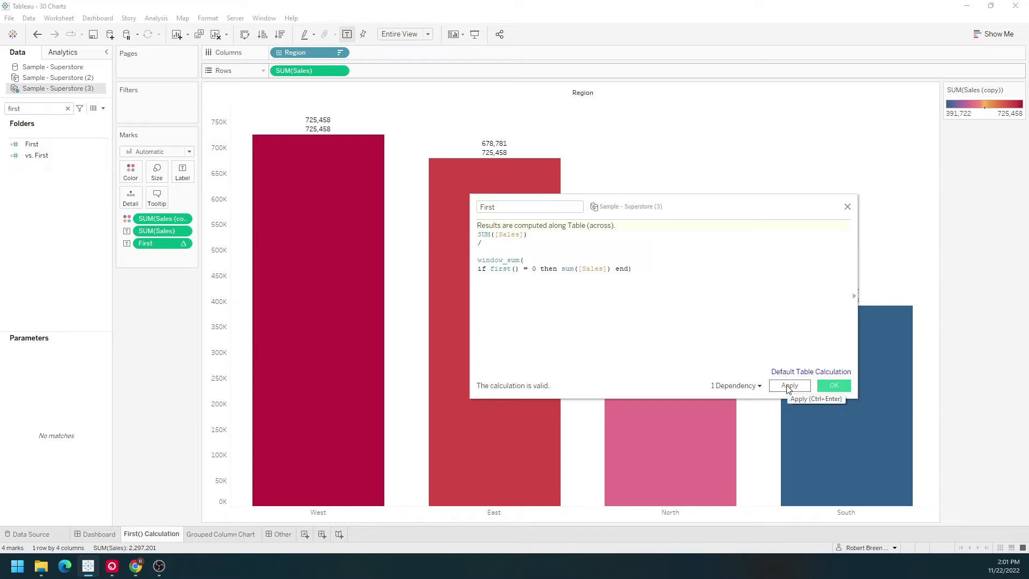
left_click(789, 387)
left_click(832, 385)
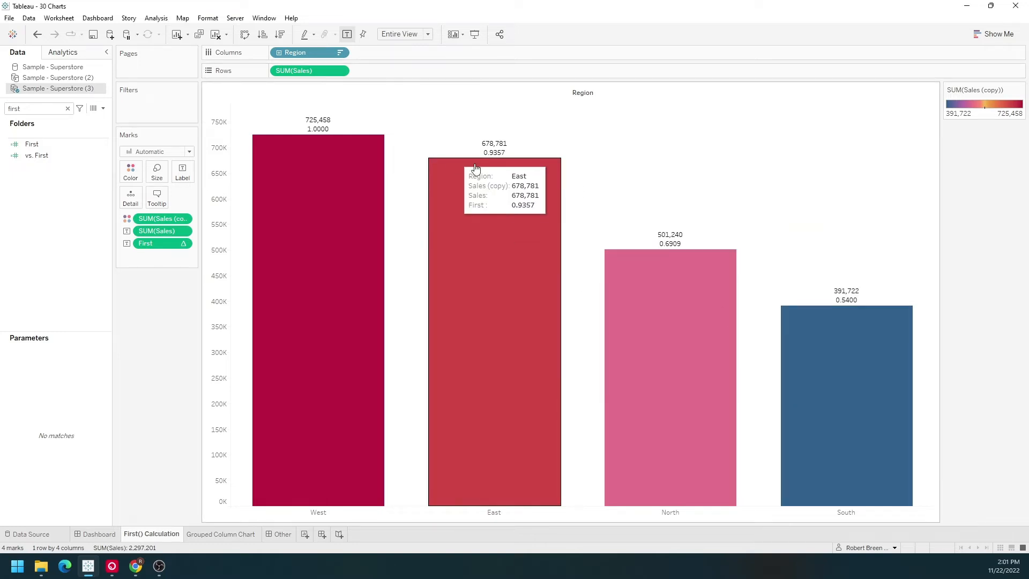
Change the default number format of the First label values in the pane.
left_click(186, 244)
left_click(186, 290)
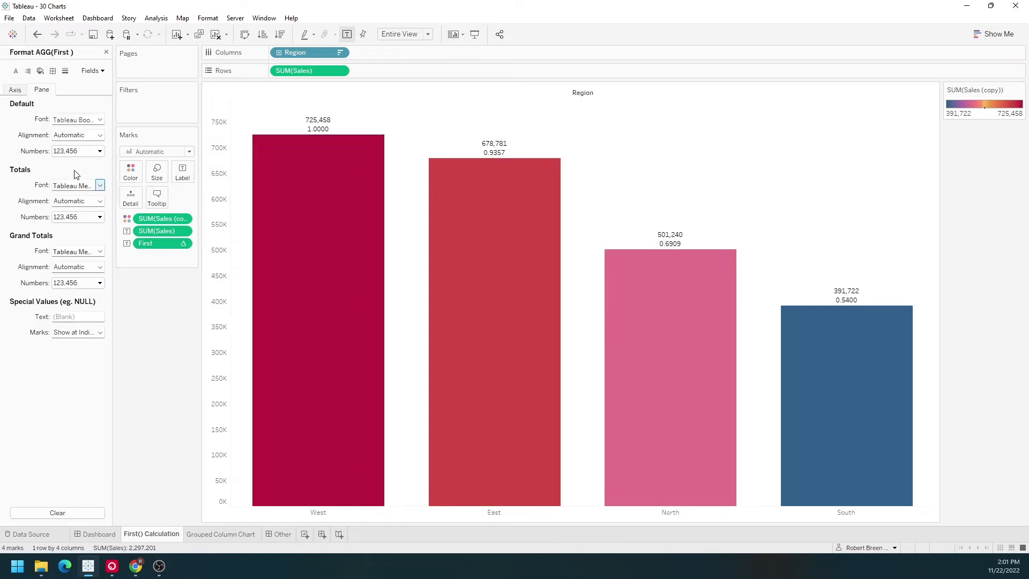
left_click(71, 152)
left_click(75, 217)
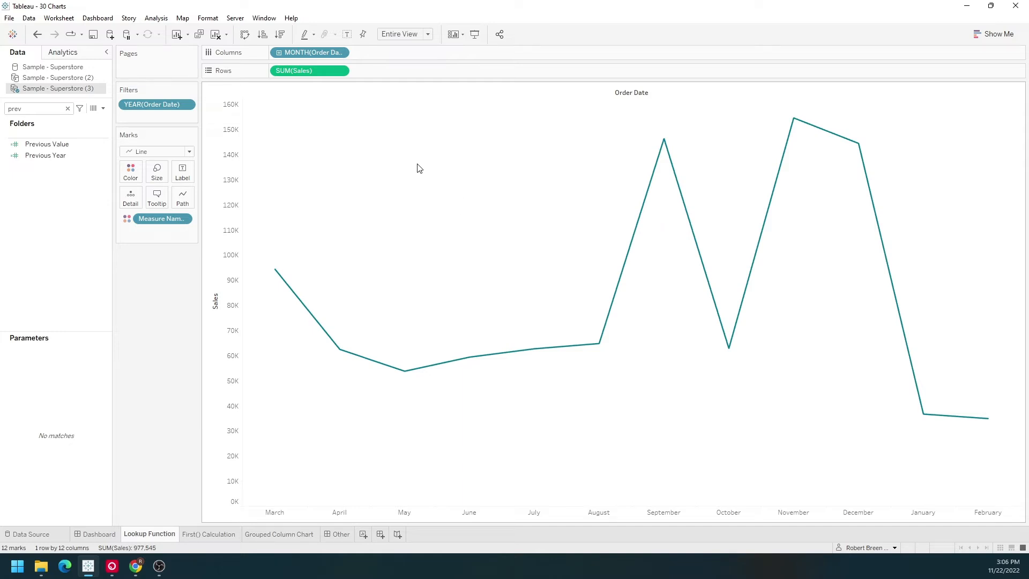
Create a calculated field named Previous Value 1 with SUM([Sales]) + previous_value(1) and add it to the rows after Sales.
left_click(104, 109)
left_click(80, 120)
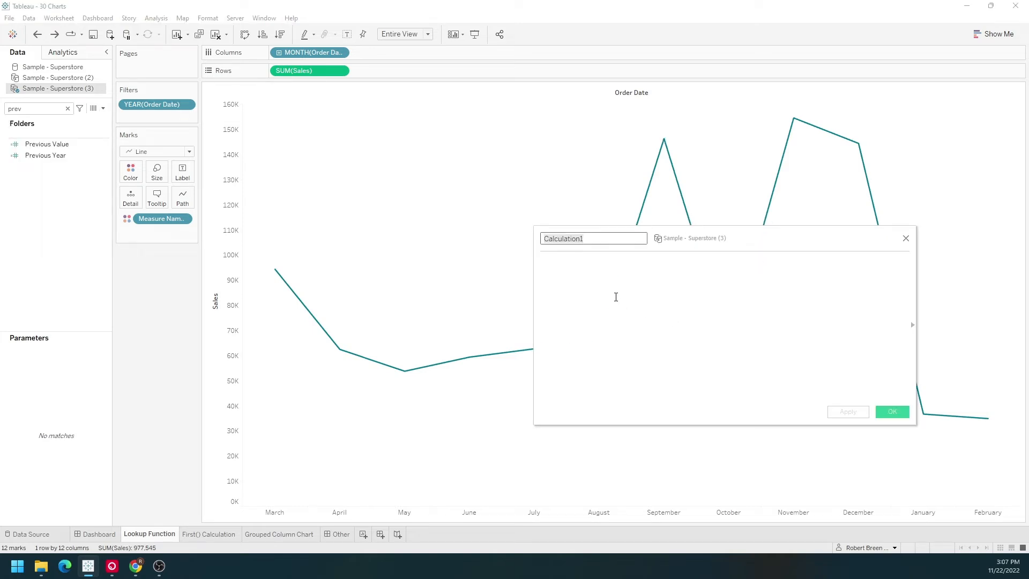
type("Previous Value")
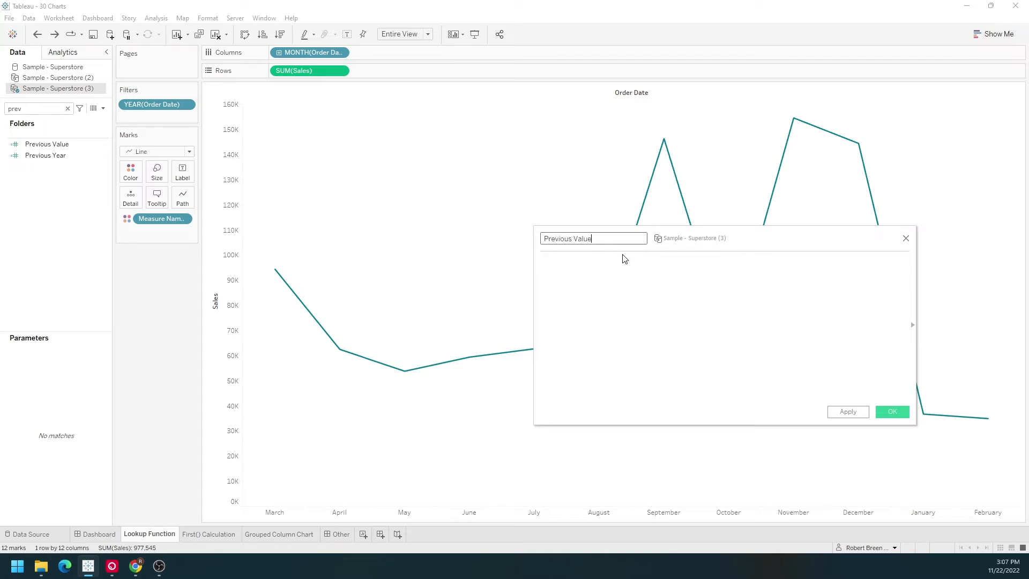
left_click(625, 259)
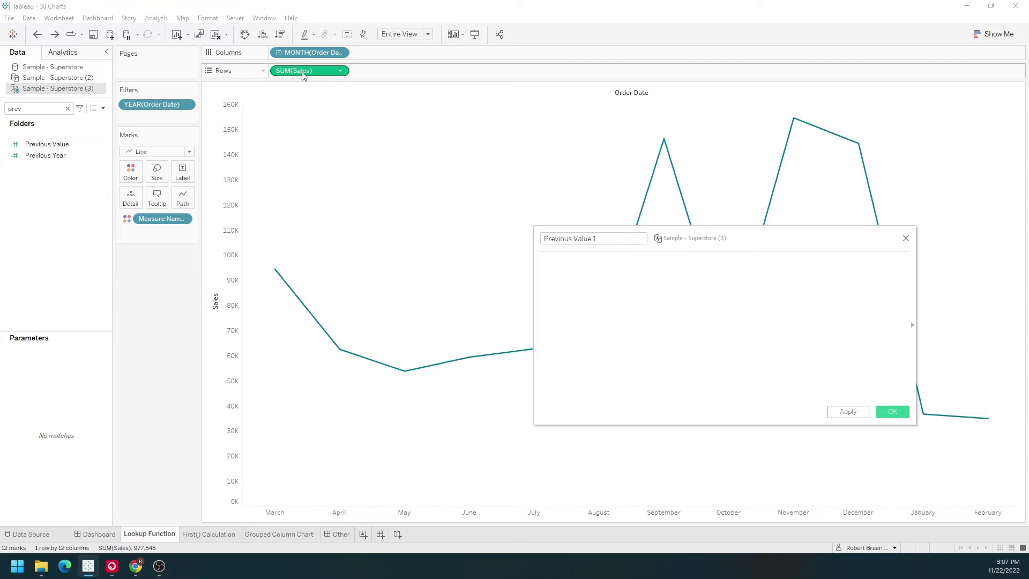
left_click_drag(309, 71, 553, 261)
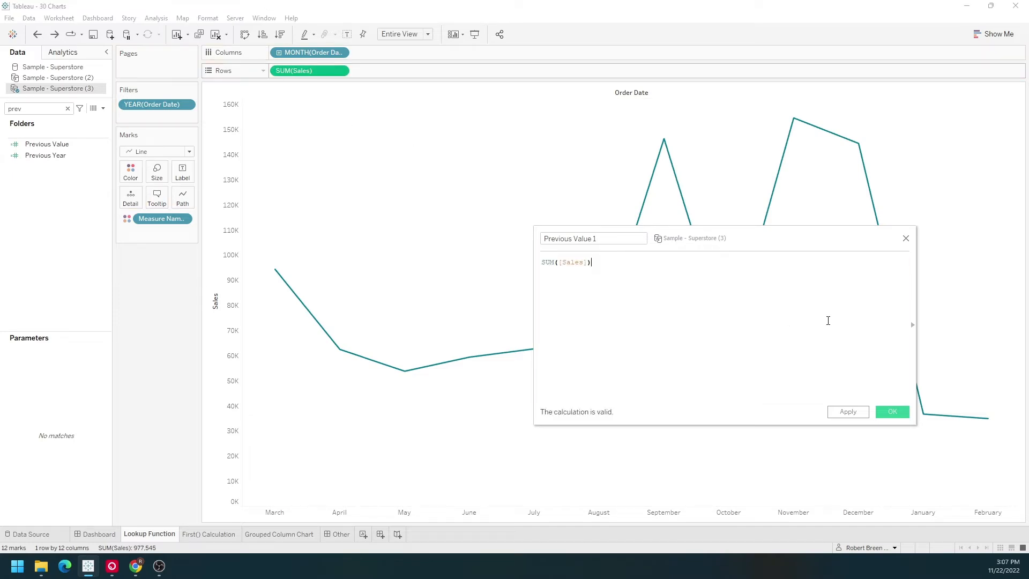
type("+ prv")
type("vious")
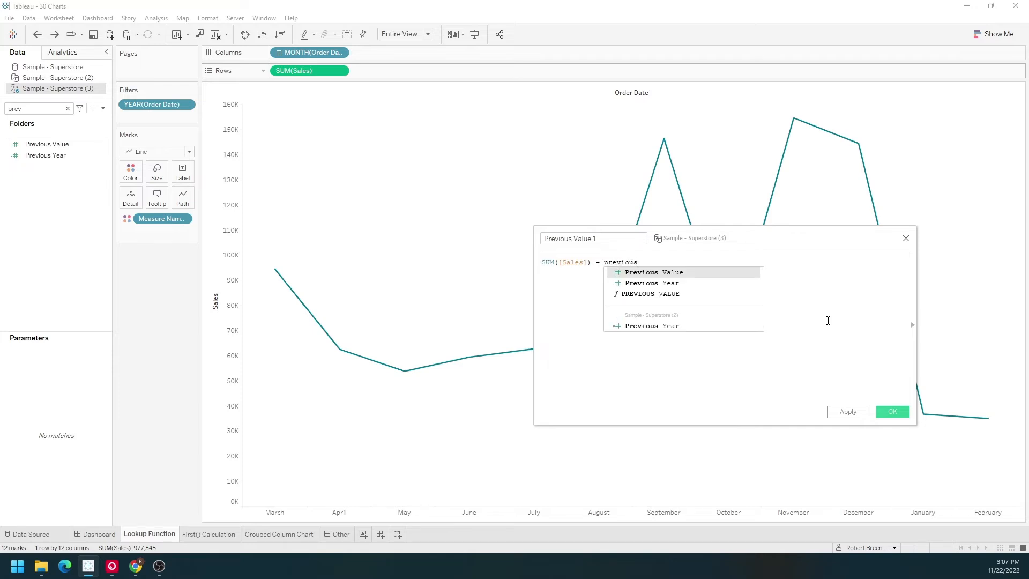
type("_value()")
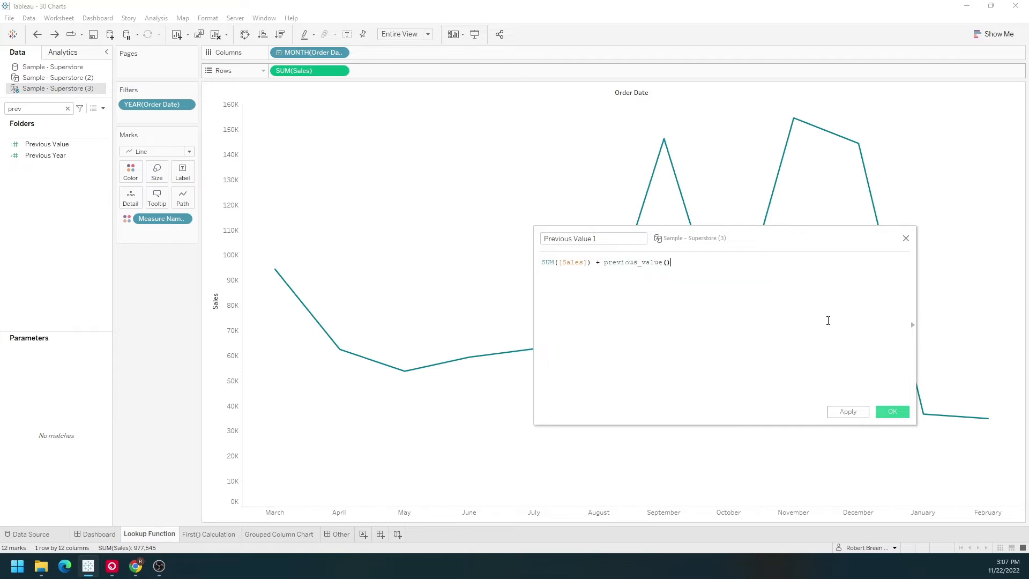
type("1")
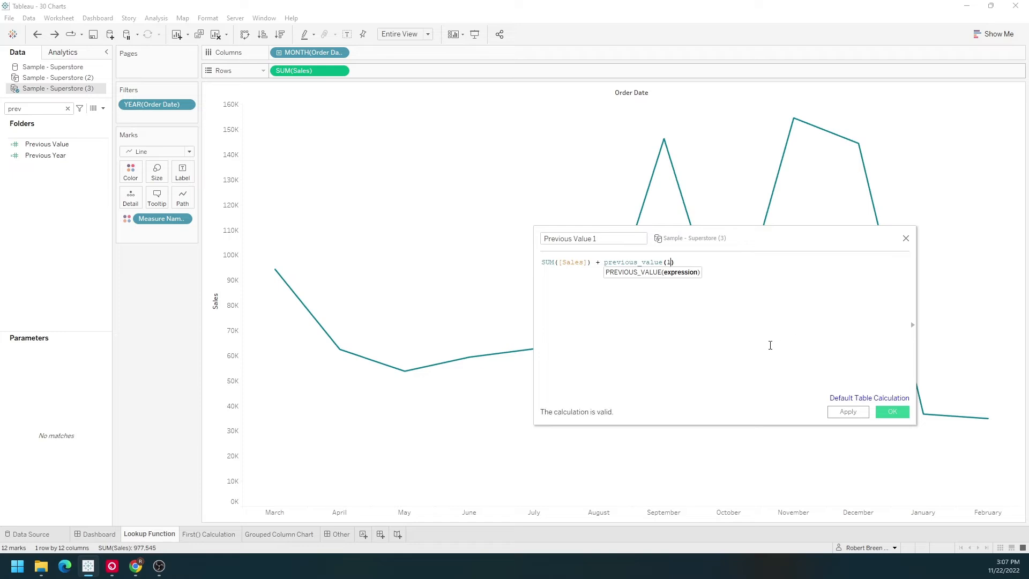
left_click(848, 412)
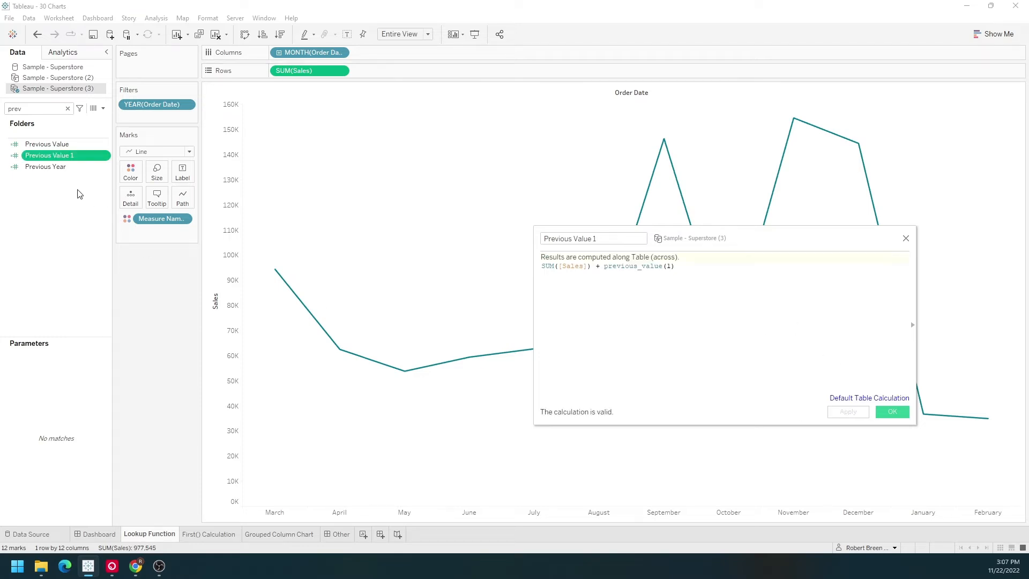
left_click_drag(51, 158, 372, 67)
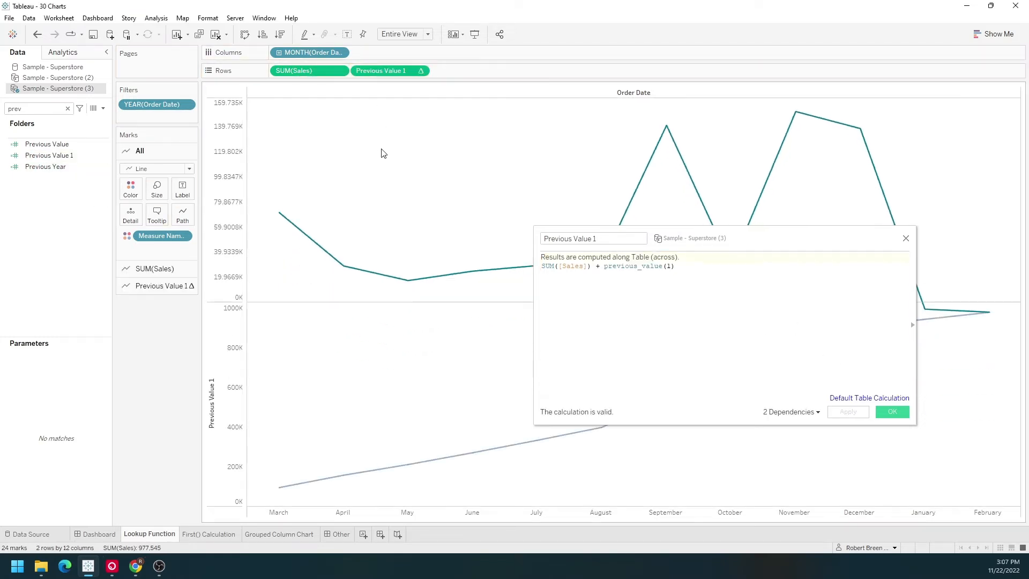
Change the Previous Value 1 formula to SUM([Sales]) * previous_value(1), apply it and move the editor off the chart.
left_click_drag(765, 244, 857, 203)
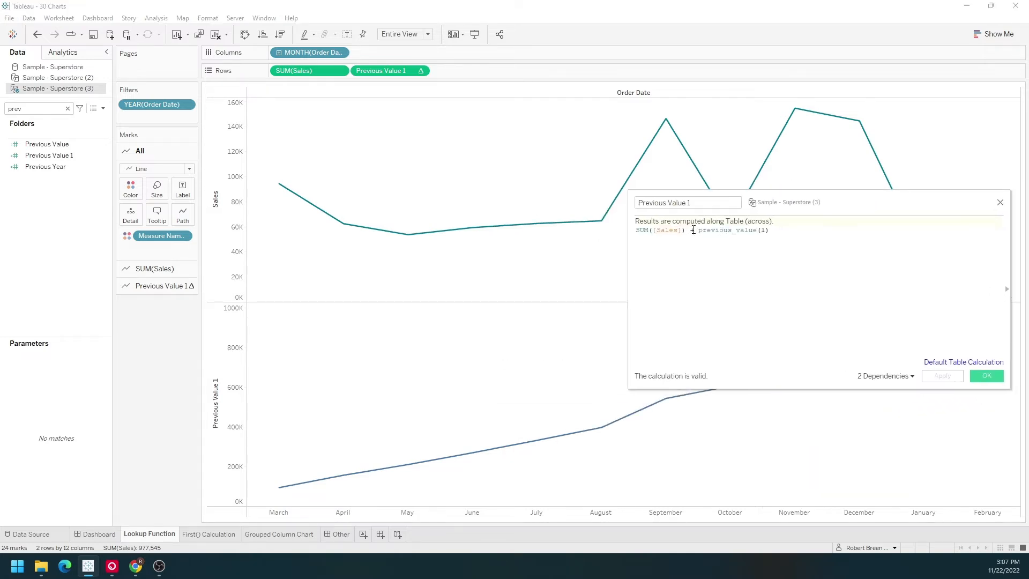
key("BackSpace")
type("*")
left_click(942, 375)
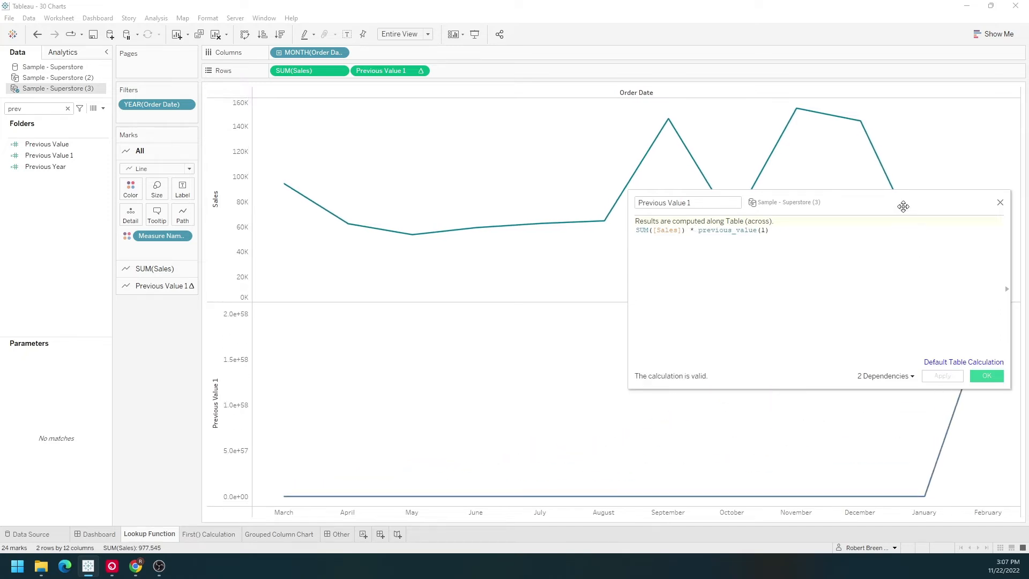
left_click_drag(903, 204, 709, 160)
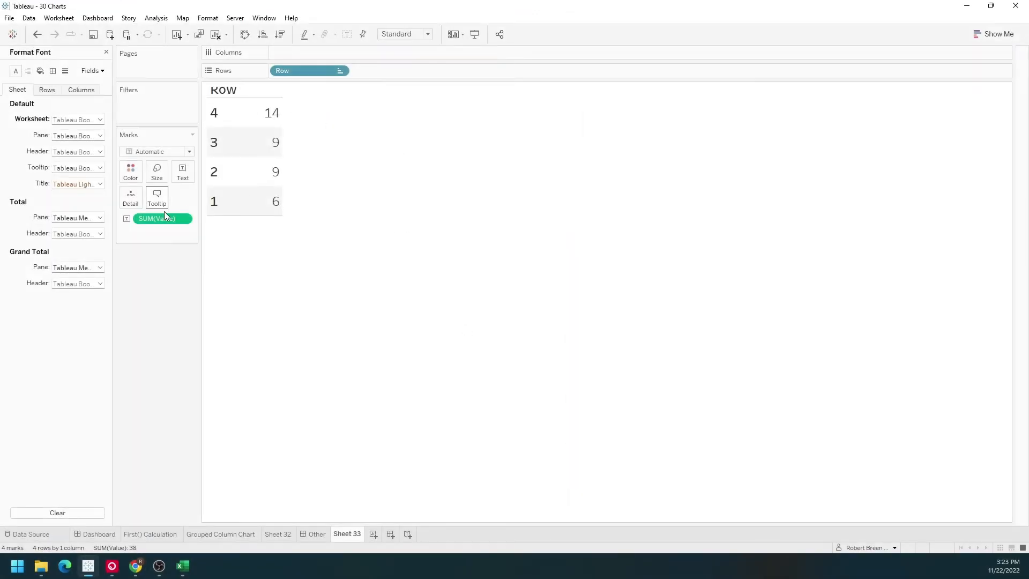
Close the font formatting pane on Sheet 33.
left_click(106, 52)
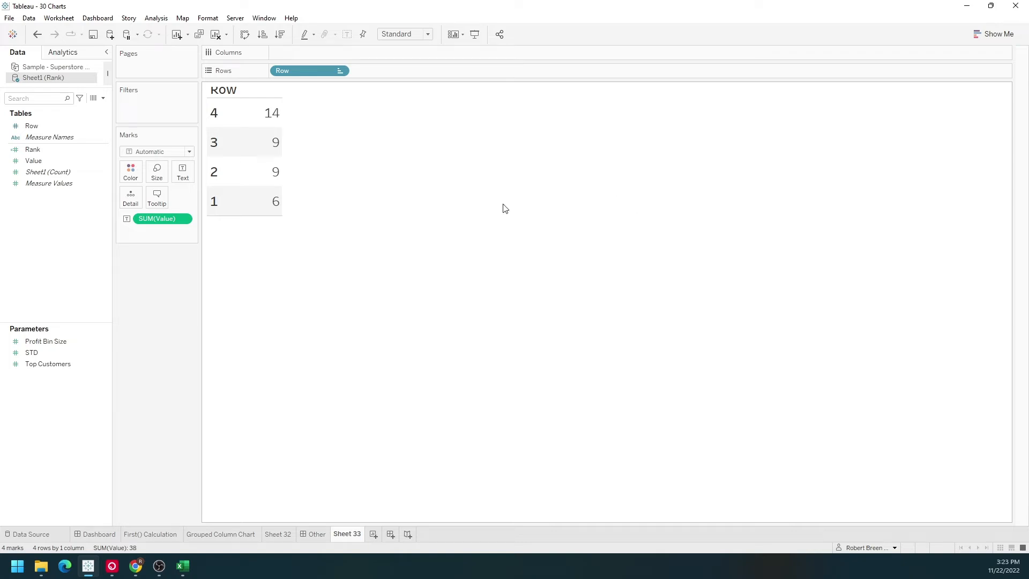
Create a calculated field named Rank 1 with rank(SUM([Value])), apply it and add it to the table beside Value.
left_click(103, 98)
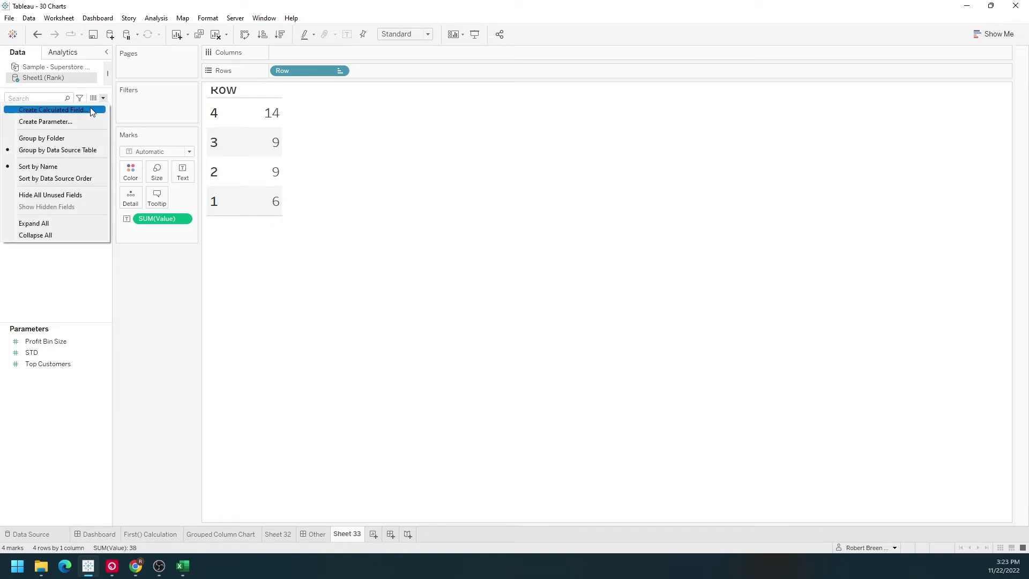
left_click(92, 111)
type("Rank 1")
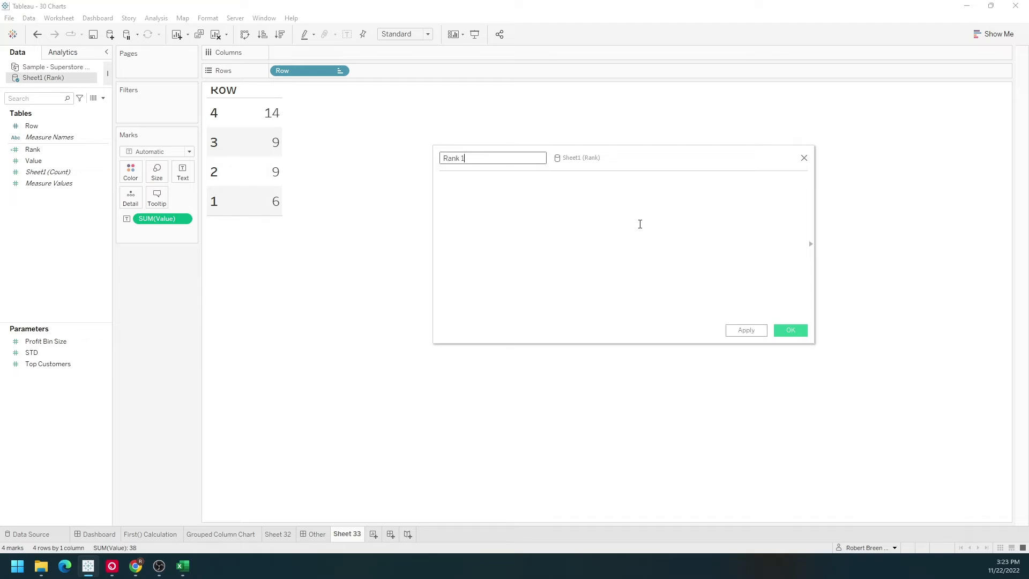
left_click(640, 224)
type("rank(")
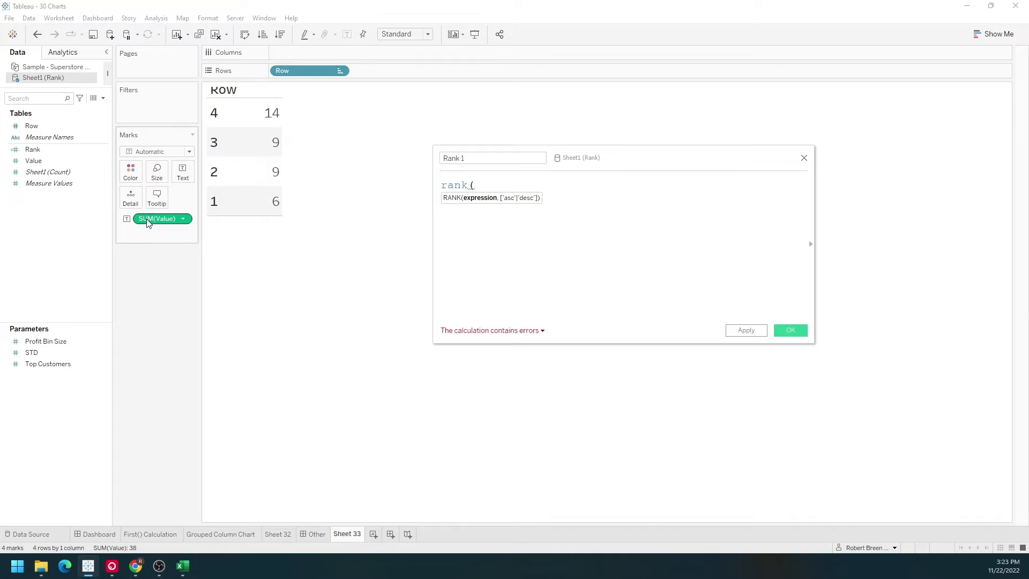
left_click_drag(144, 220, 580, 225)
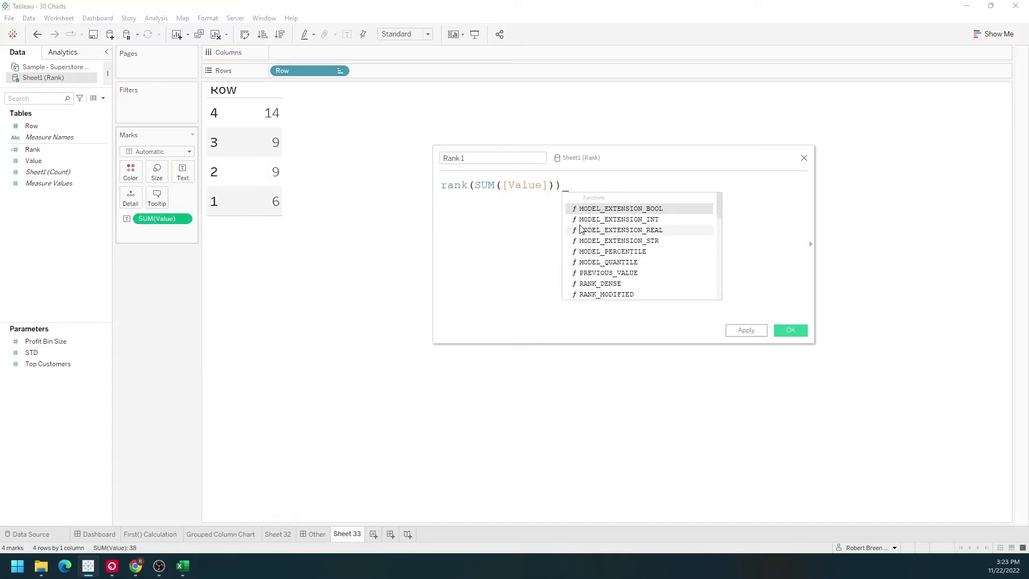
type(")")
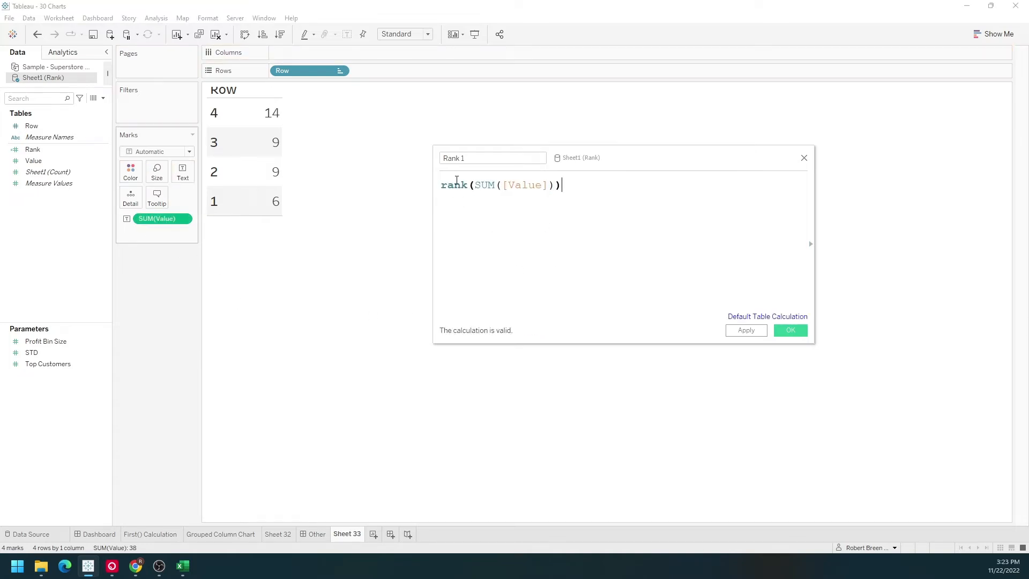
left_click_drag(475, 185, 550, 184)
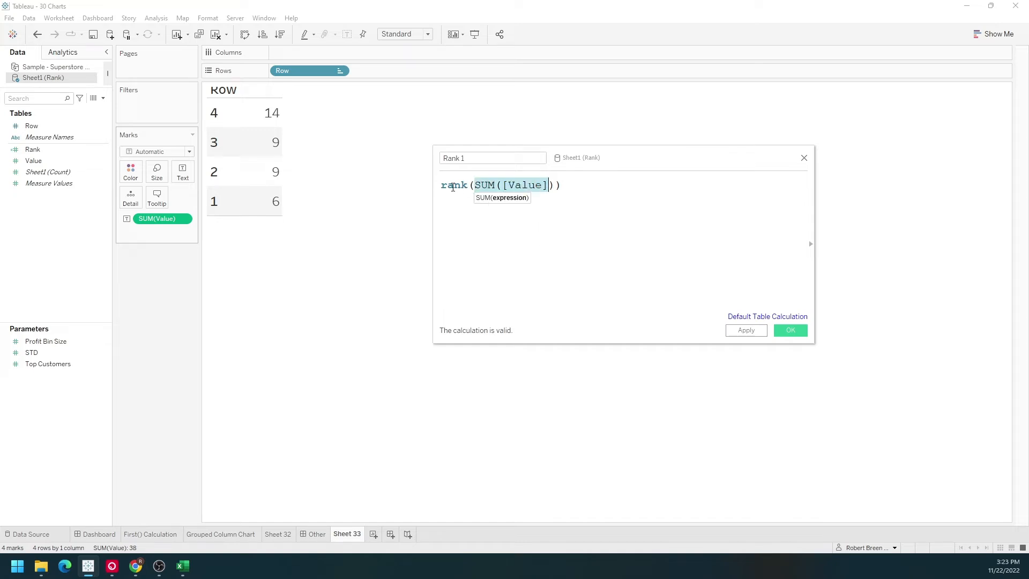
left_click(540, 212)
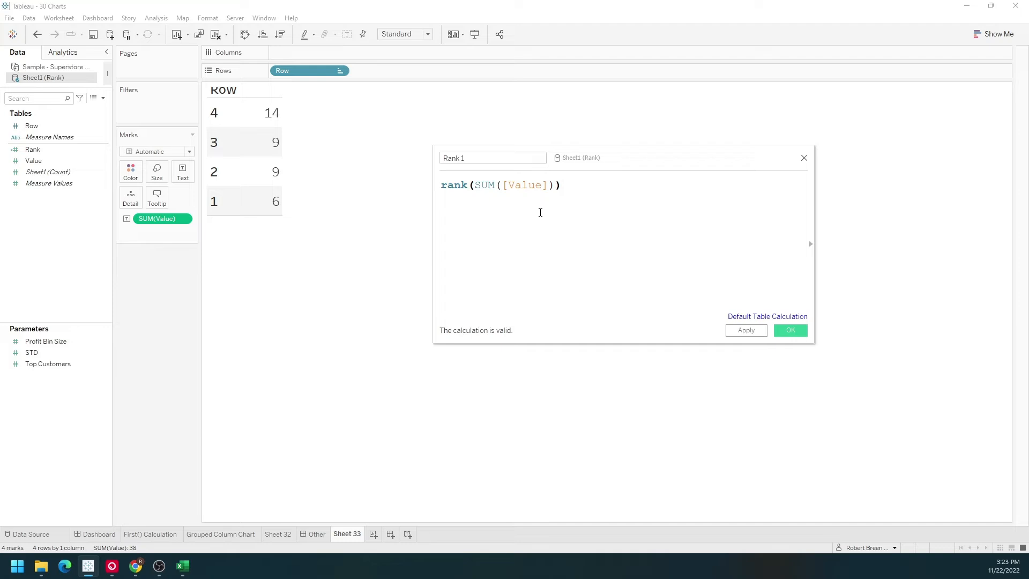
left_click(745, 329)
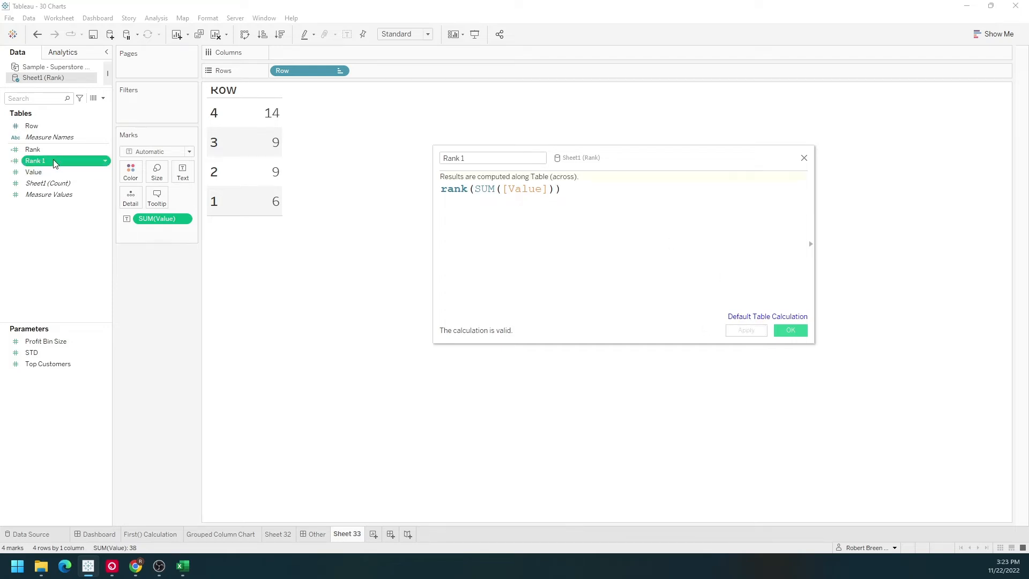
left_click_drag(55, 164, 255, 145)
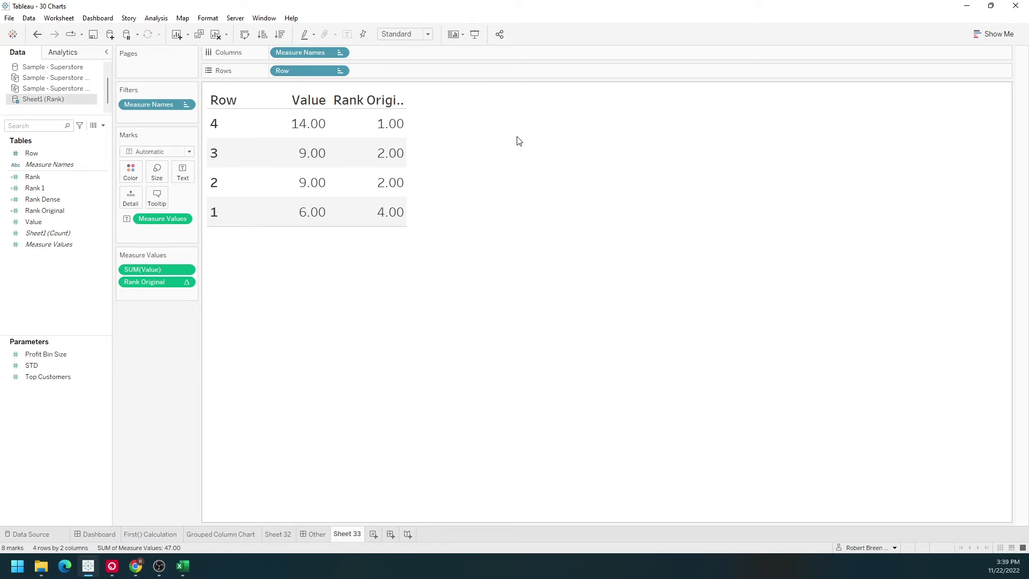
Create a calculated field named Rank Dense 1 with RANK_DENSE(SUM([Value])) and add it to the measure values after Rank Original.
left_click(102, 125)
left_click(98, 139)
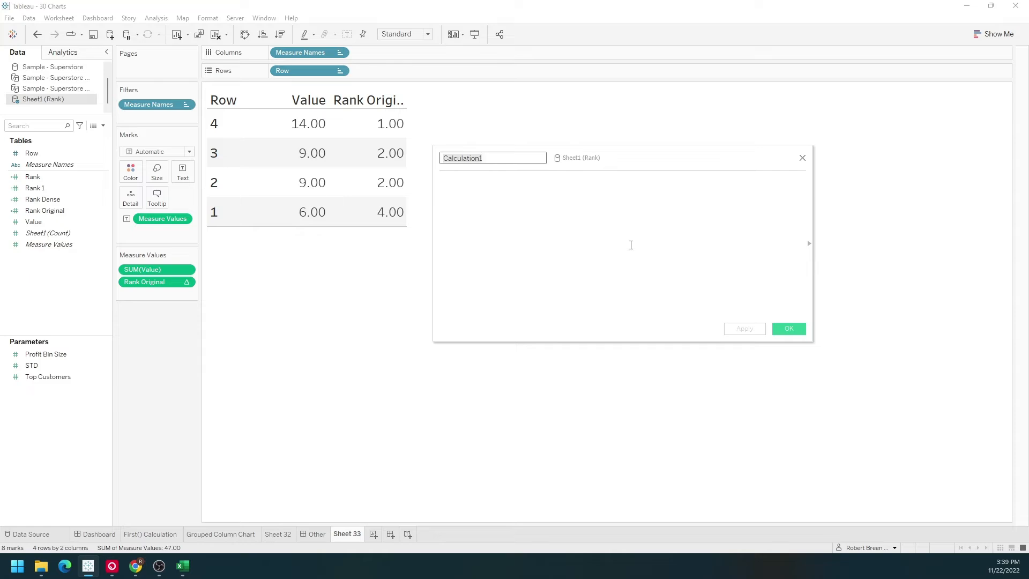
type("Rank Dense")
left_click(631, 245)
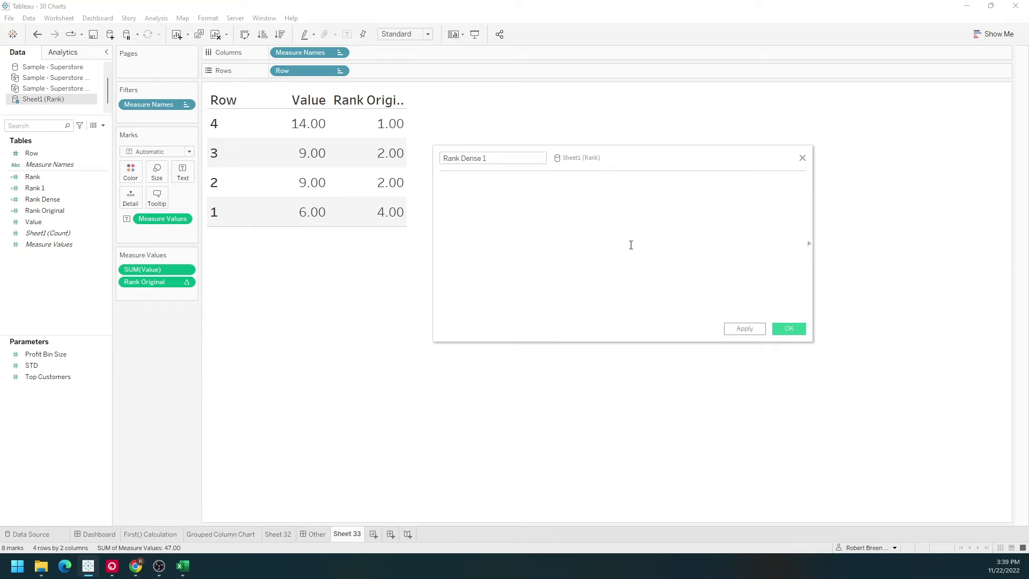
type("ran")
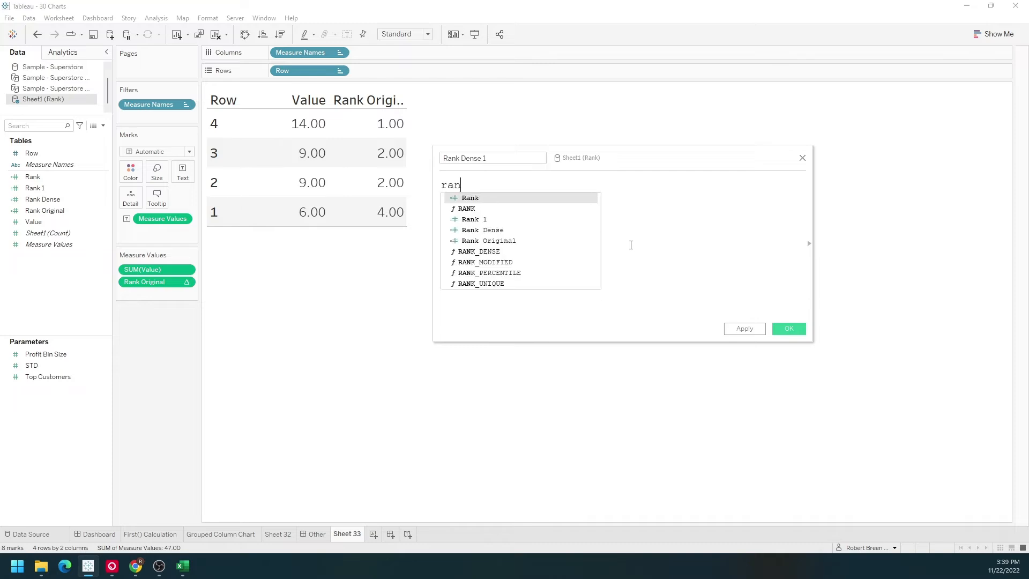
type("k_d")
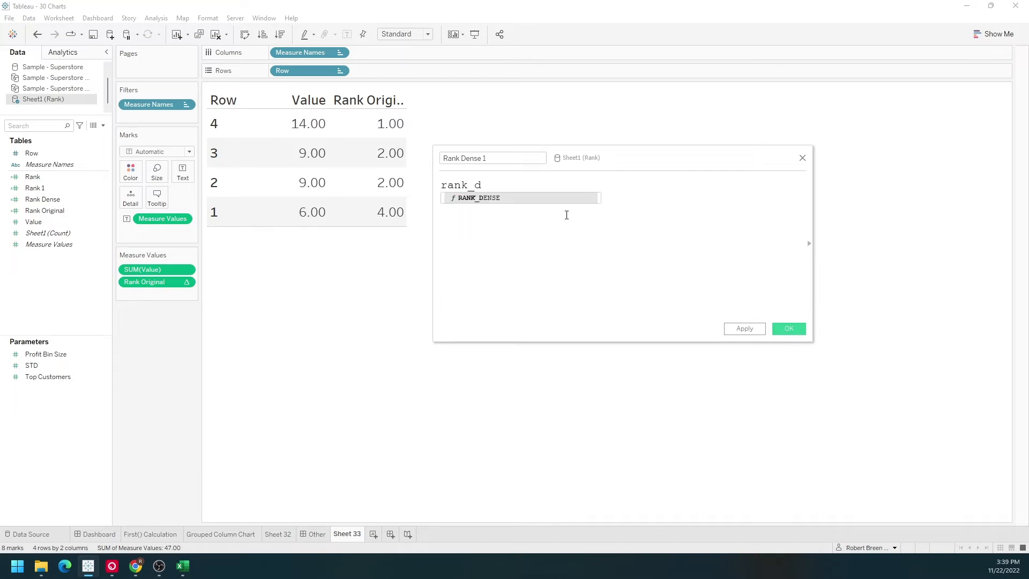
left_click(565, 199)
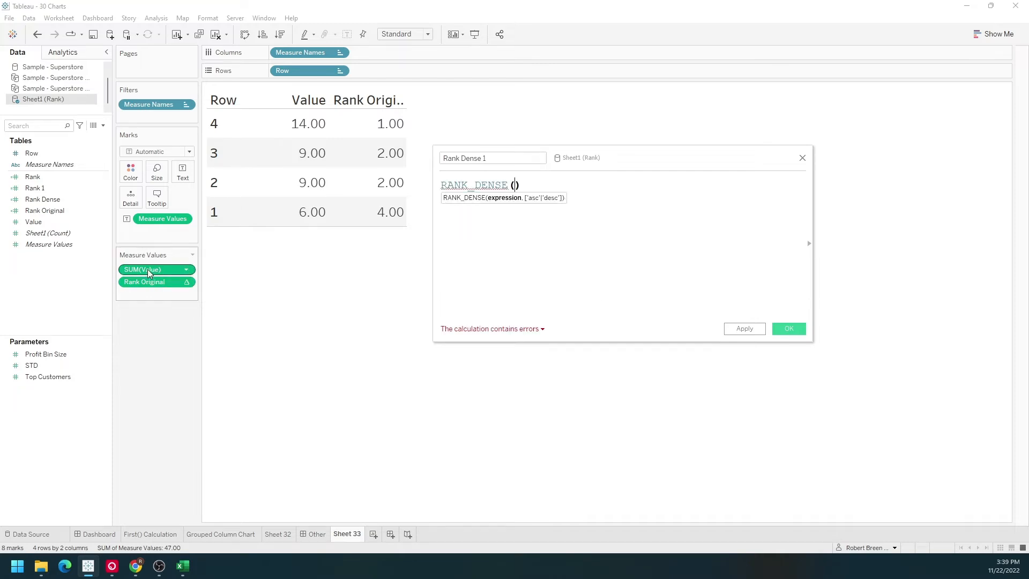
left_click_drag(142, 269, 510, 222)
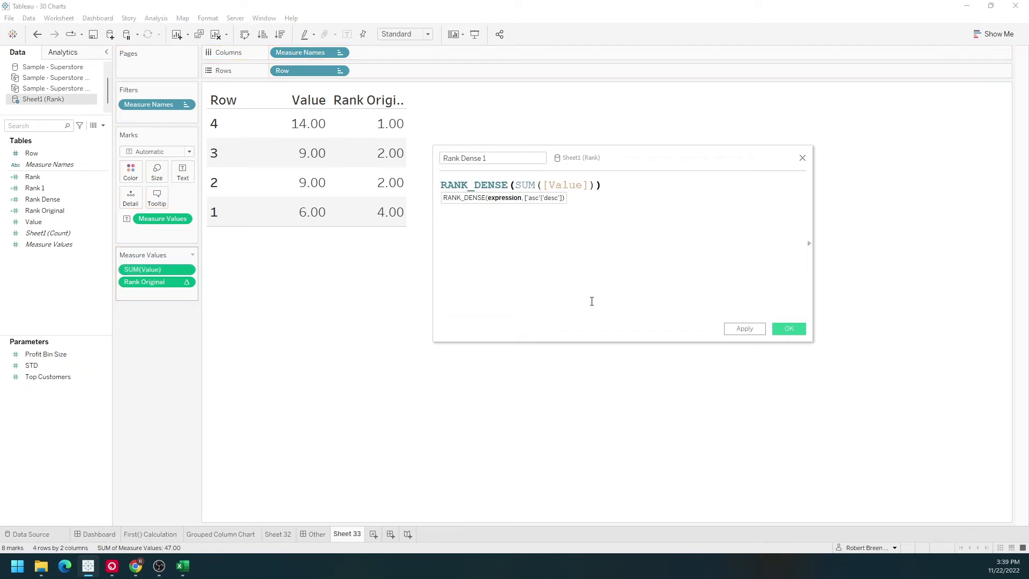
left_click(741, 329)
left_click(792, 329)
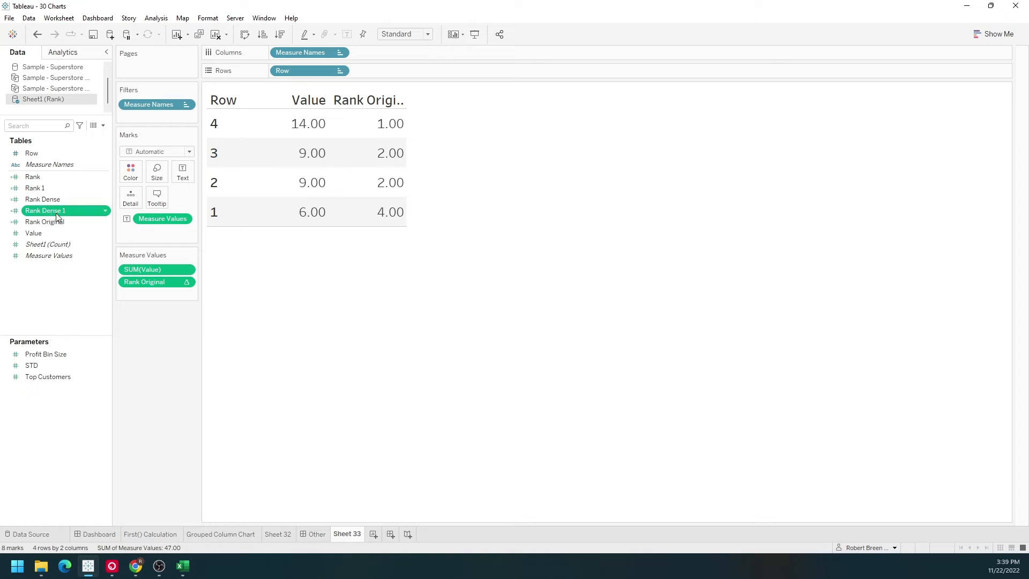
left_click_drag(56, 216, 169, 295)
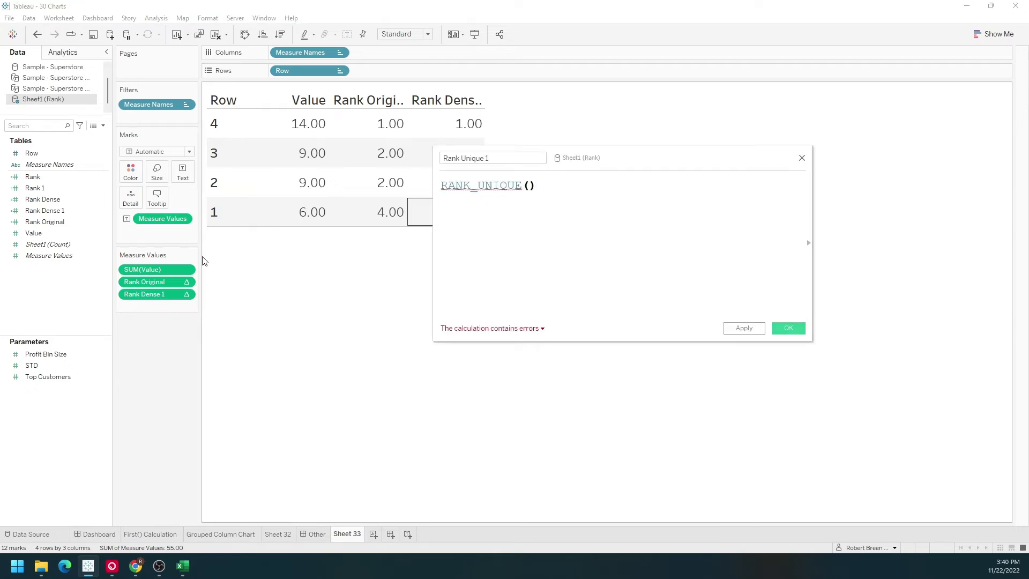
Complete the Rank Unique 1 formula as RANK_UNIQUE(SUM([Value])), save it and add the field to the measure values after Rank Dense 1.
left_click_drag(183, 269, 528, 195)
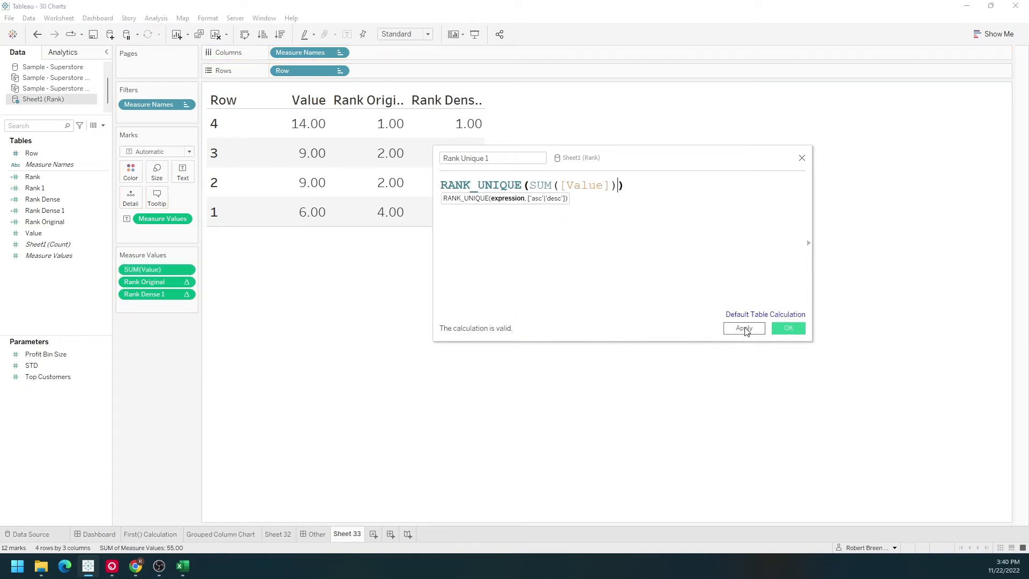
left_click(788, 329)
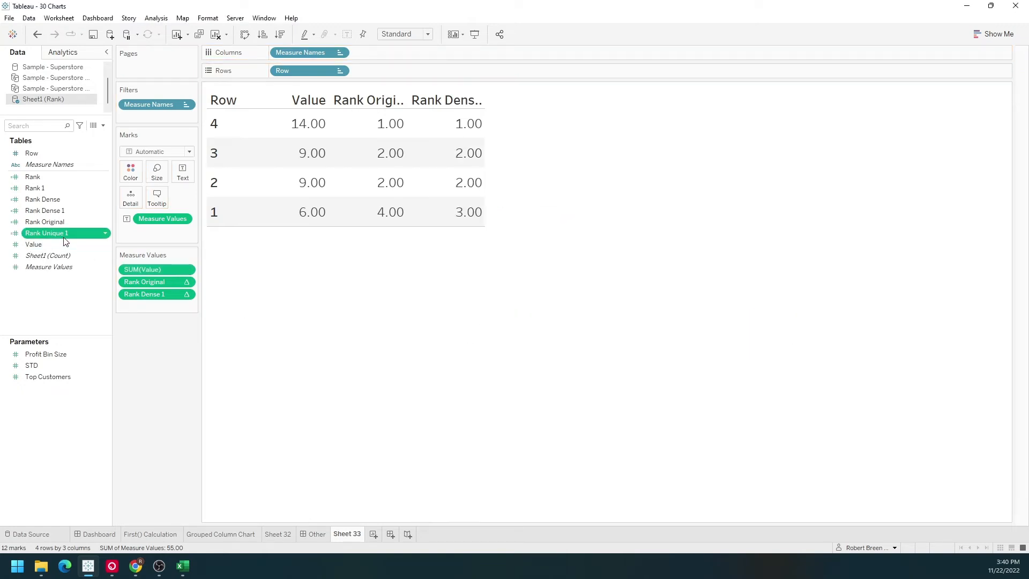
left_click_drag(62, 234, 157, 306)
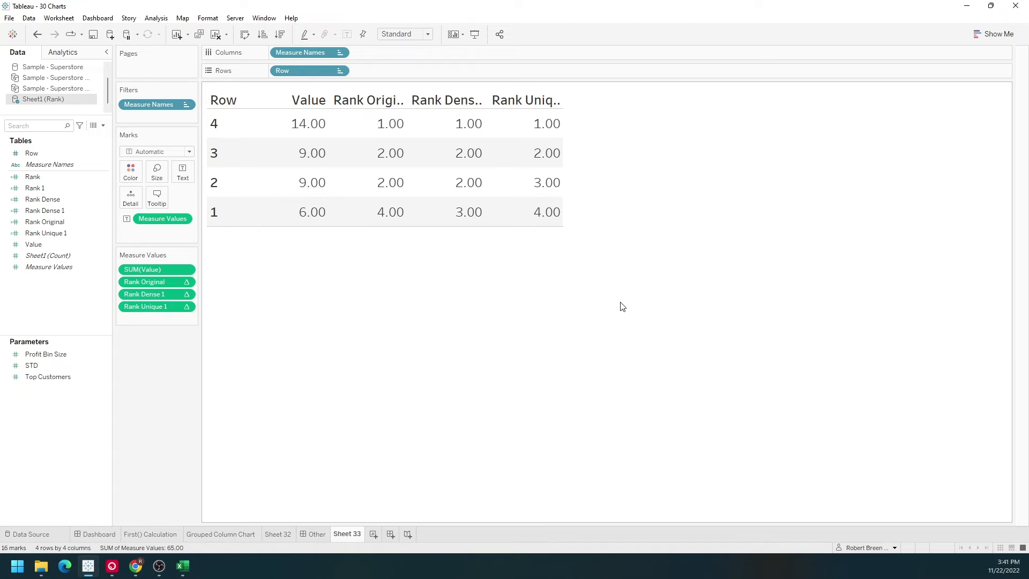
Create a calculated field named Rank modified with RANK_MODIFIED(SUM([Value])) and add it to the measure values after Rank Unique 1.
left_click(102, 125)
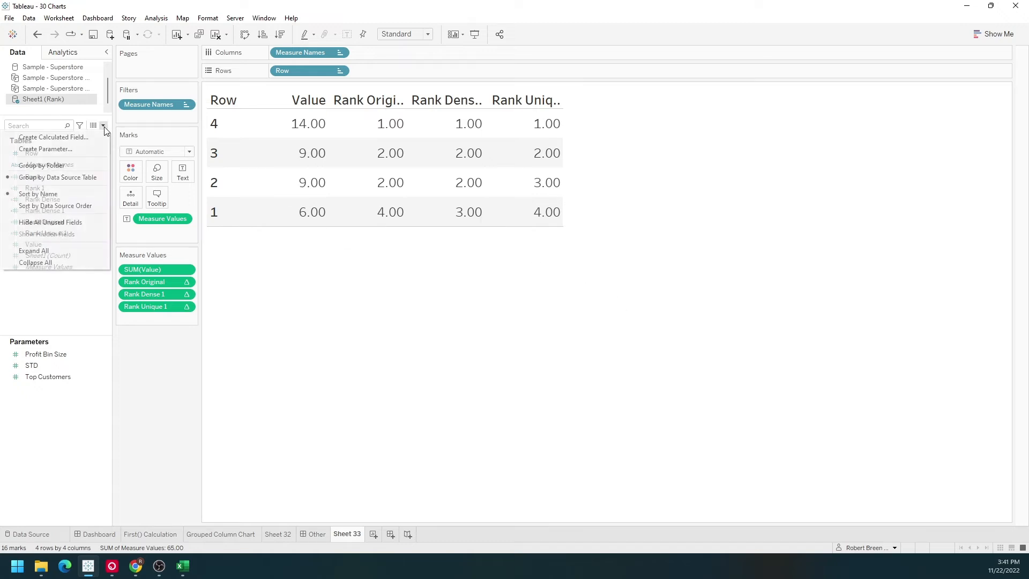
left_click(96, 137)
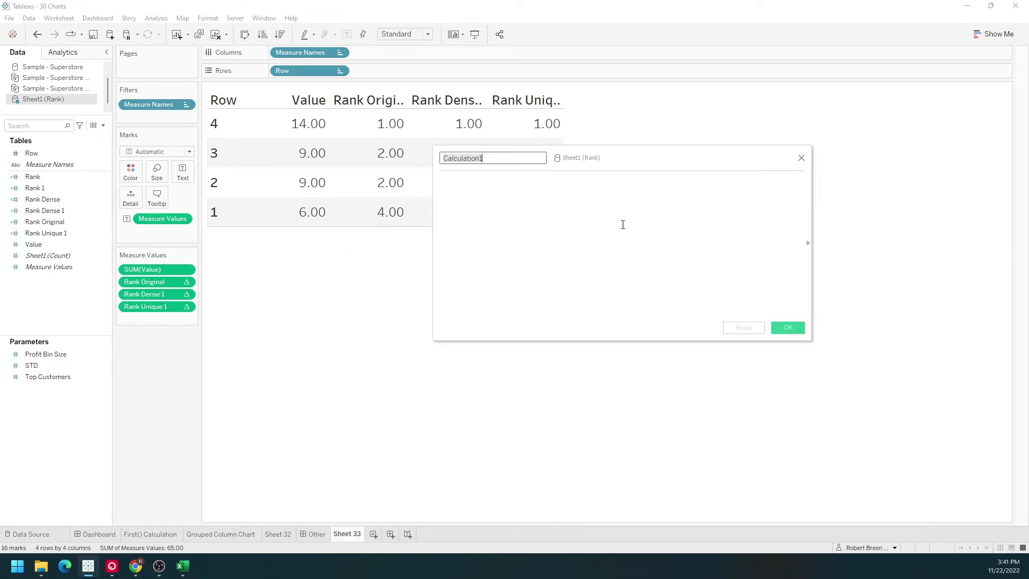
type("Rank modified")
left_click(623, 224)
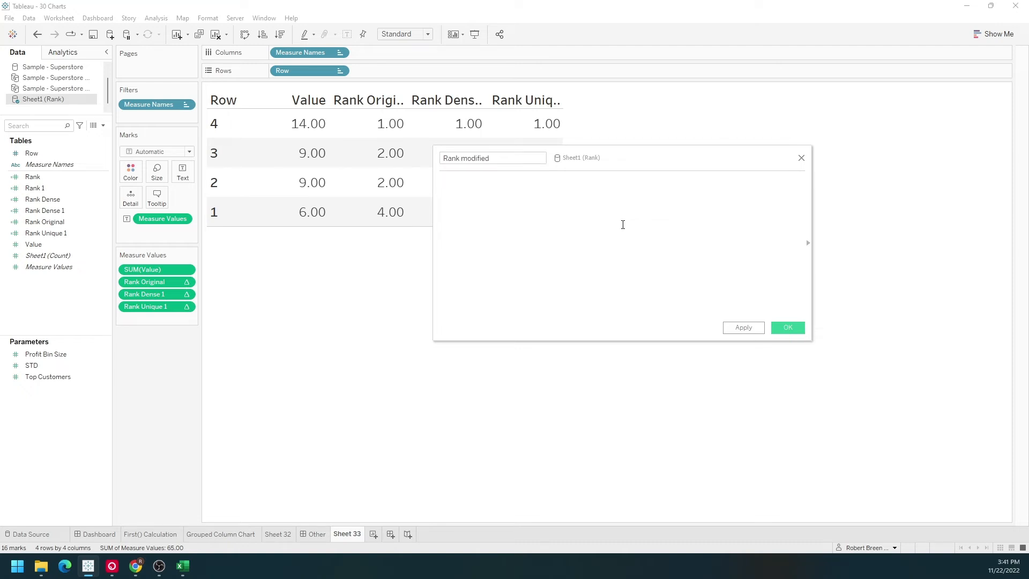
type("rank")
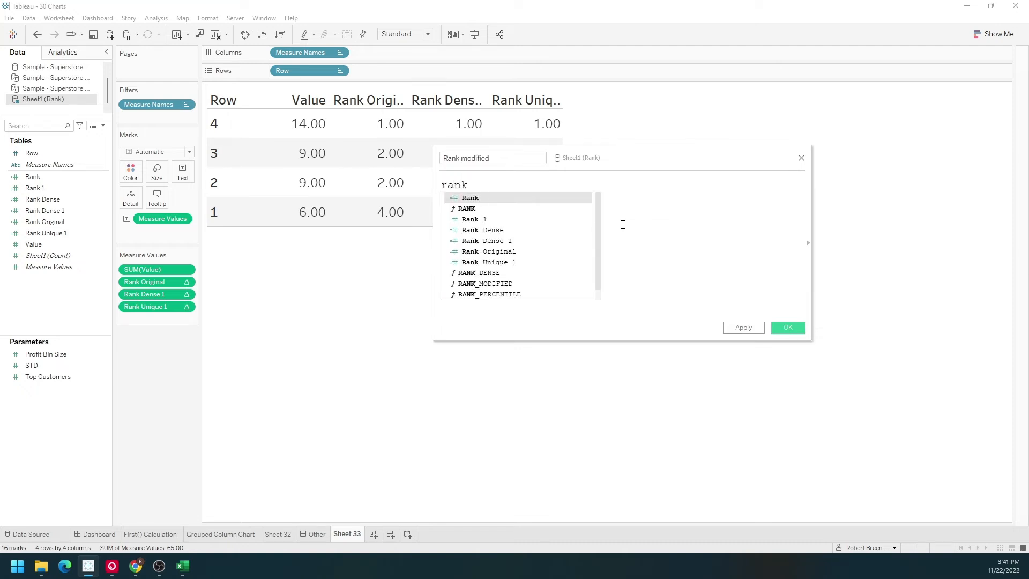
type("_mio")
key("BackSpace")
key("BackSpace")
key("BackSpace")
type("mod")
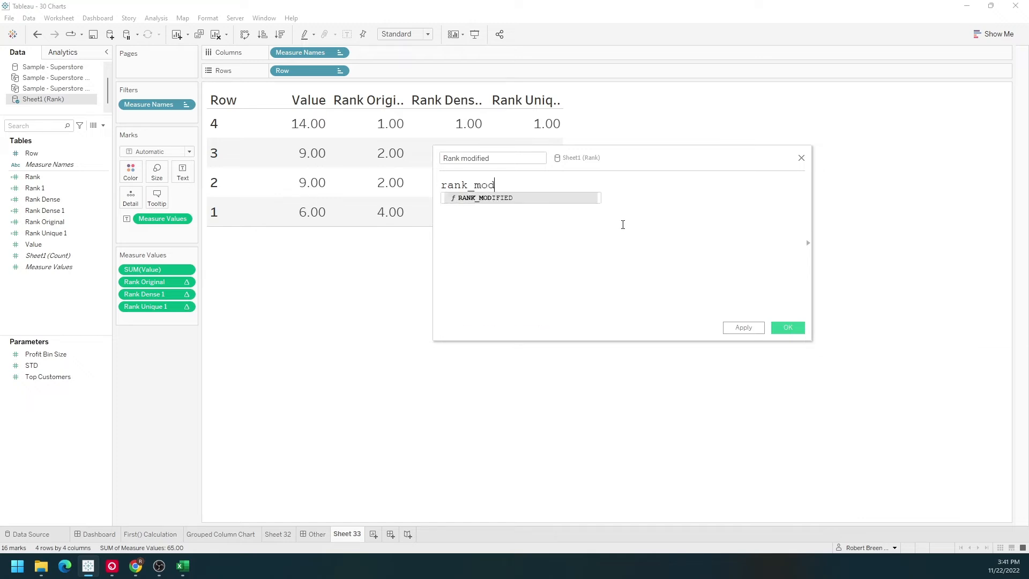
key("Return")
left_click_drag(142, 269, 536, 189)
left_click(743, 331)
left_click(784, 329)
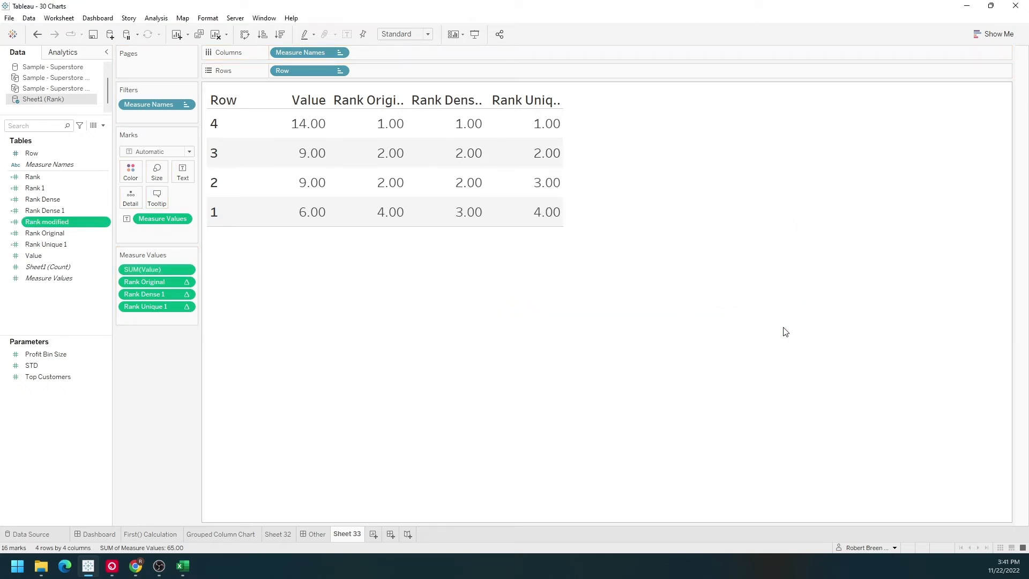
left_click_drag(85, 259, 160, 319)
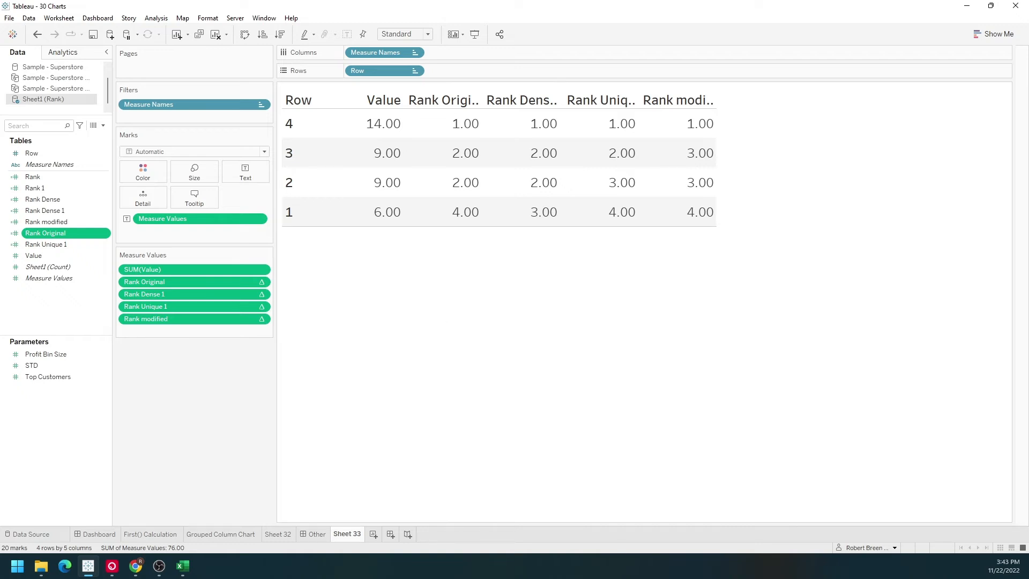
Change the Rank modified formula to RANK_MODIFIED(SUM([Value]), 'asc') and save it.
left_click(110, 221)
left_click(152, 273)
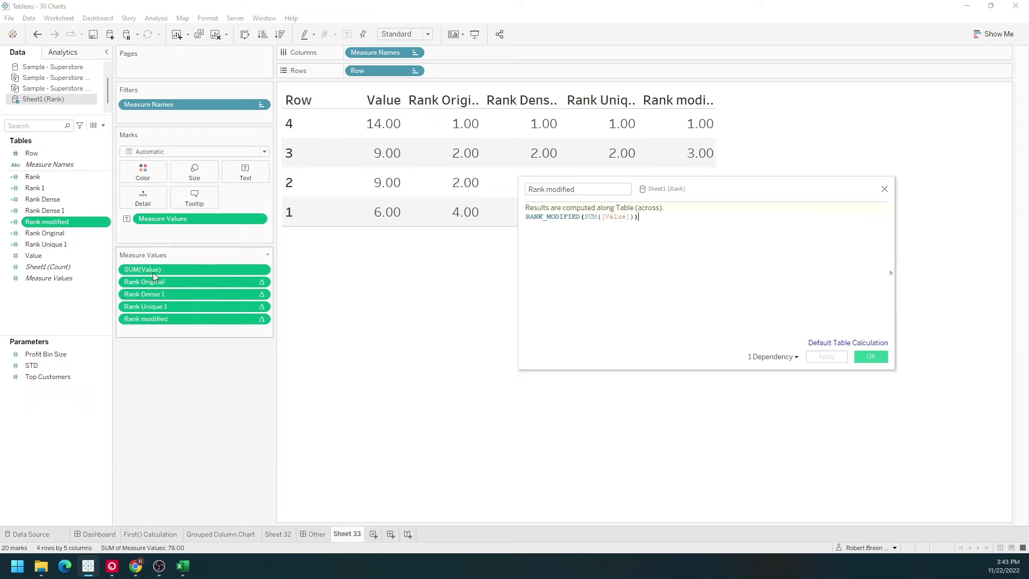
left_click(636, 217)
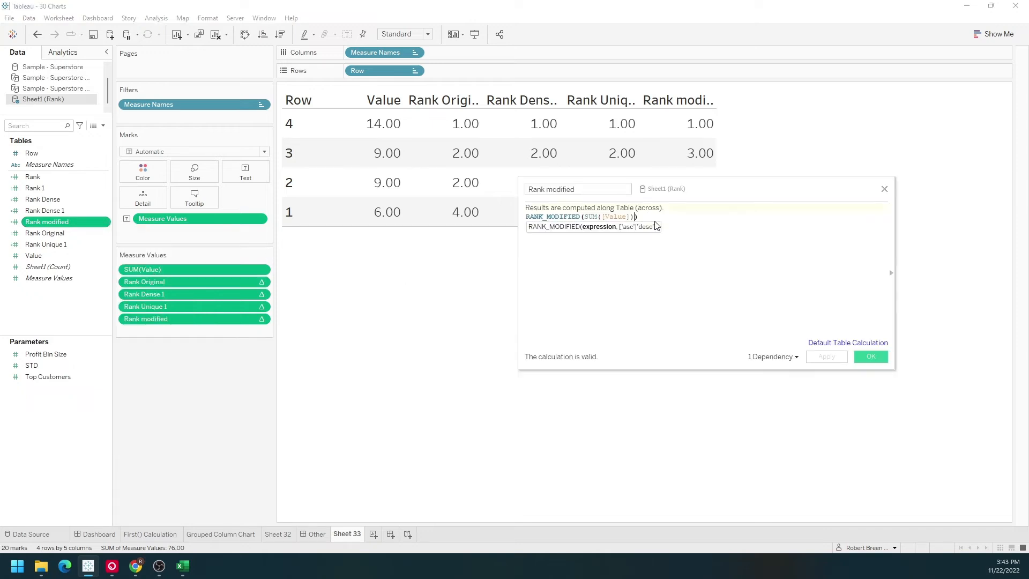
type(", 'asc")
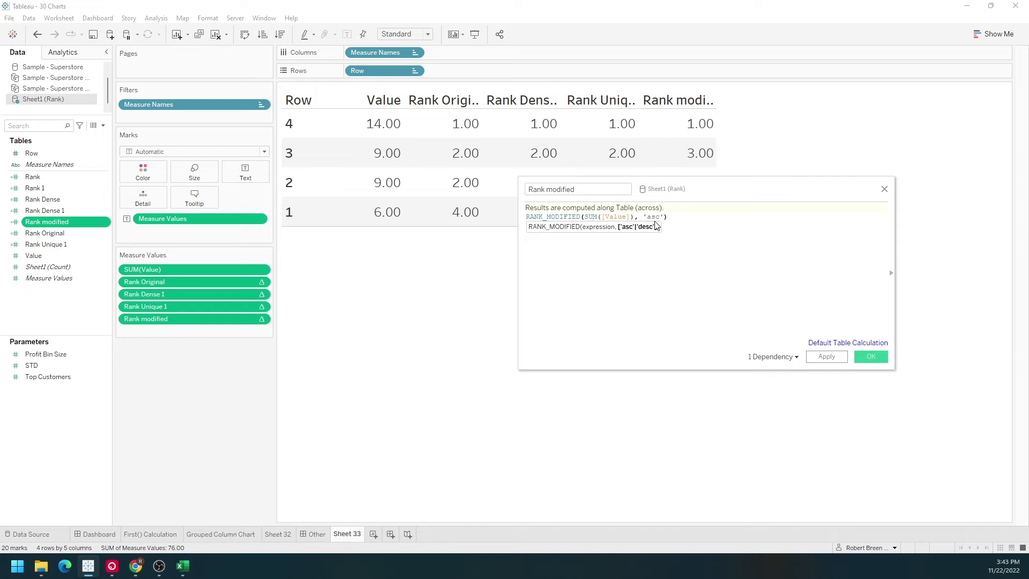
left_click(826, 357)
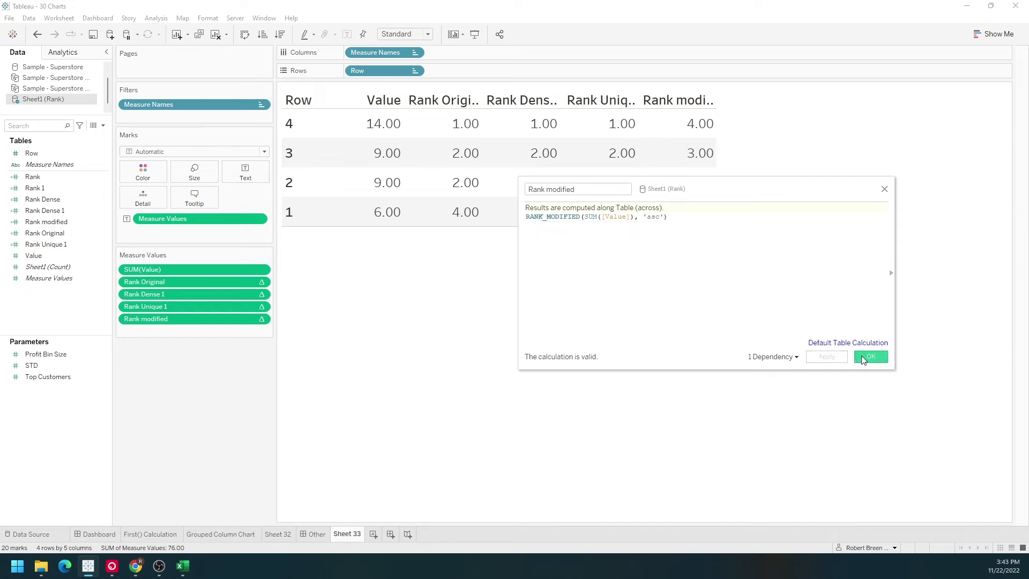
left_click(863, 358)
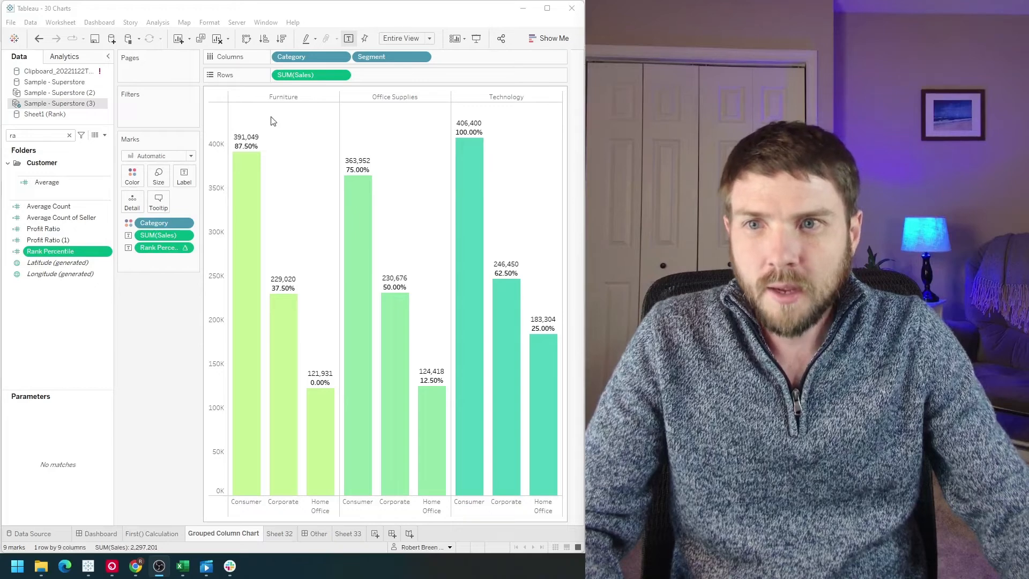
Create a calculated field named Rank Percentile 1 with RANK_PERCENTILE(SUM([Sales])) and save it.
mouse_move(481, 234)
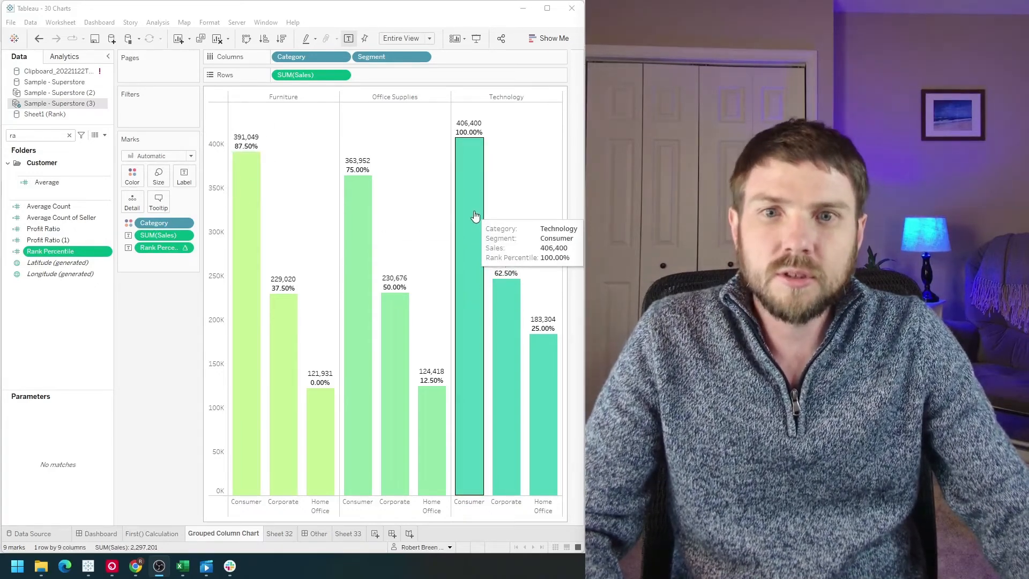
mouse_move(239, 199)
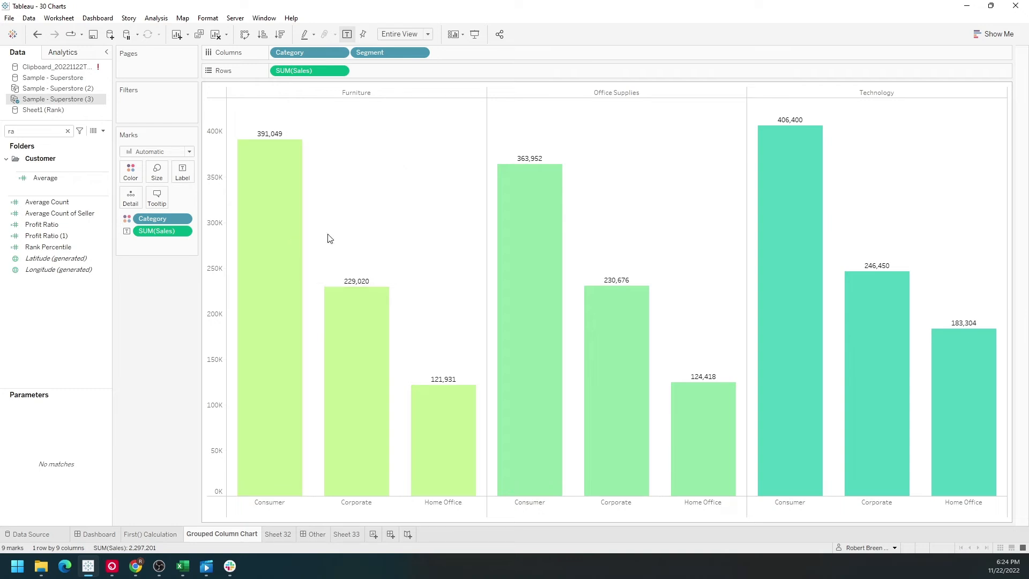
left_click(103, 131)
left_click(93, 139)
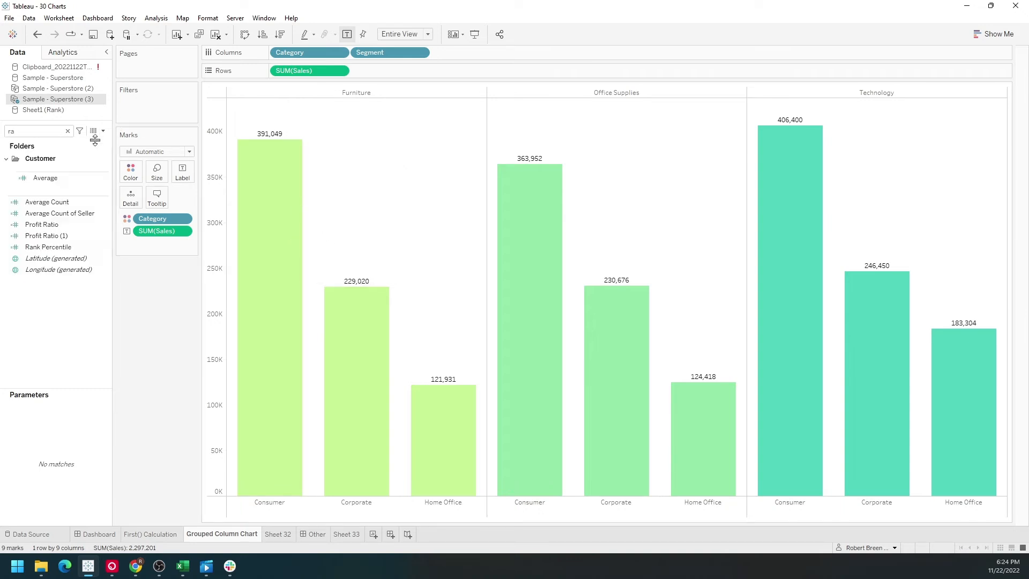
left_click_drag(397, 276, 506, 231)
type("R")
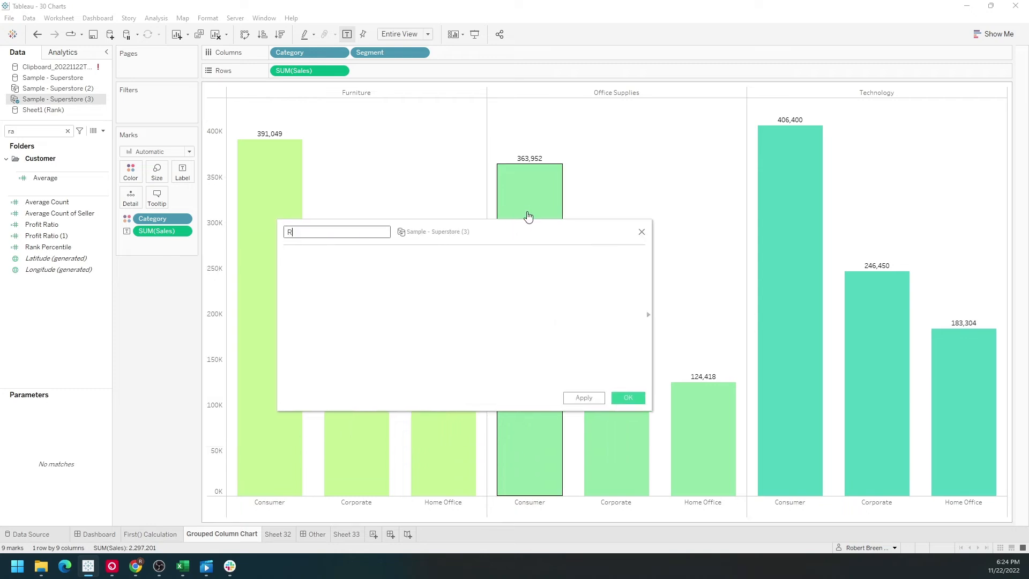
type("ank Percentile 1")
left_click(535, 295)
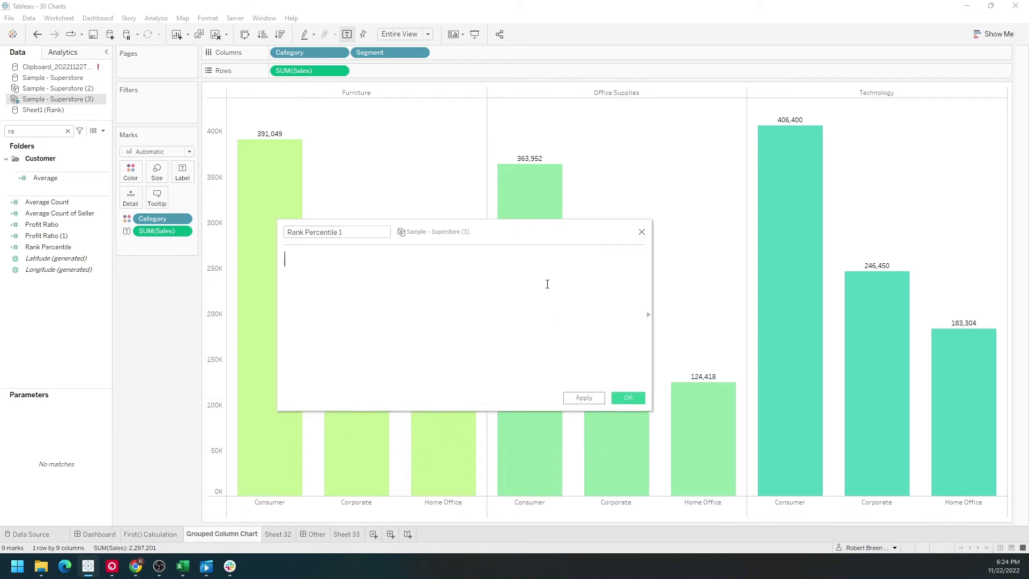
type("rank_per")
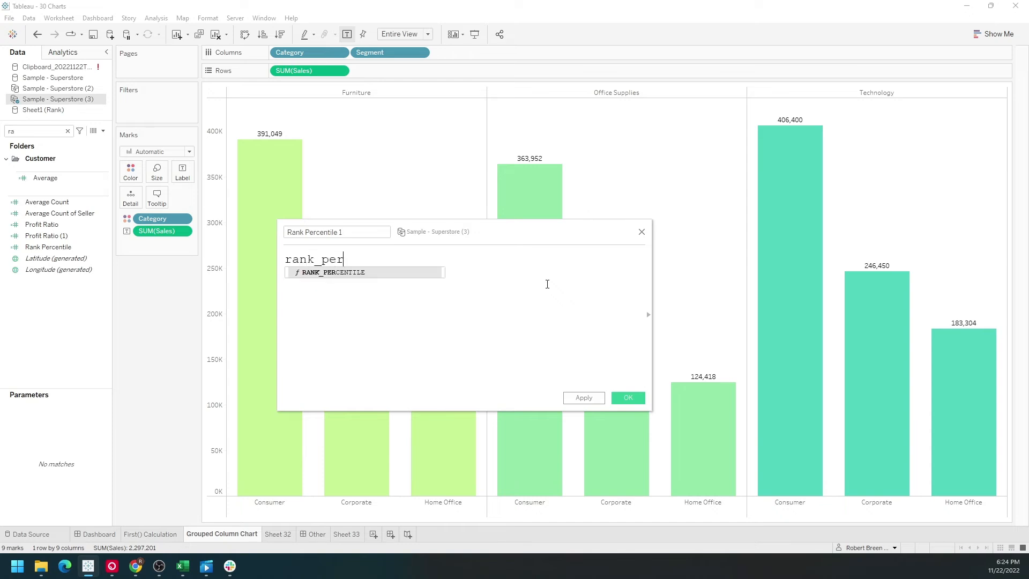
key("Return")
left_click_drag(157, 231, 404, 268)
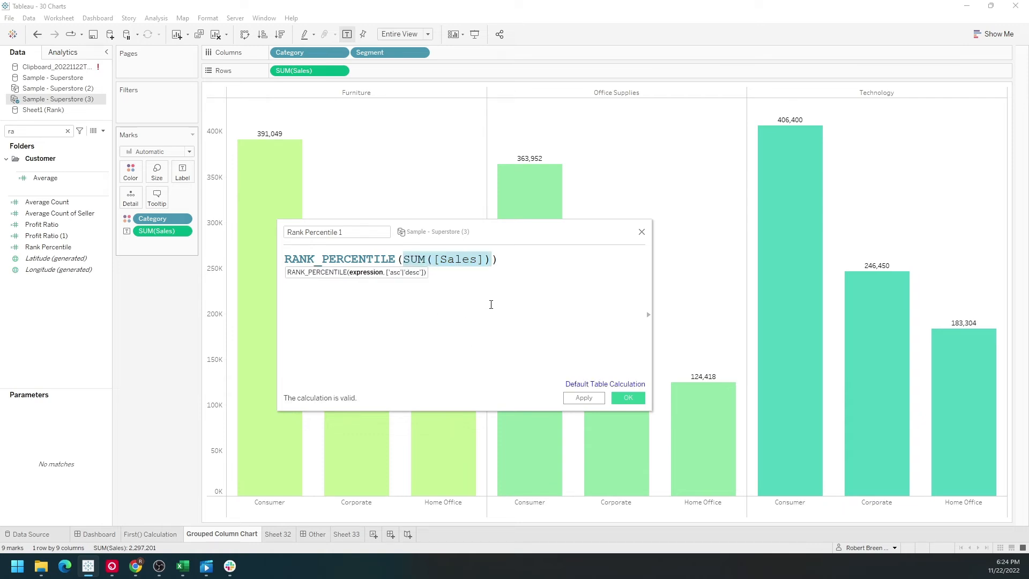
left_click(628, 397)
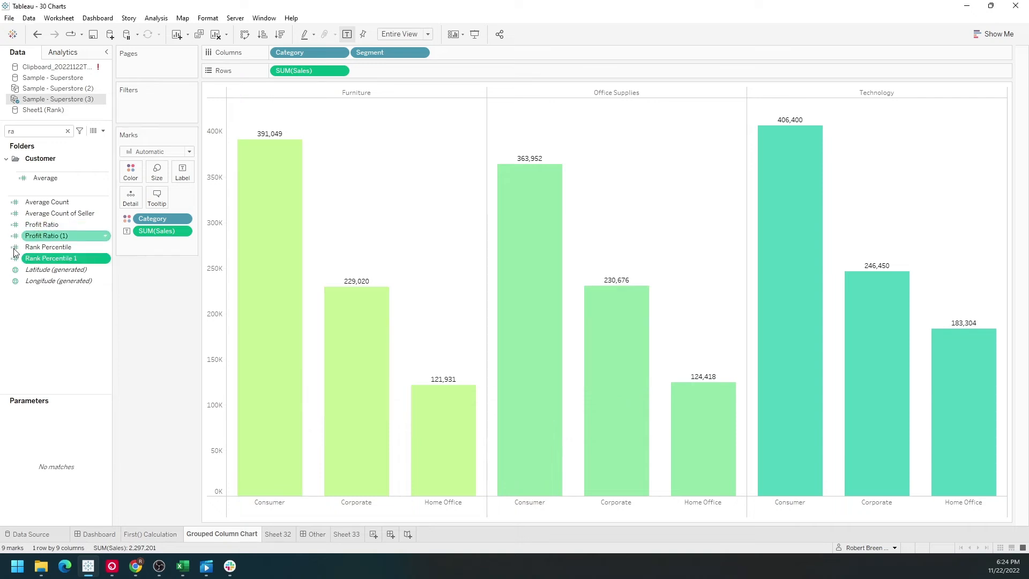
Add Rank Percentile 1 to the bar labels and format its numbers as Percentage.
left_click_drag(38, 258, 182, 173)
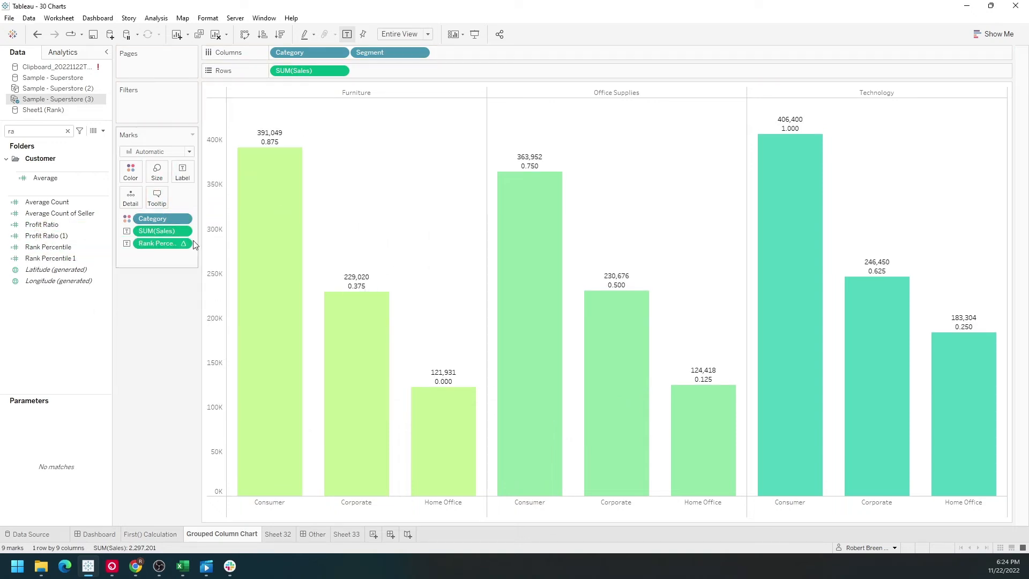
right_click(137, 245)
left_click(181, 289)
left_click(100, 151)
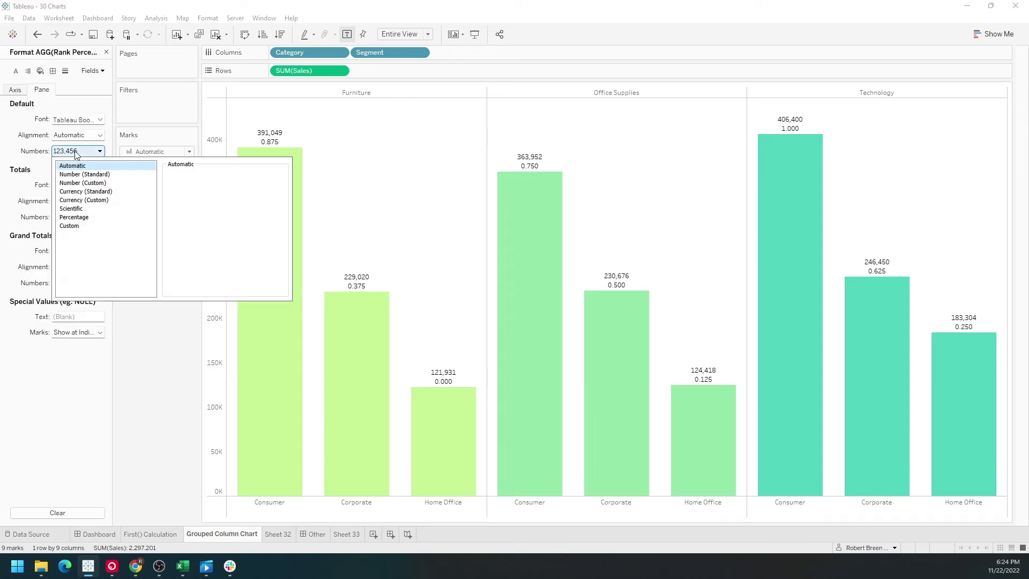
left_click(96, 217)
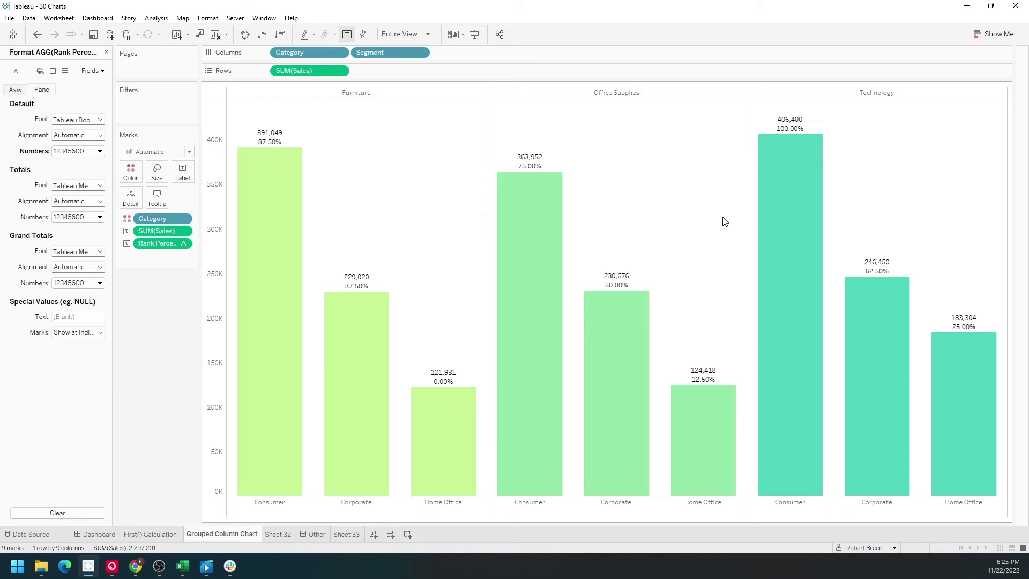
Compute the Rank Percentile 1 label along Category only as a specific dimension, and place Segment before Category in the columns.
left_click(183, 245)
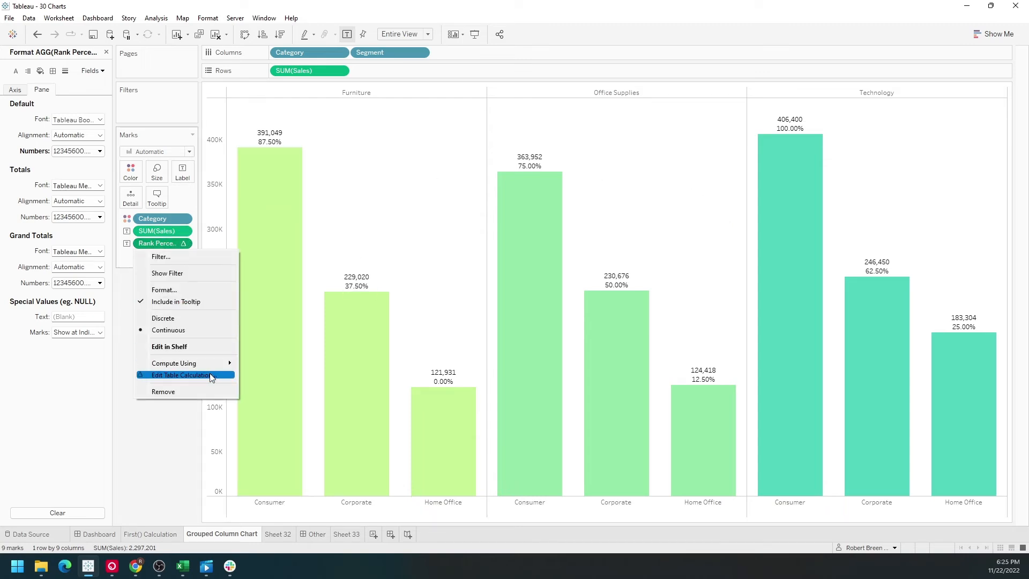
left_click(212, 377)
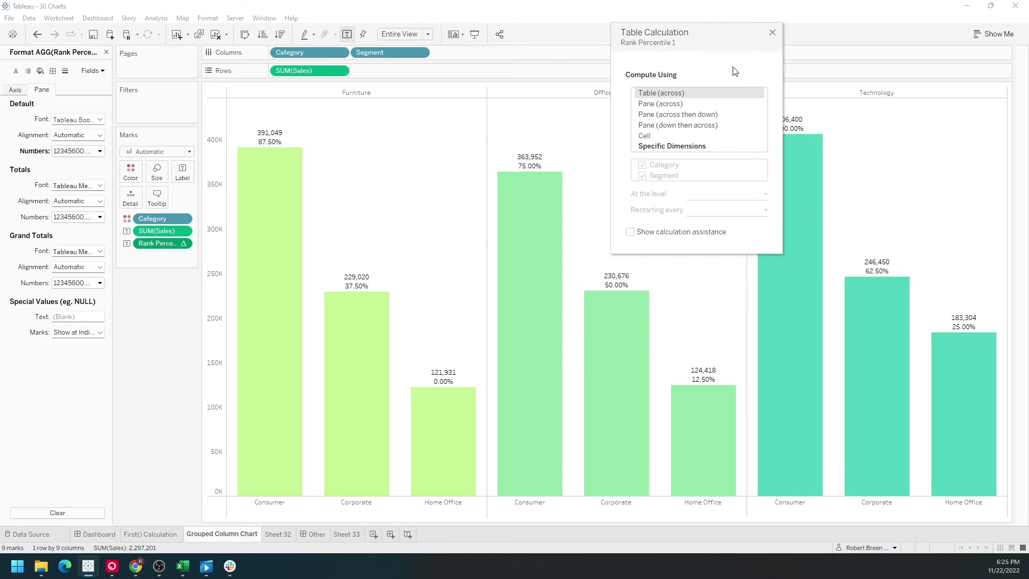
left_click_drag(717, 38, 942, 73)
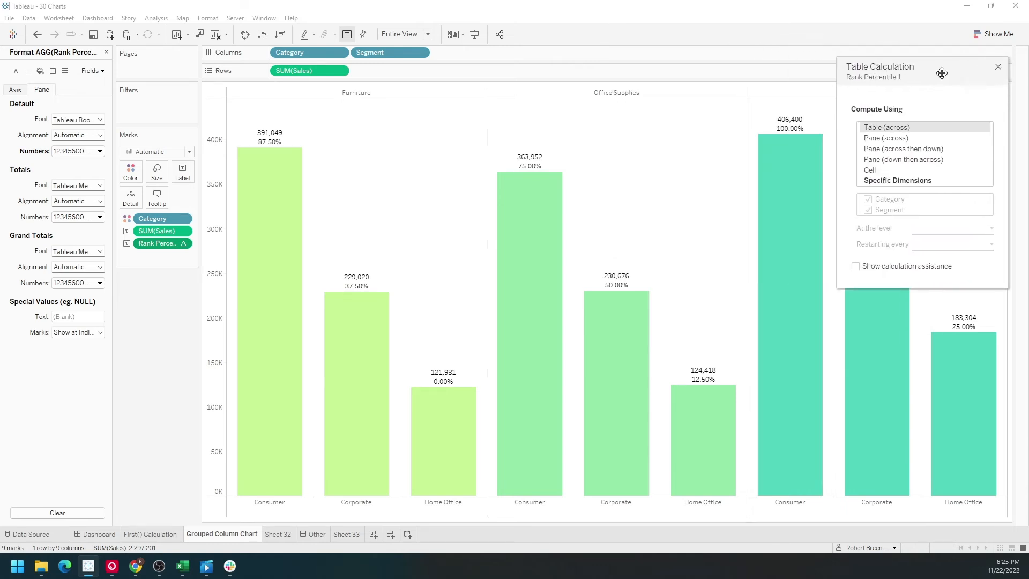
left_click(893, 181)
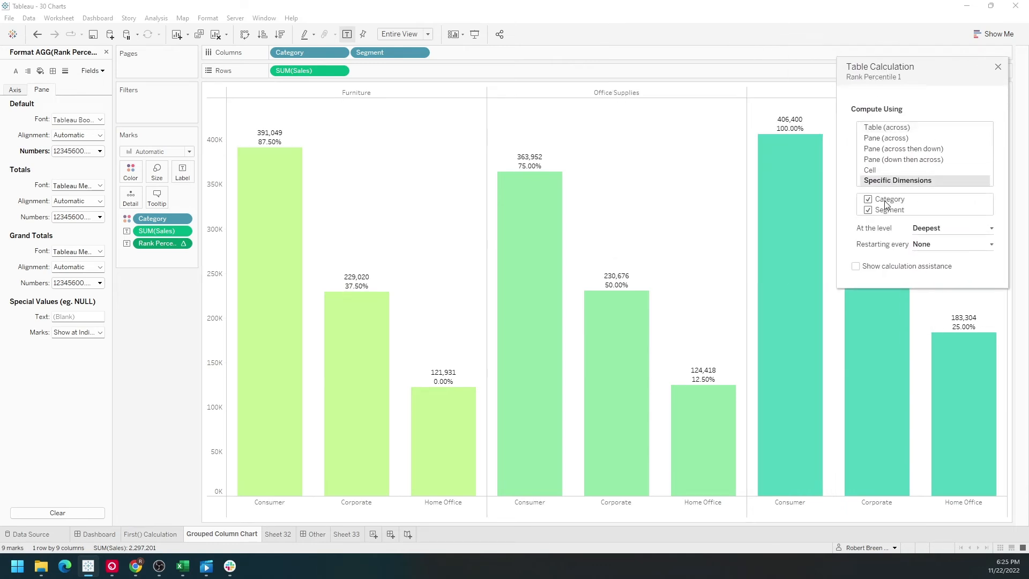
left_click(914, 210)
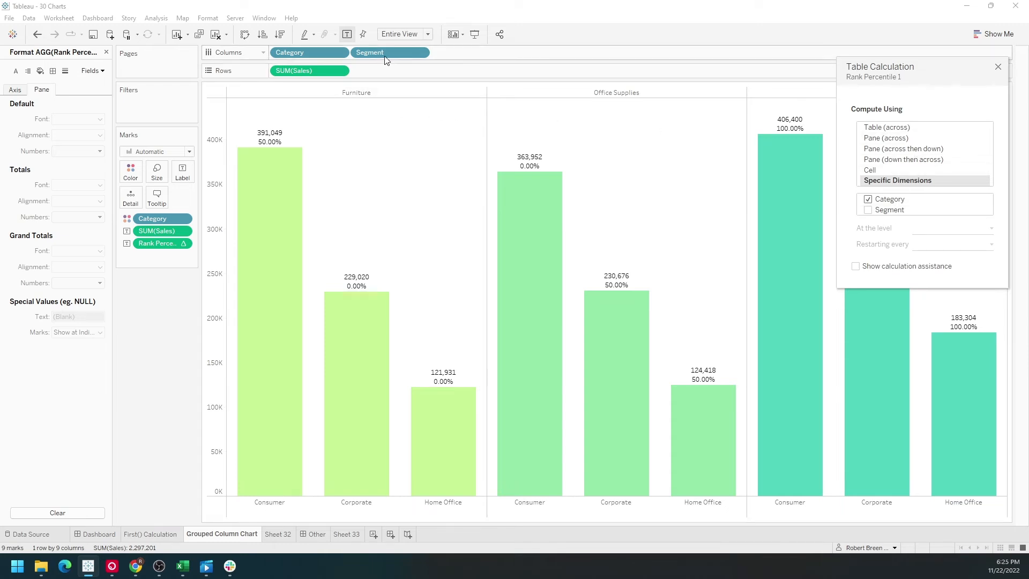
left_click_drag(386, 57, 282, 56)
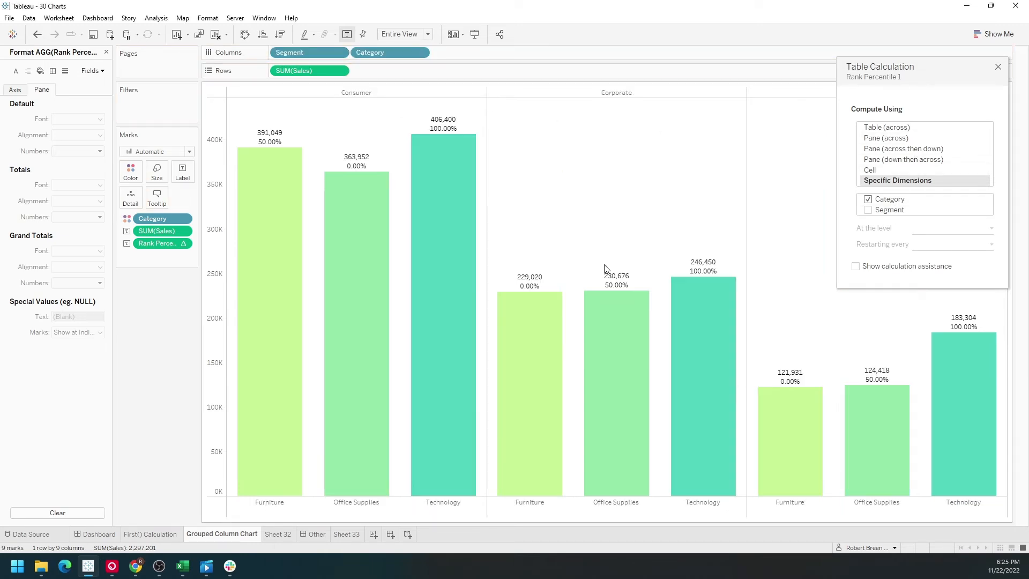
mouse_move(460, 171)
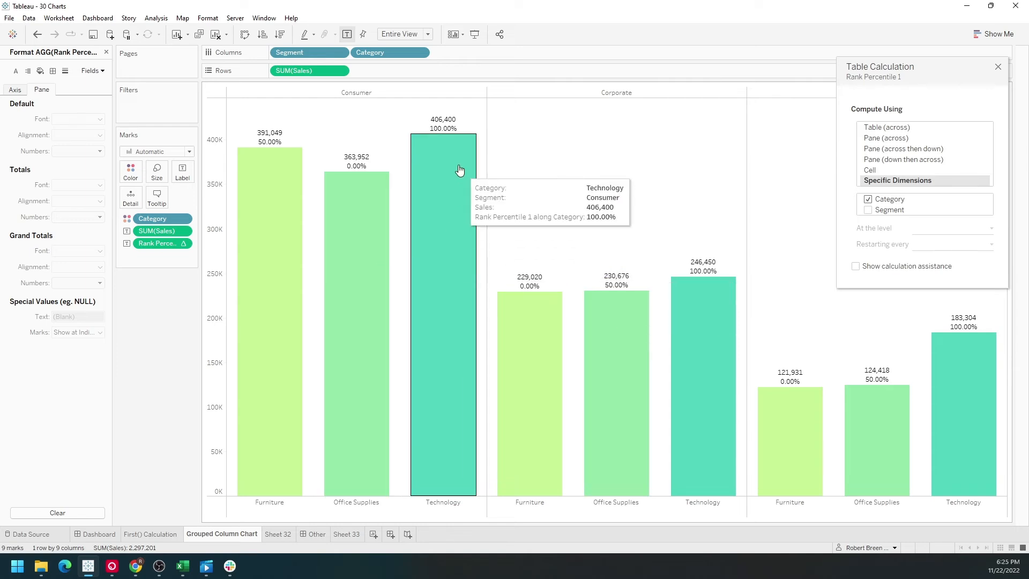
mouse_move(301, 187)
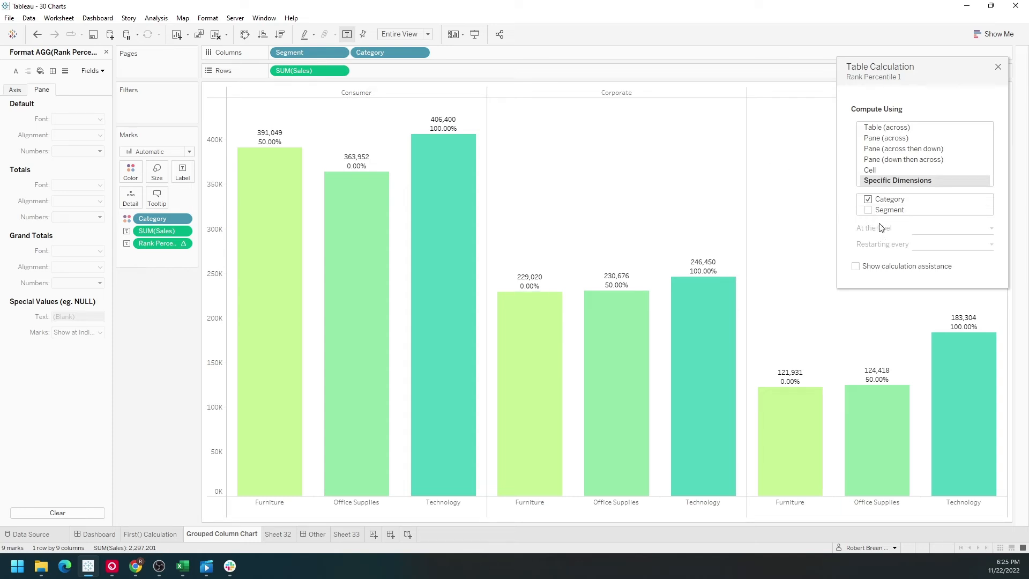
Compute Rank Percentile 1 along Segment only, with Category before Segment in the columns, and inspect the Furniture bars.
left_click(868, 209)
left_click(868, 199)
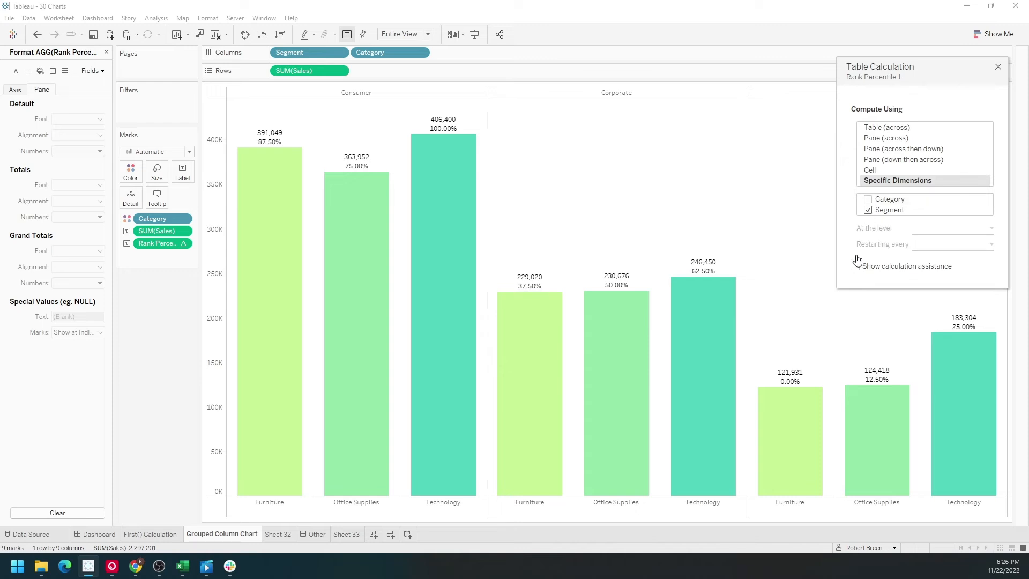
left_click_drag(327, 52, 459, 53)
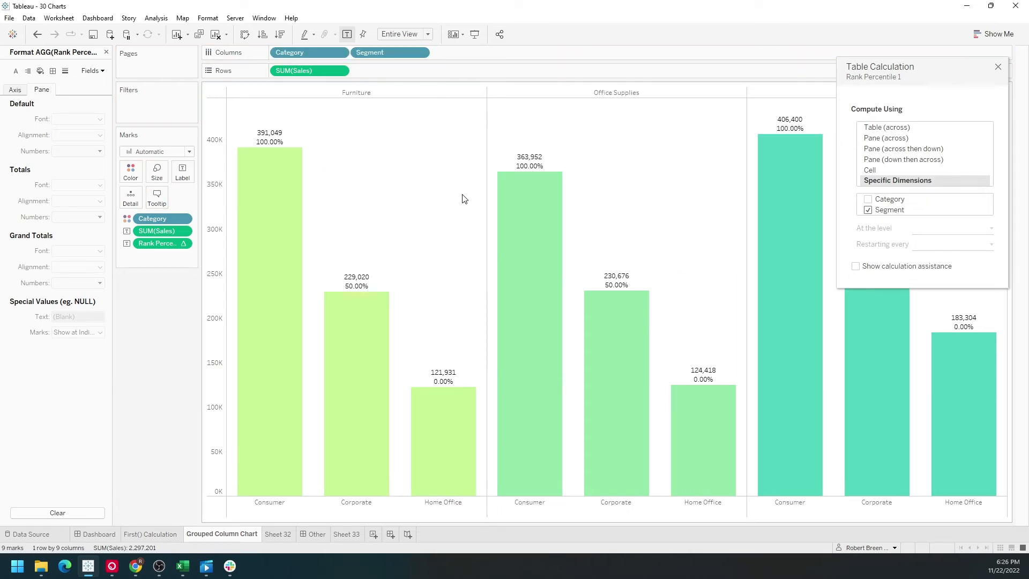
left_click(358, 93)
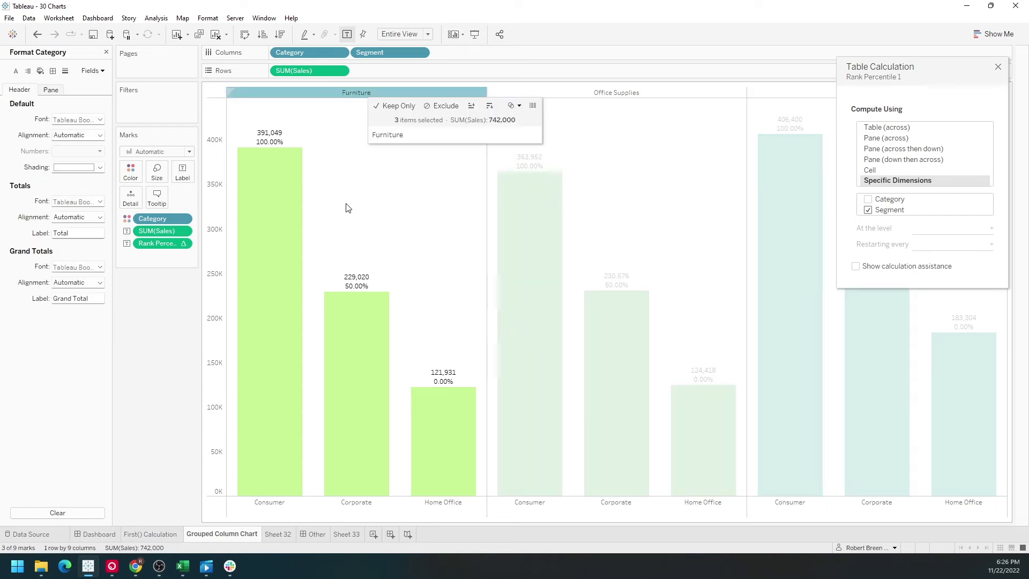
mouse_move(263, 181)
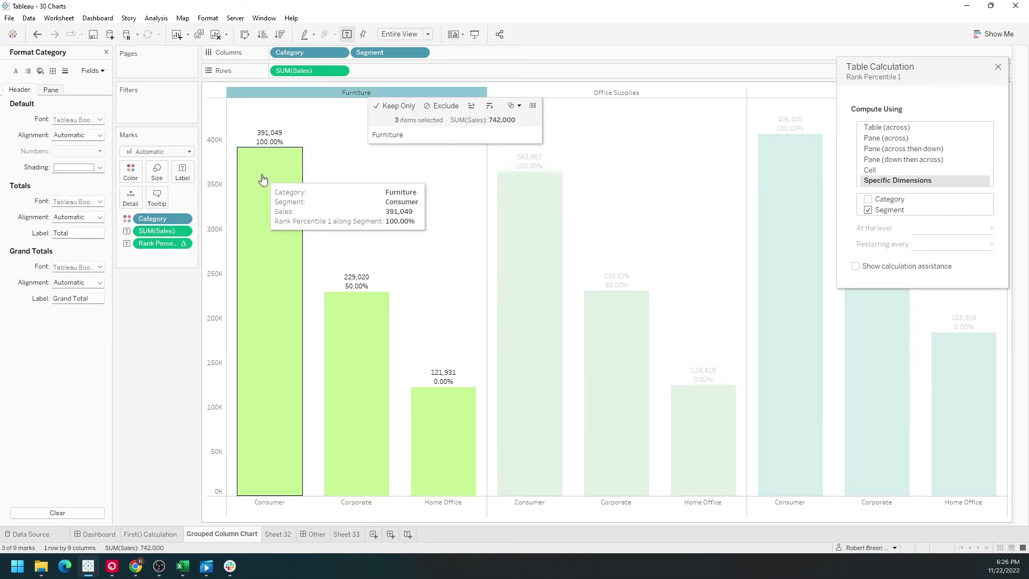
mouse_move(456, 393)
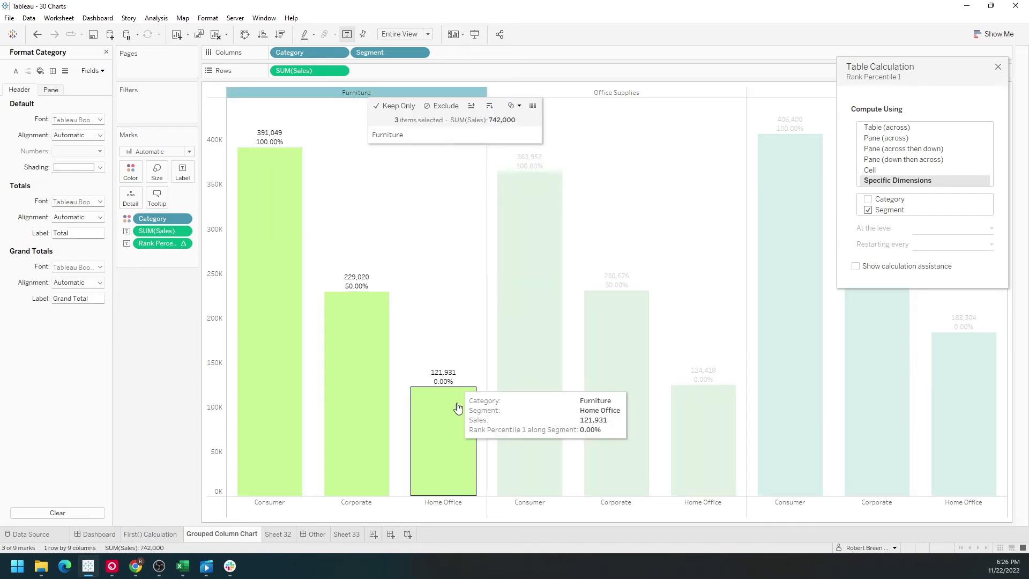
left_click(407, 156)
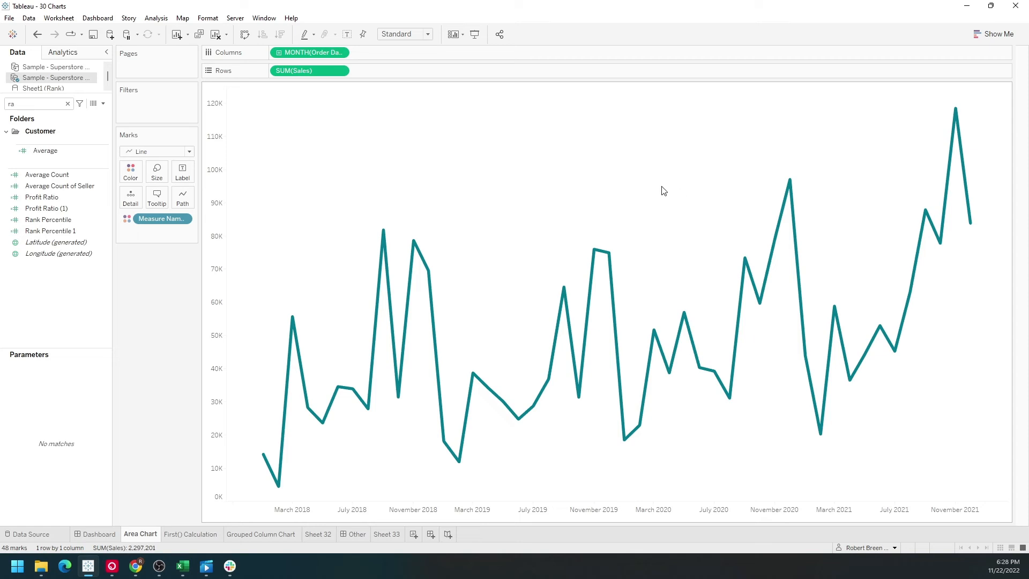
Start a new calculated field on the Area Chart sheet and name it Running Total1.
left_click(103, 104)
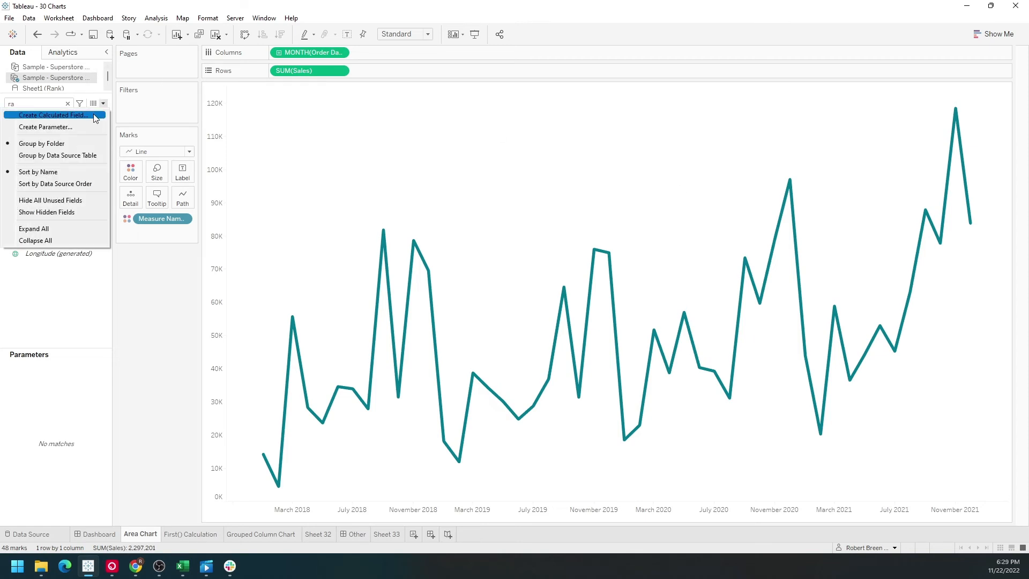
left_click(95, 116)
type("Ru")
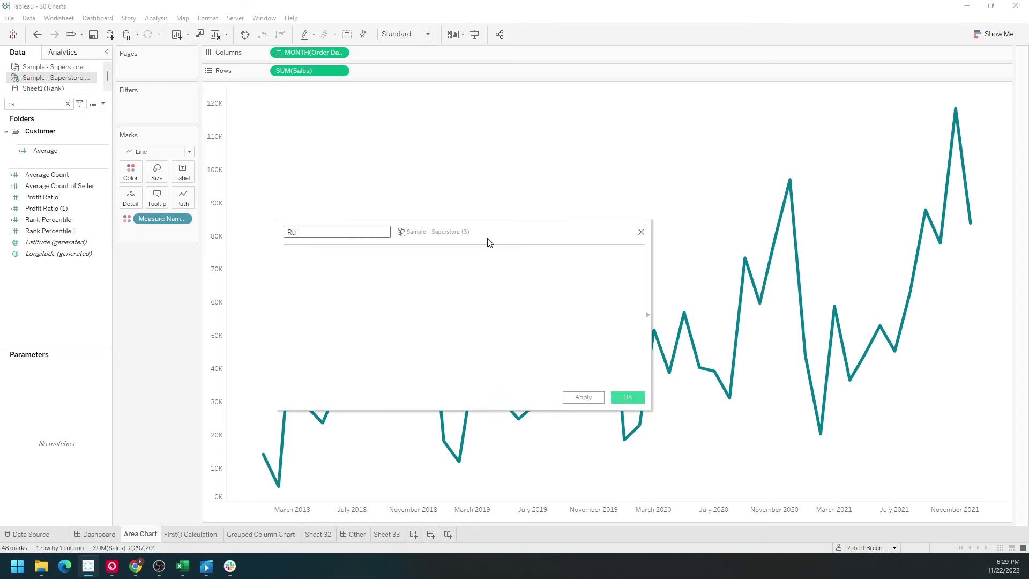
type("nning Total")
key("Tab")
left_click(374, 231)
type("1")
Enter RUNNING_SUM(SUM([Sales])) as the Running Total1 formula and save the field.
left_click(371, 275)
key("BackSpace")
type("running")
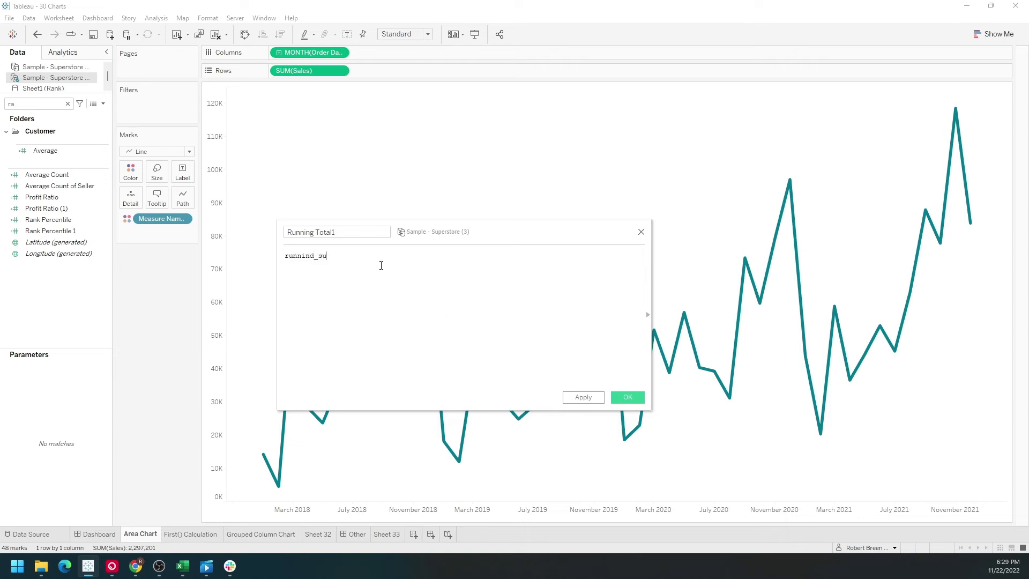
type("_")
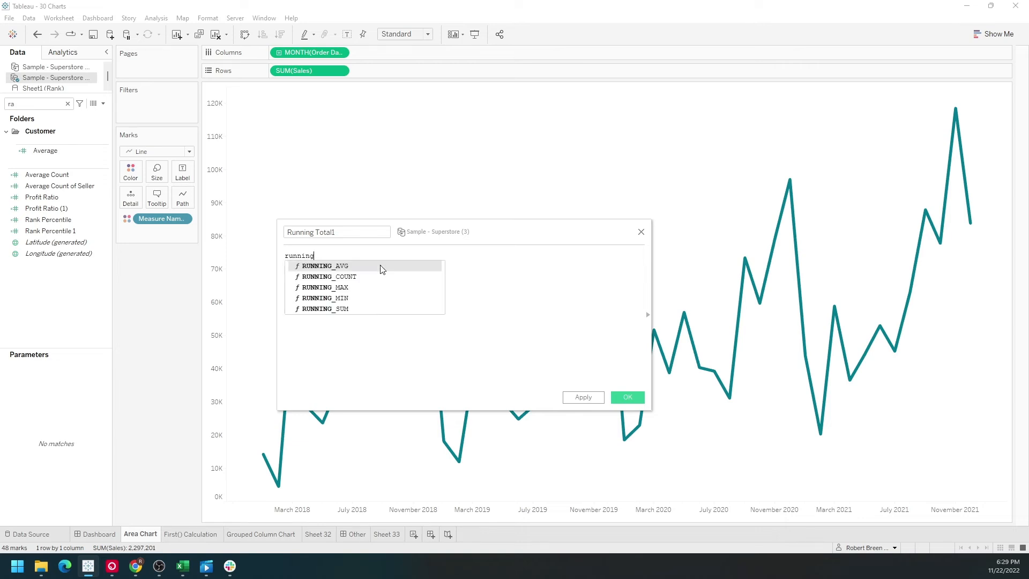
type("s")
left_click(381, 267)
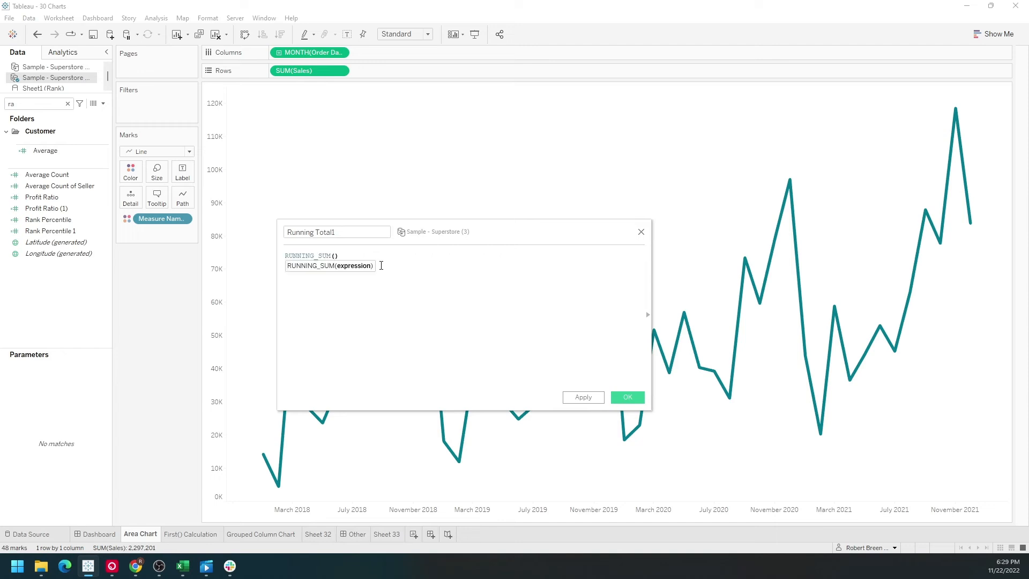
left_click_drag(303, 70, 343, 282)
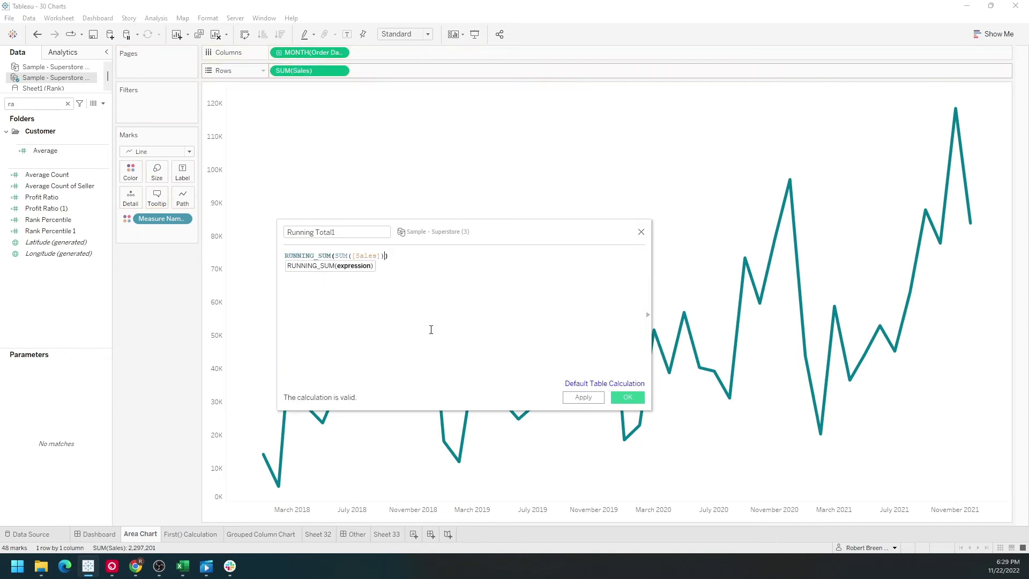
left_click(576, 397)
left_click(626, 398)
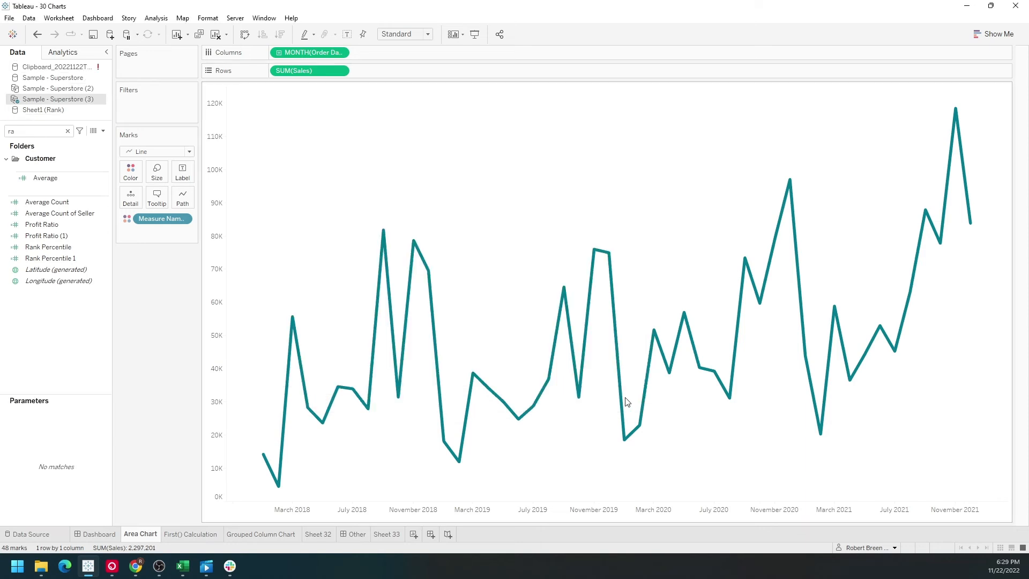
Search the data fields for "run" and add Running Total1 to the rows after SUM(Sales).
left_click(49, 132)
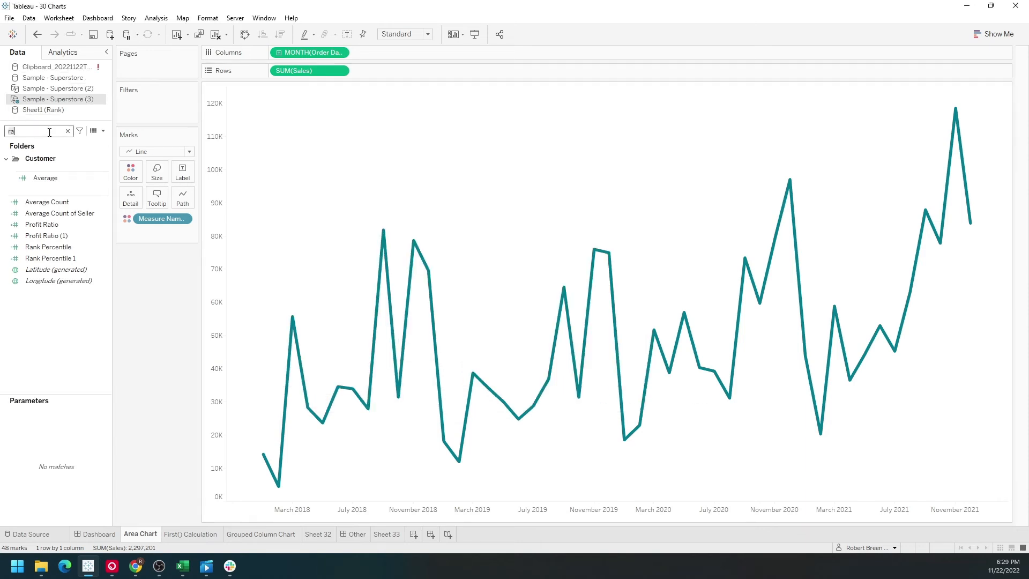
type("run")
left_click_drag(47, 166, 411, 67)
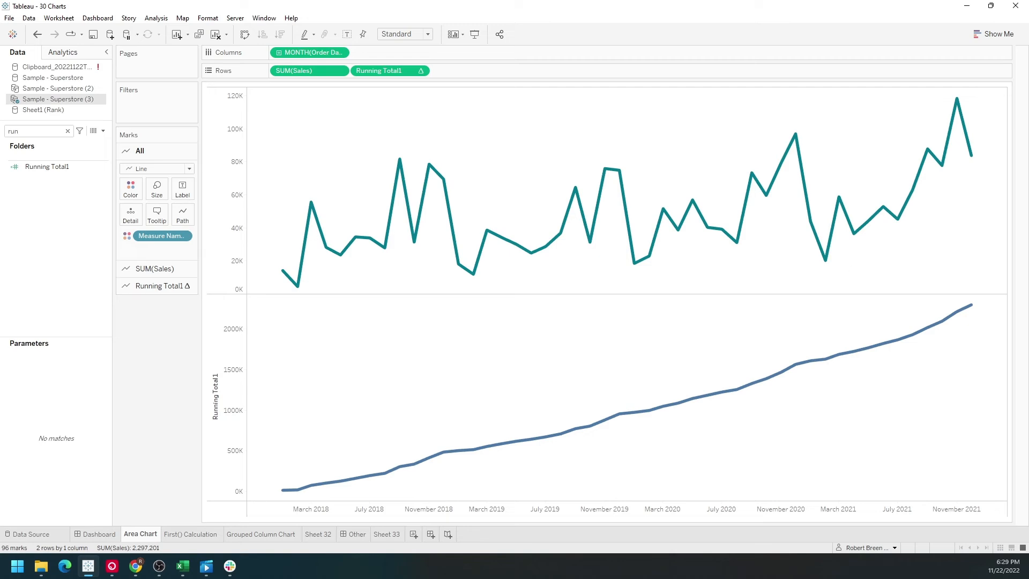
Search the data fields for "reg" and add Region to the rows before SUM(Sales).
double_click(51, 132)
type("reg")
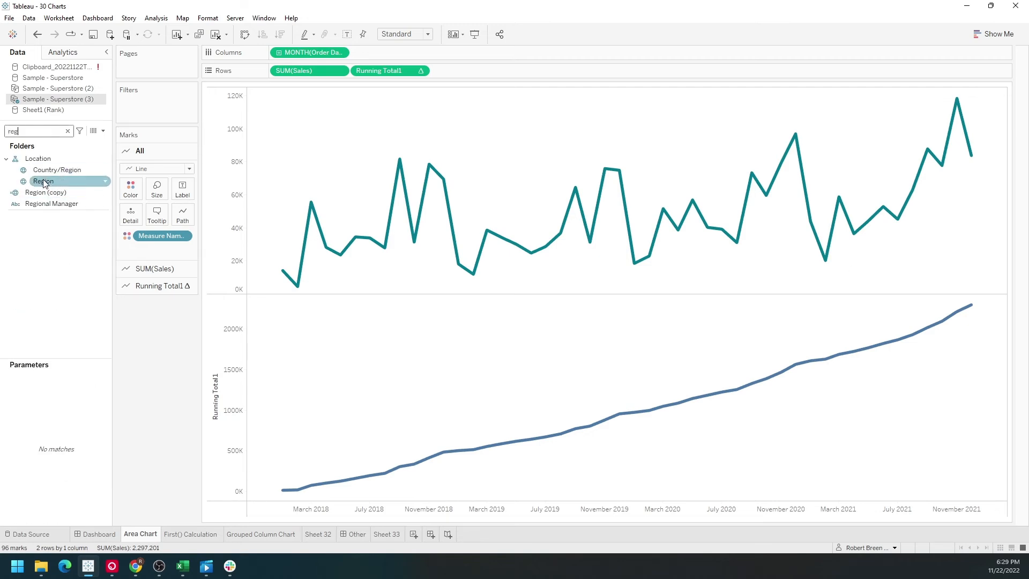
left_click_drag(43, 182, 277, 79)
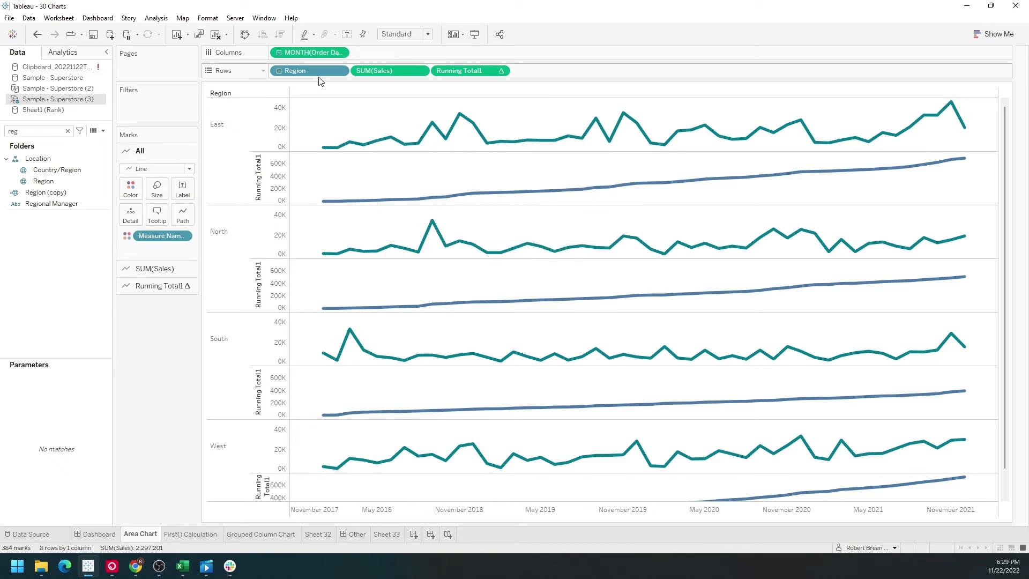
Compute Running Total1 along the specific dimensions Month of Order Date and Region, and inspect the December 2021 points for East and North.
left_click(498, 72)
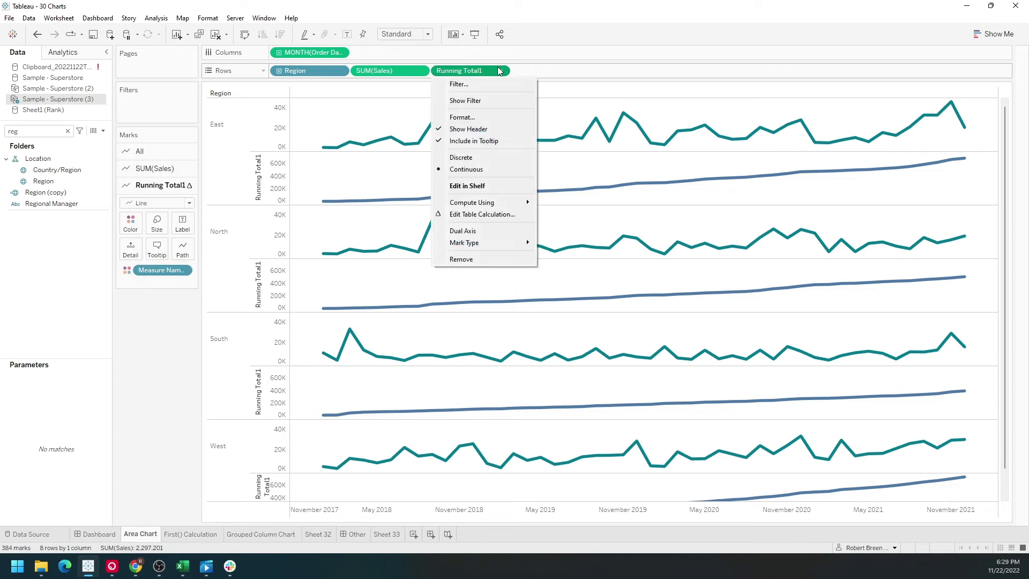
left_click(477, 214)
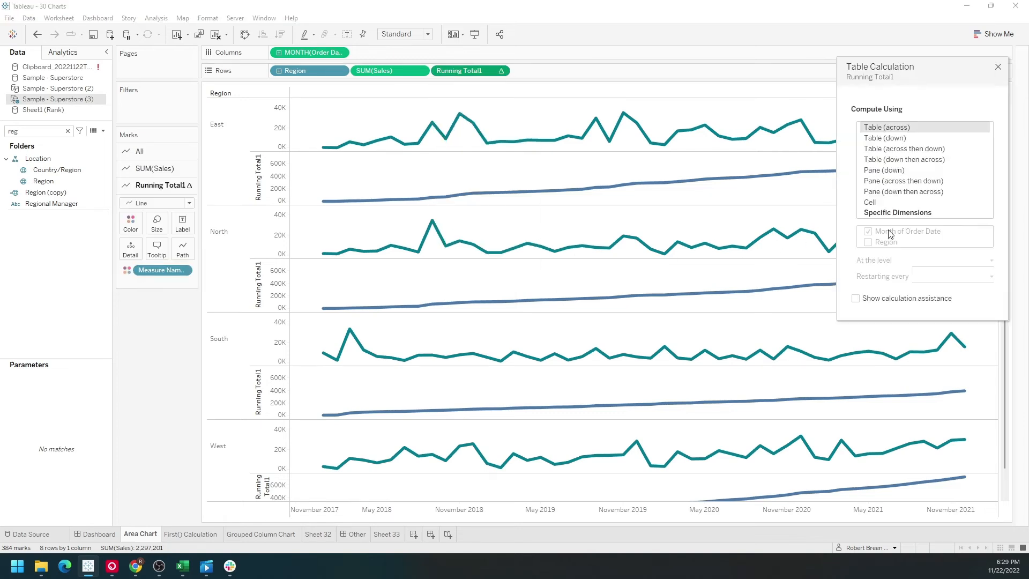
left_click(893, 212)
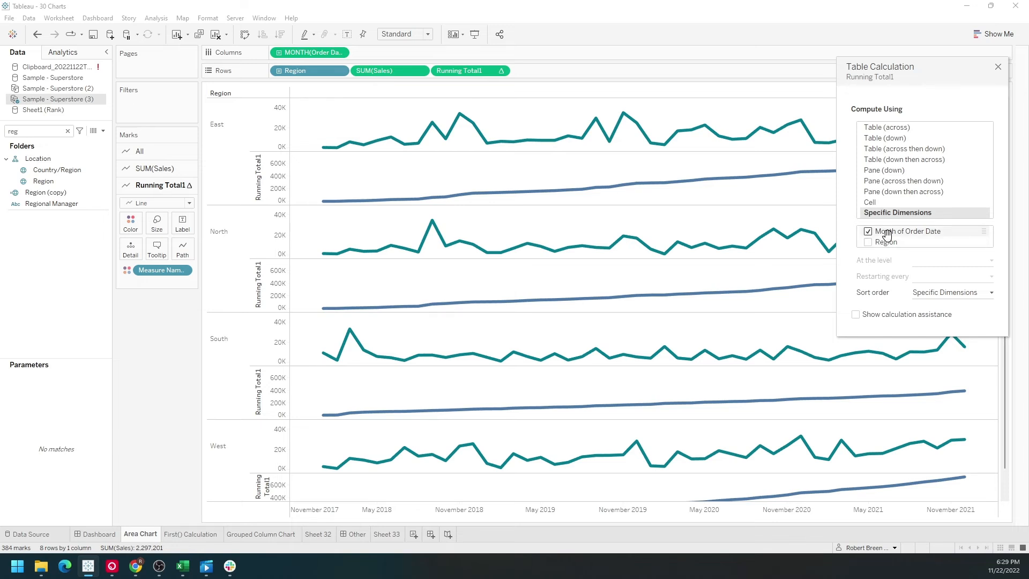
left_click(869, 242)
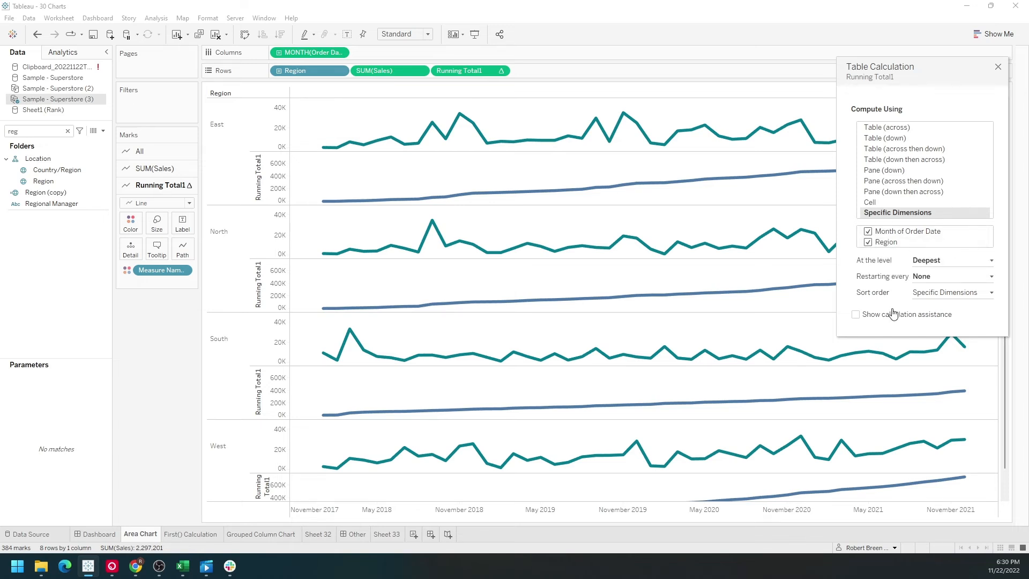
left_click_drag(922, 63, 965, 293)
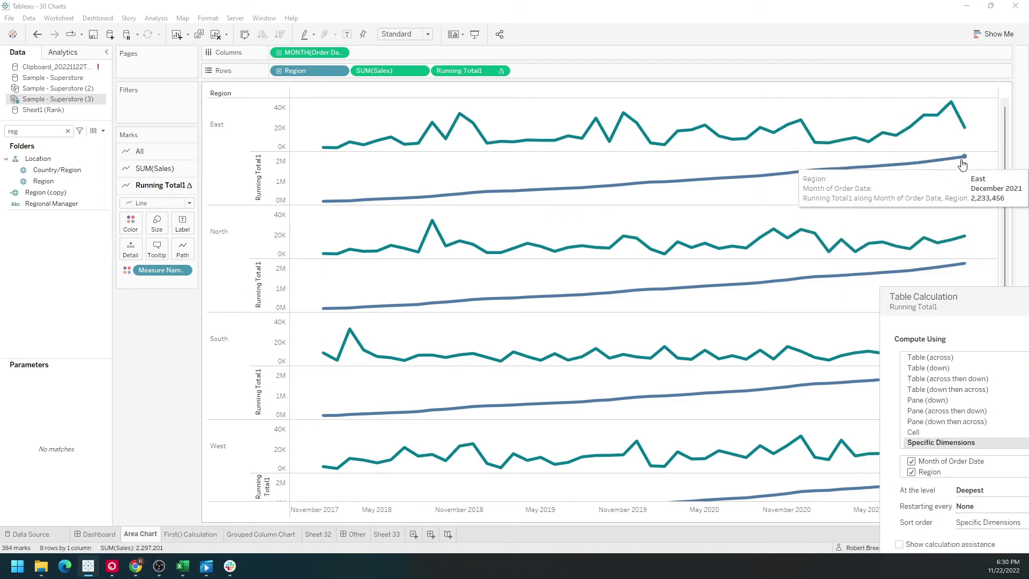
mouse_move(964, 273)
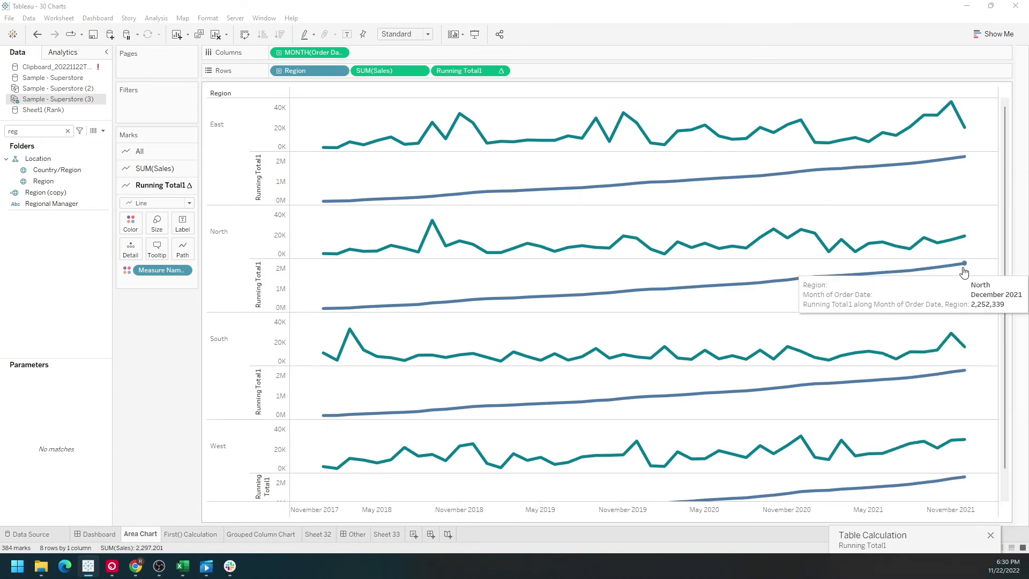
Exclude Region from the Running Total1 calculation so it computes along Month of Order Date only, and close the settings.
left_click(933, 531)
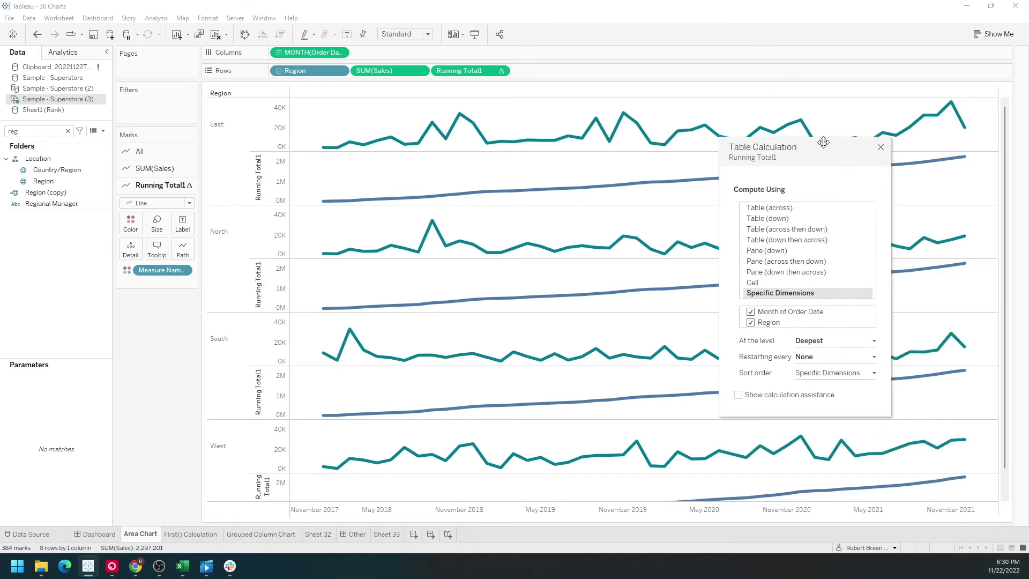
left_click(752, 301)
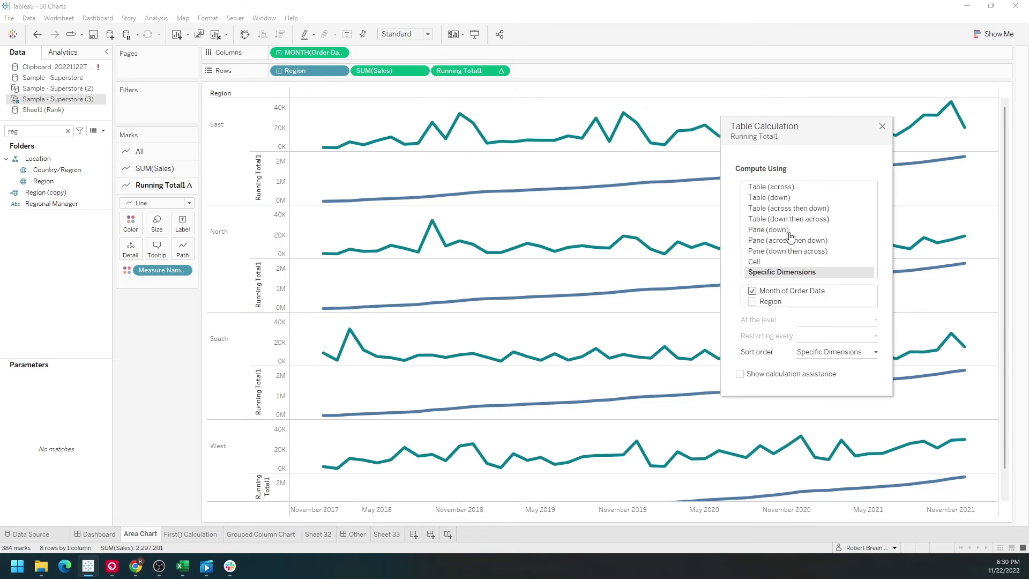
left_click(882, 126)
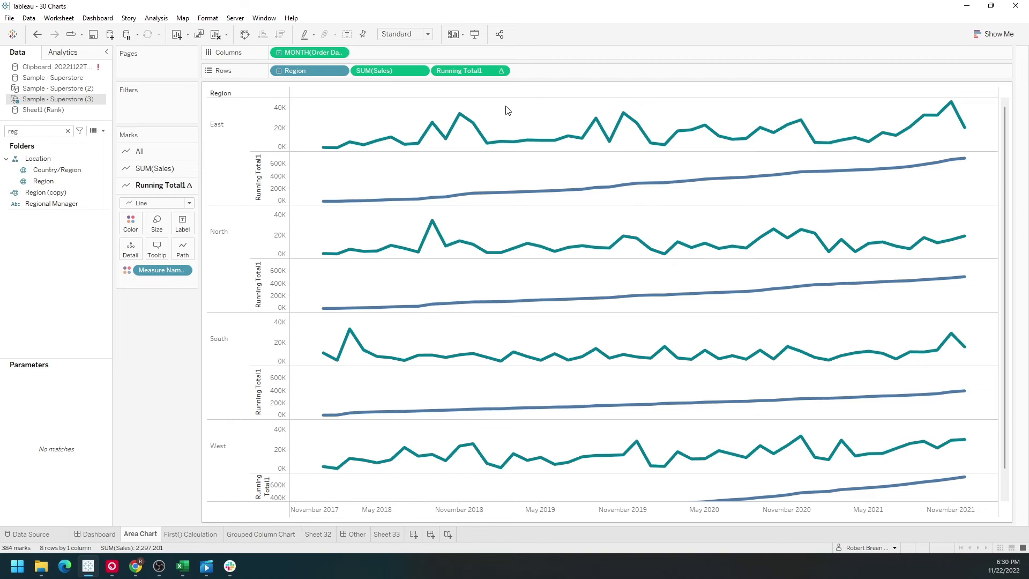
Put Running Total1 on a dual axis with SUM(Sales) and set its mark type to Area.
left_click(501, 72)
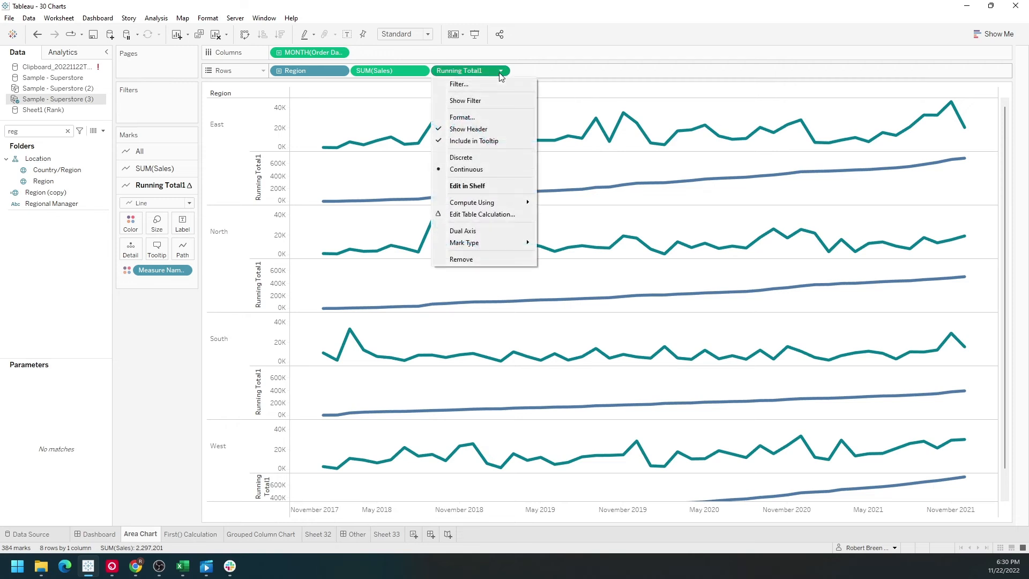
left_click(509, 230)
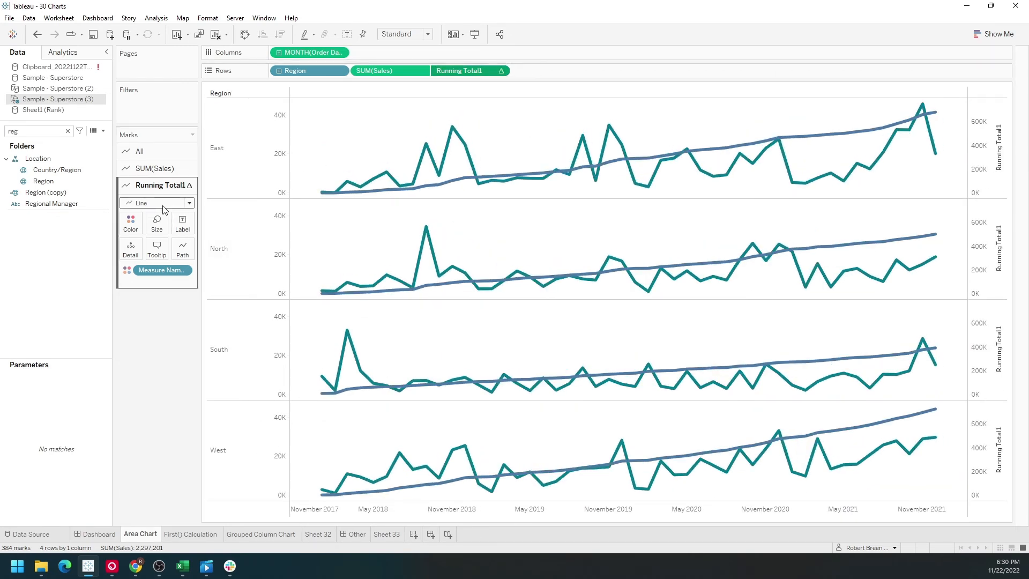
left_click(177, 203)
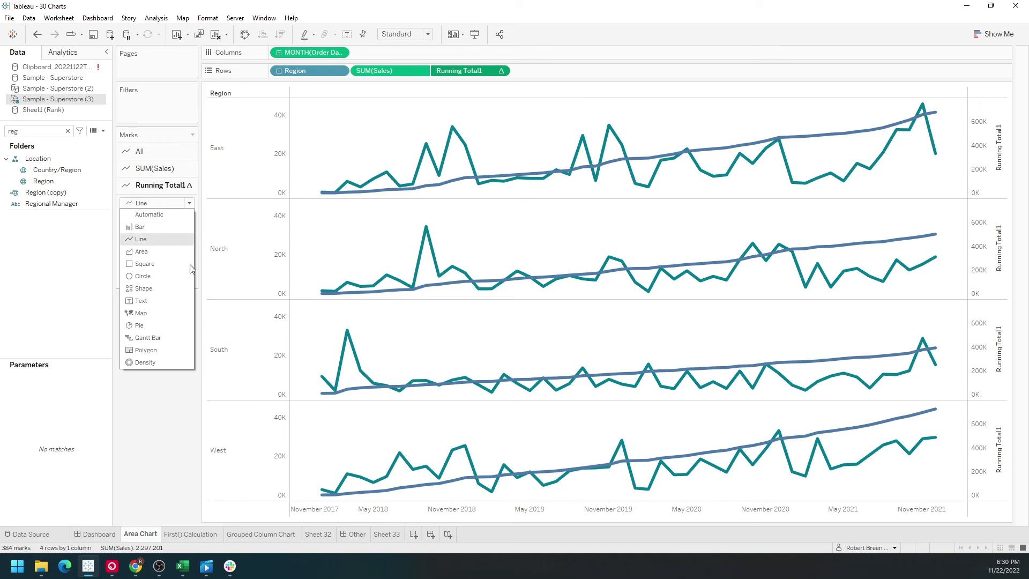
left_click(161, 252)
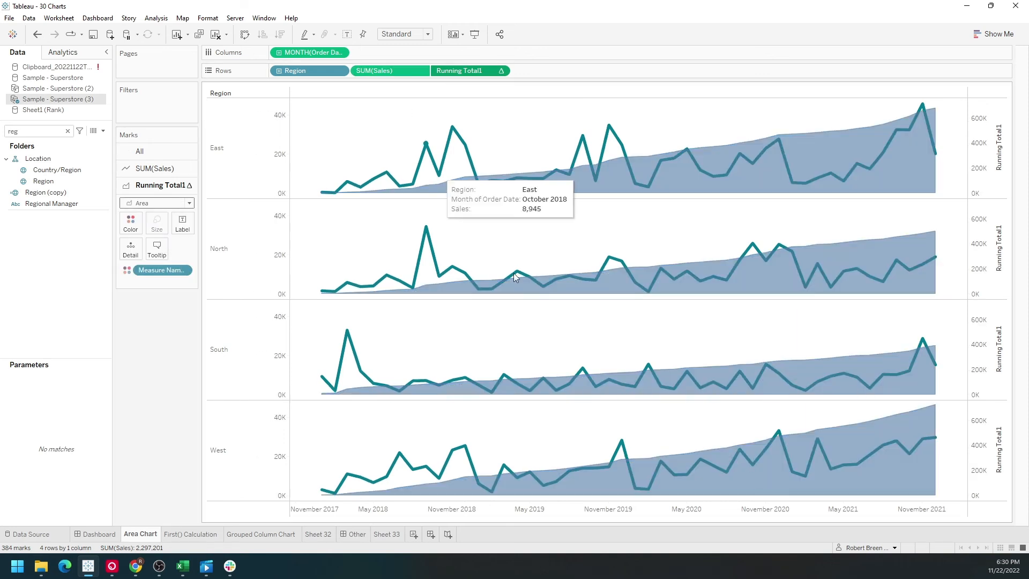
Find Running Total1 by searching for "run", change its formula to RUNNING_avg(SUM([Sales])) and save the field.
double_click(42, 132)
type("run")
right_click(107, 167)
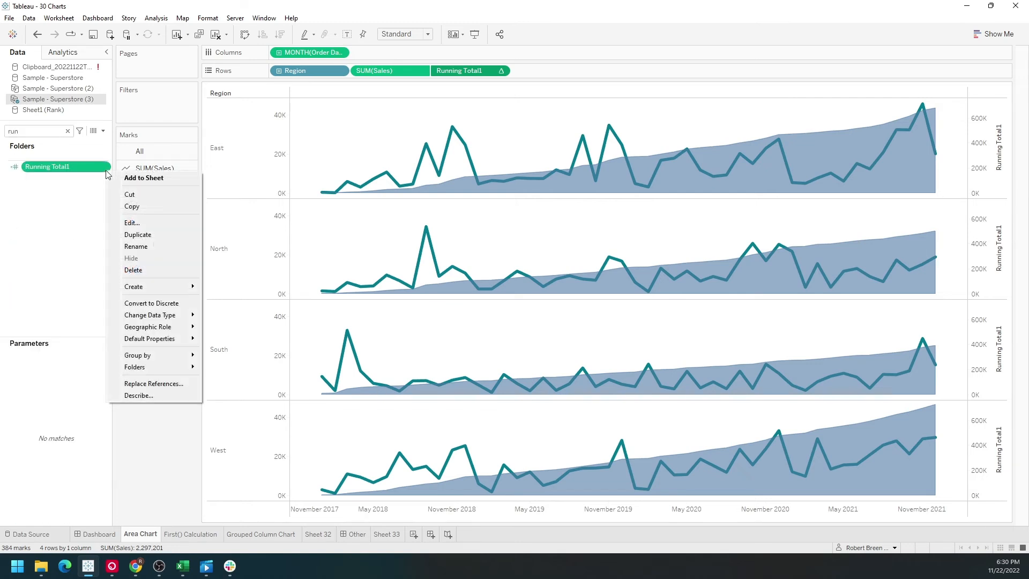
left_click(143, 220)
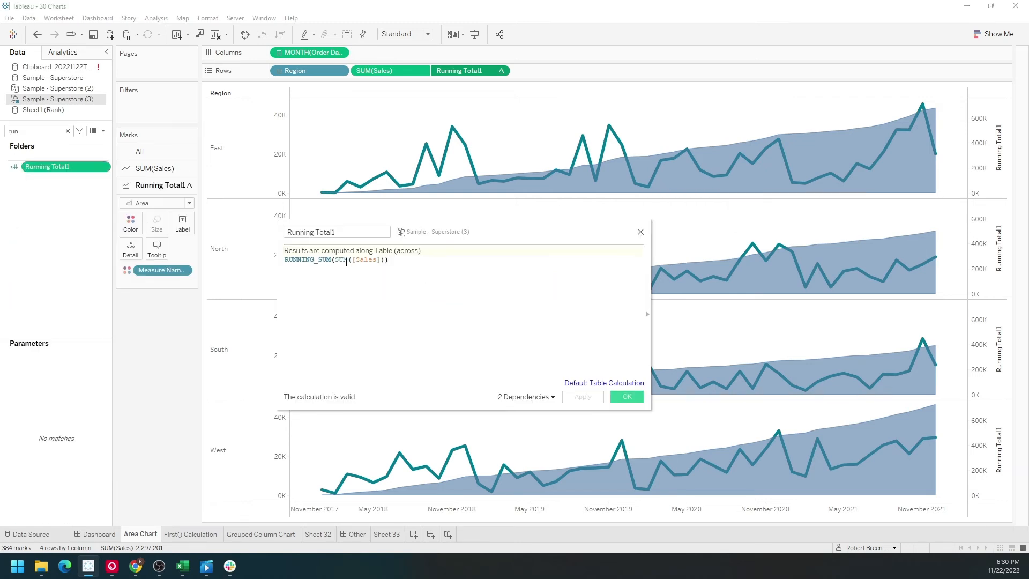
key("BackSpace")
key("BackSpace")
key("BackSpace")
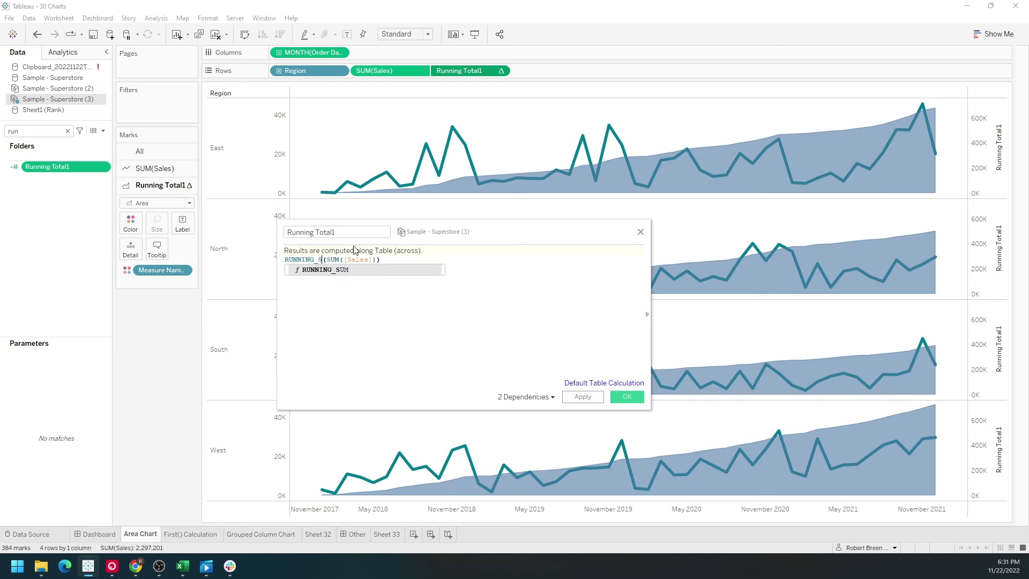
type("avg")
left_click(437, 347)
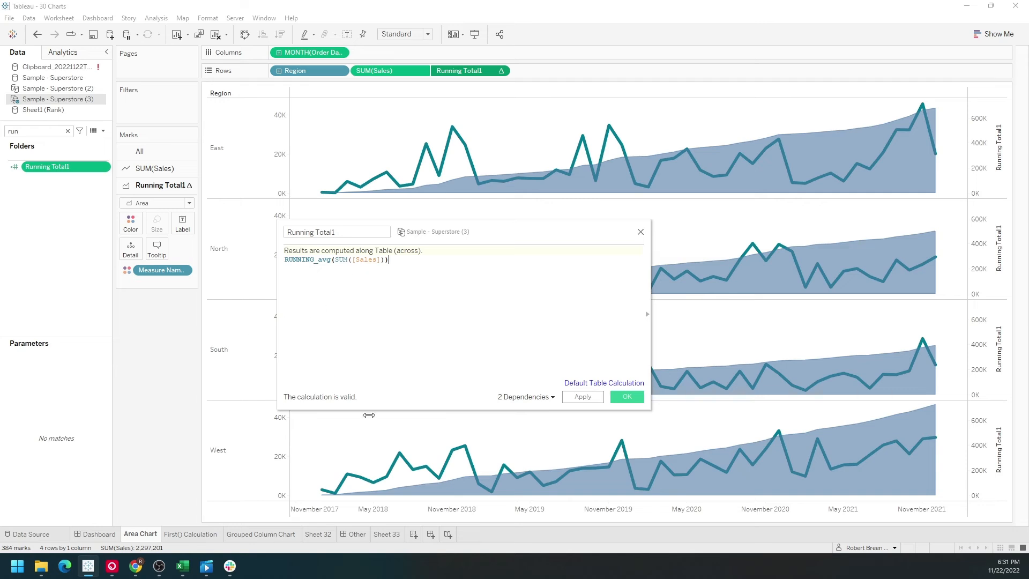
left_click(583, 397)
left_click(627, 397)
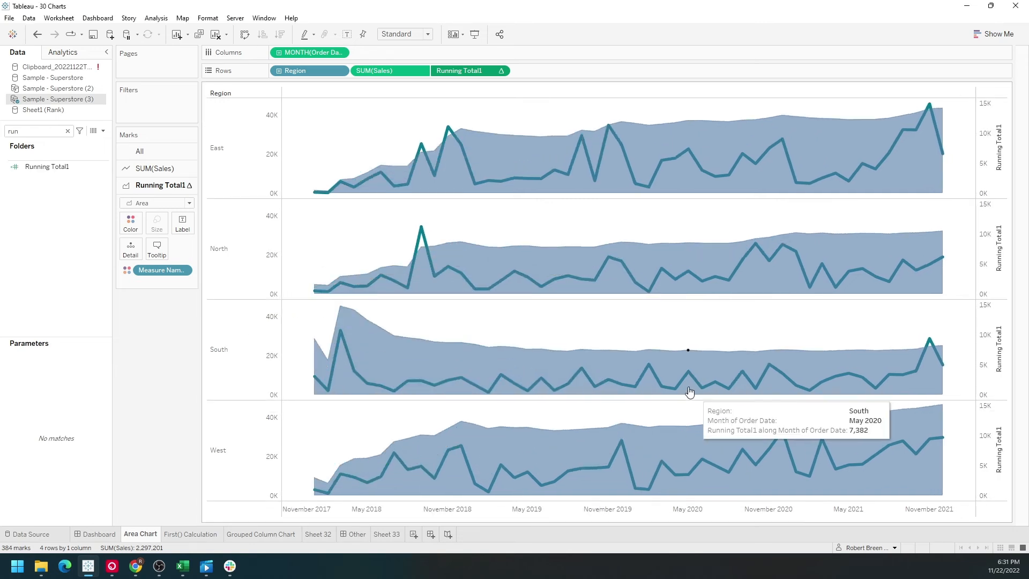
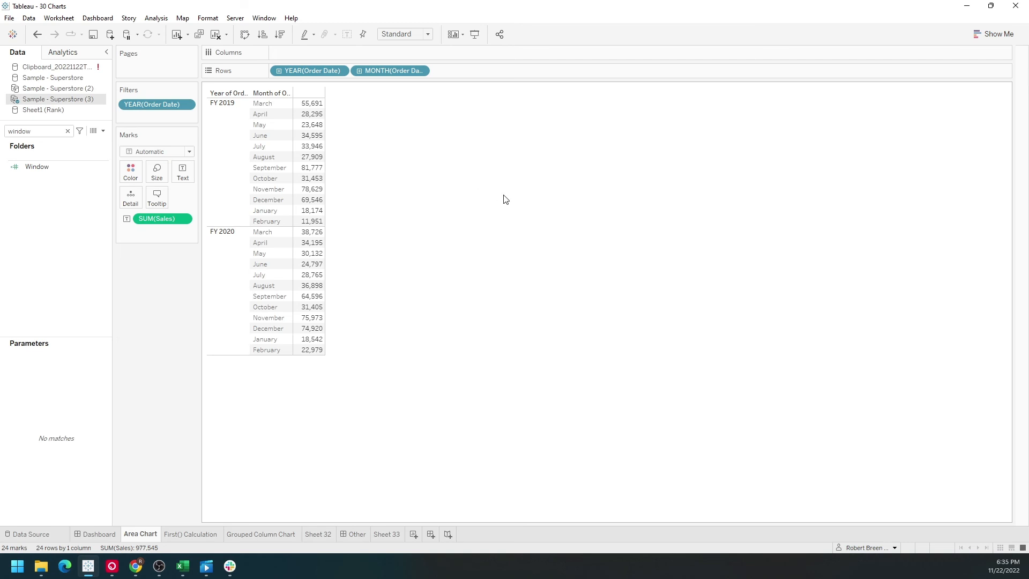
Start a new calculated field and name it Window Sum.
left_click(102, 132)
left_click(94, 143)
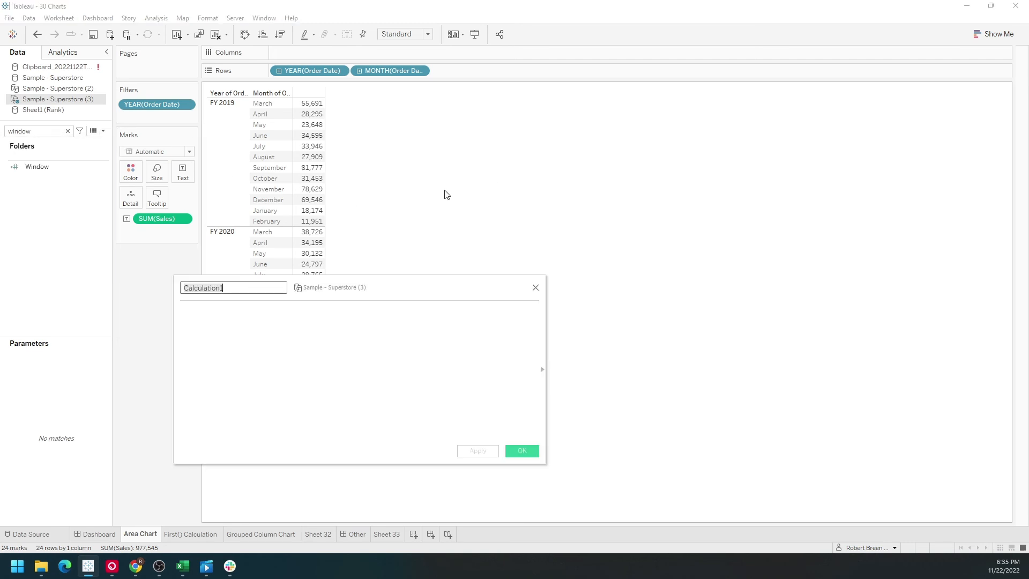
left_click_drag(401, 294, 666, 213)
type("W")
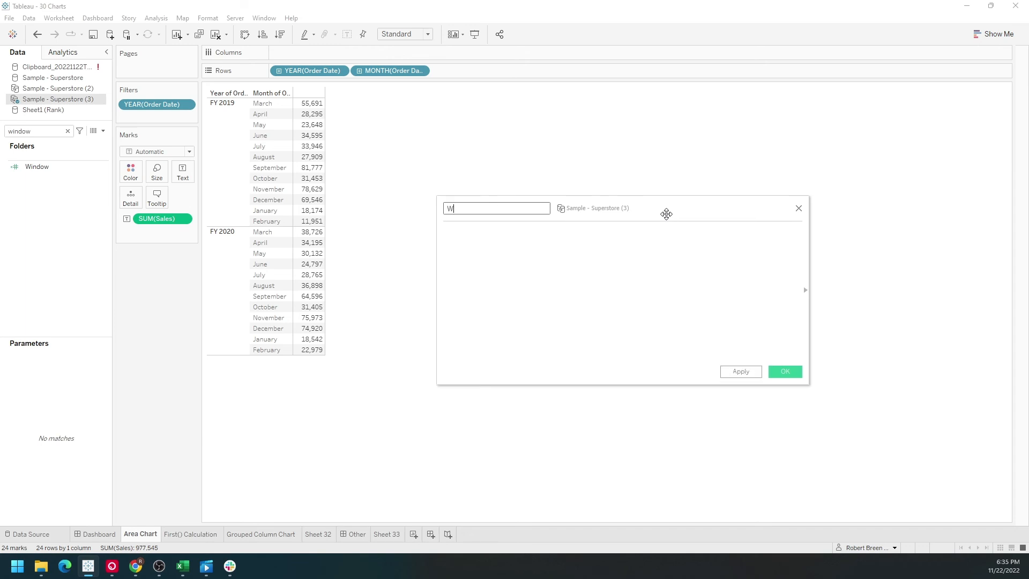
type("indow Sum")
key("Tab")
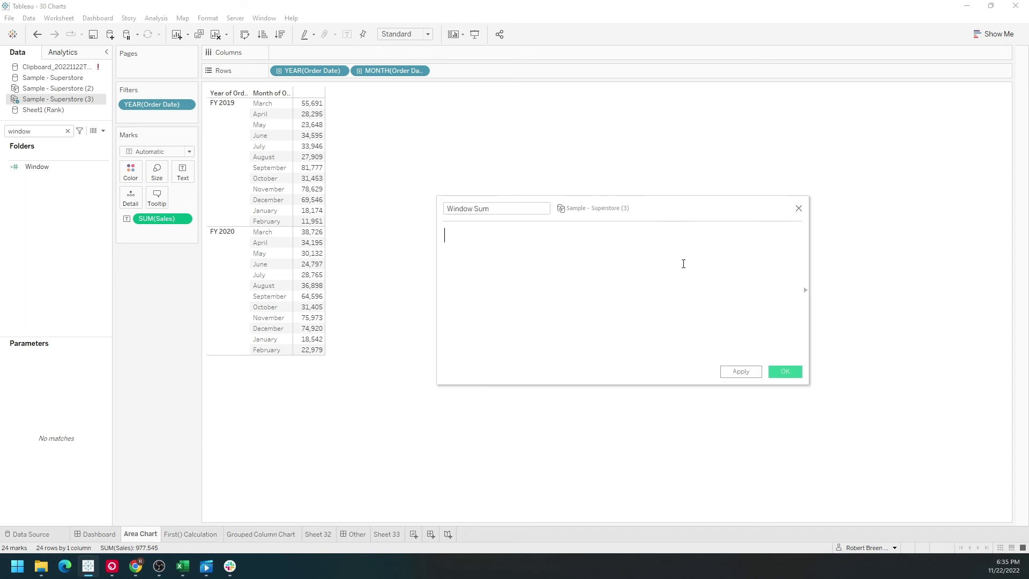
Save Window Sum with the formula window_sum(SUM([Sales])) and add it to the table beside Sales.
type("s")
key("BackSpace")
type("window")
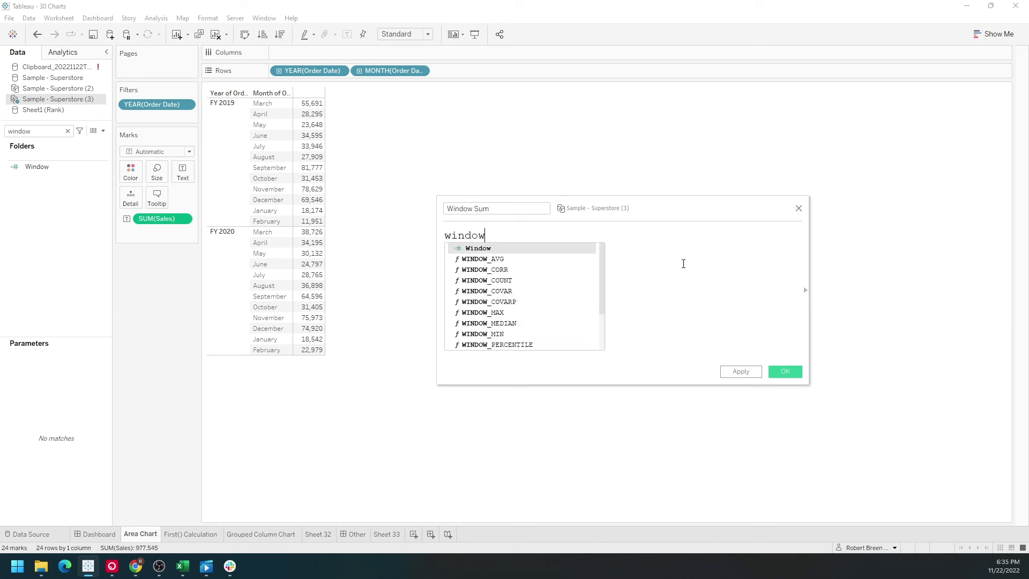
type("_sum(")
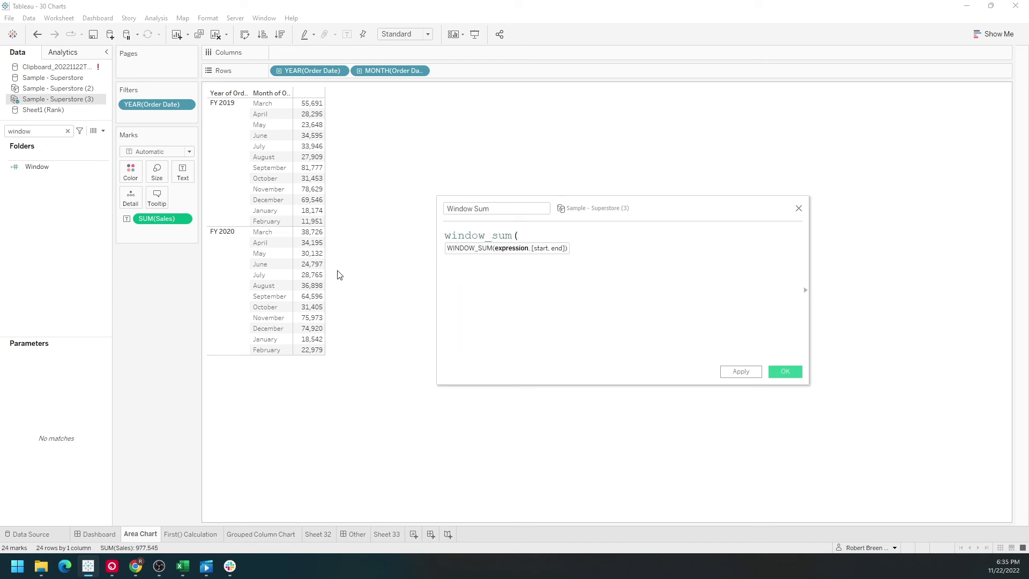
left_click_drag(156, 224, 531, 236)
type(")")
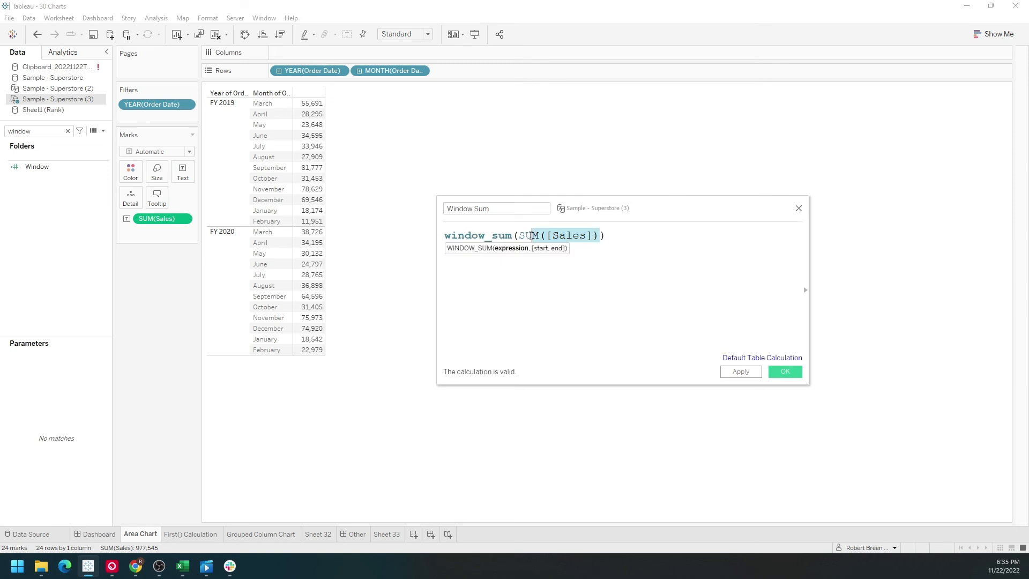
left_click(563, 286)
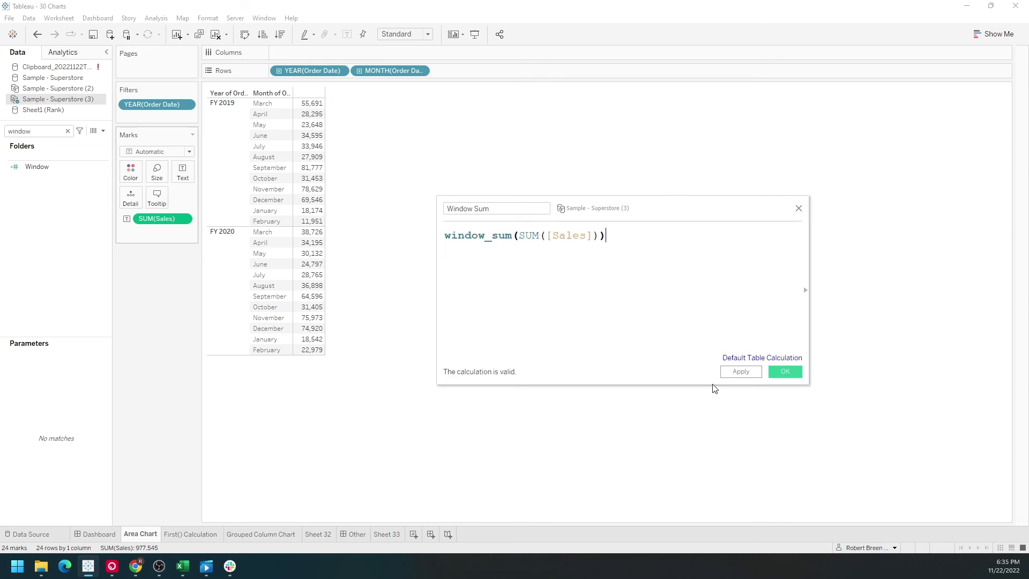
left_click(772, 374)
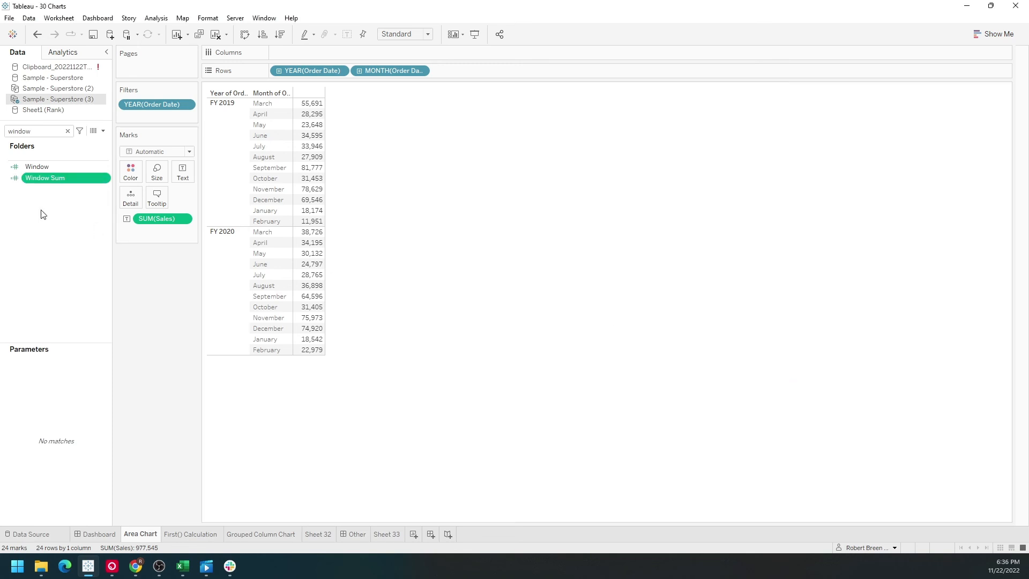
left_click_drag(53, 179, 314, 159)
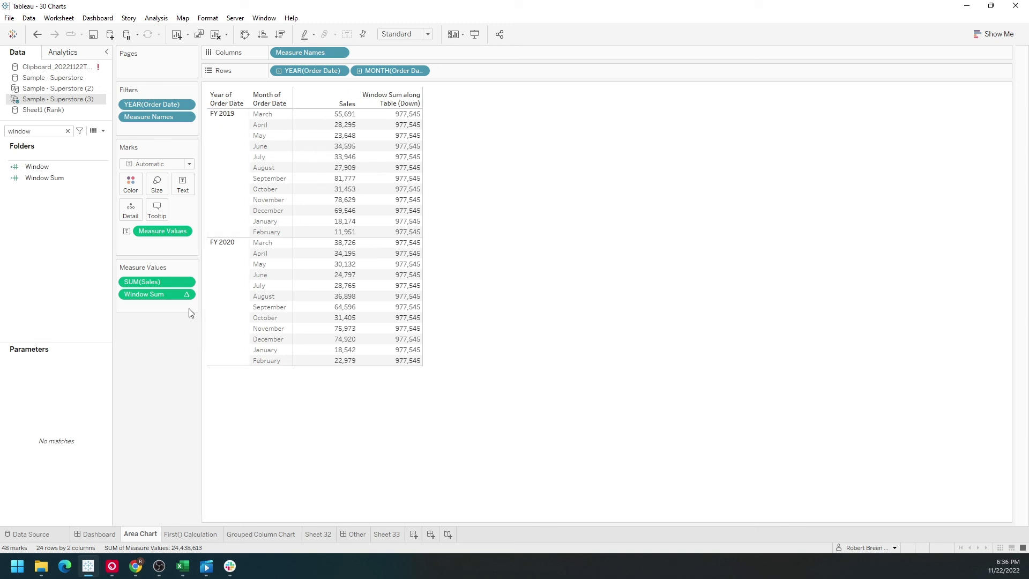
Compute Window Sum along the specific dimension Month of Order Date only, and highlight the FY 2019 rows.
left_click(187, 294)
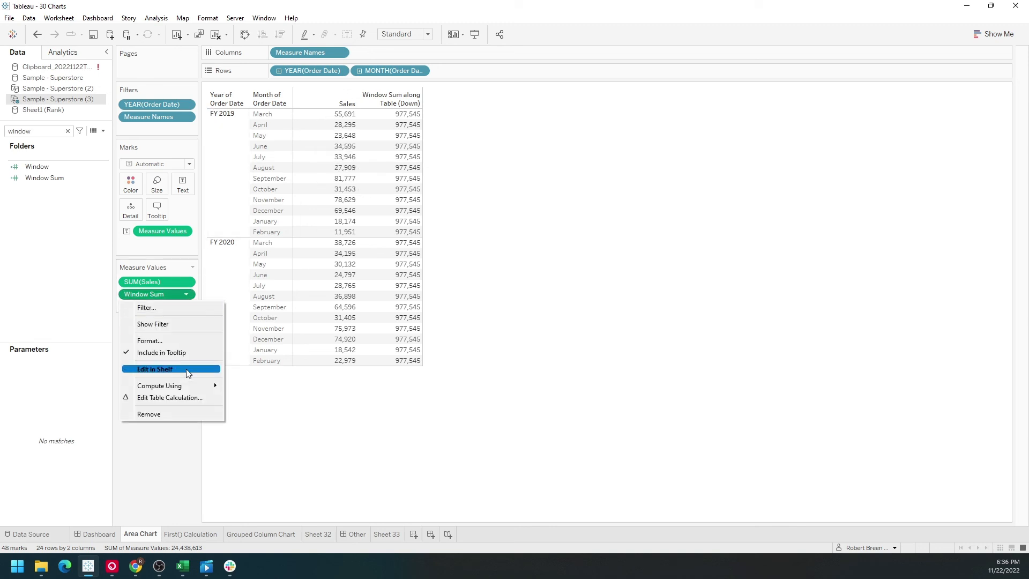
left_click(197, 397)
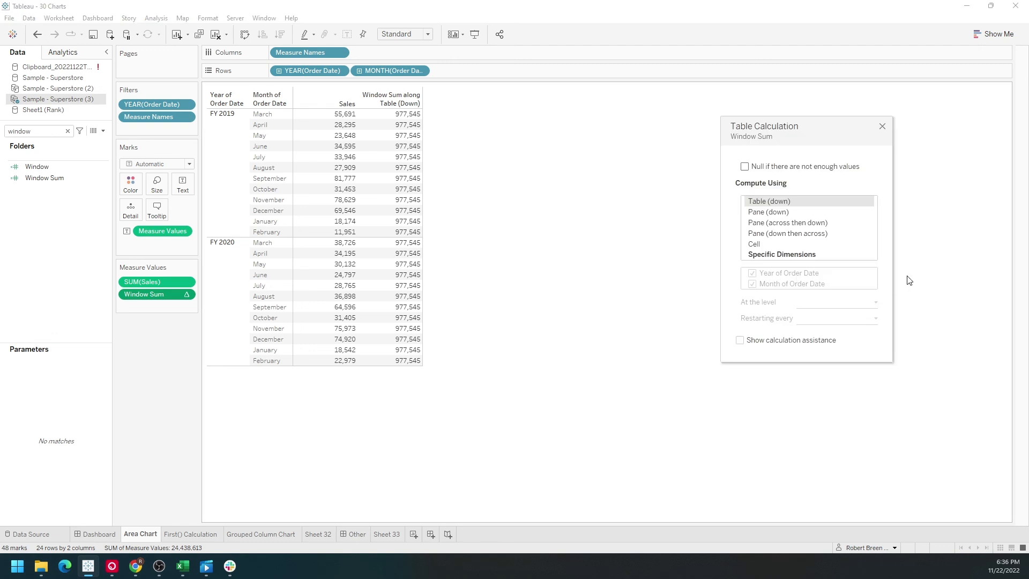
left_click(791, 255)
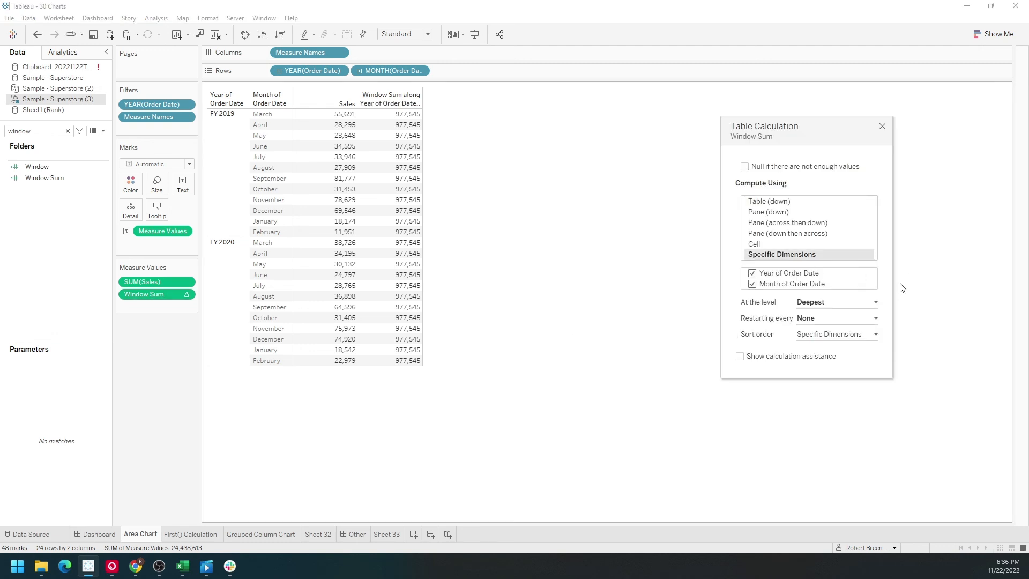
left_click(752, 273)
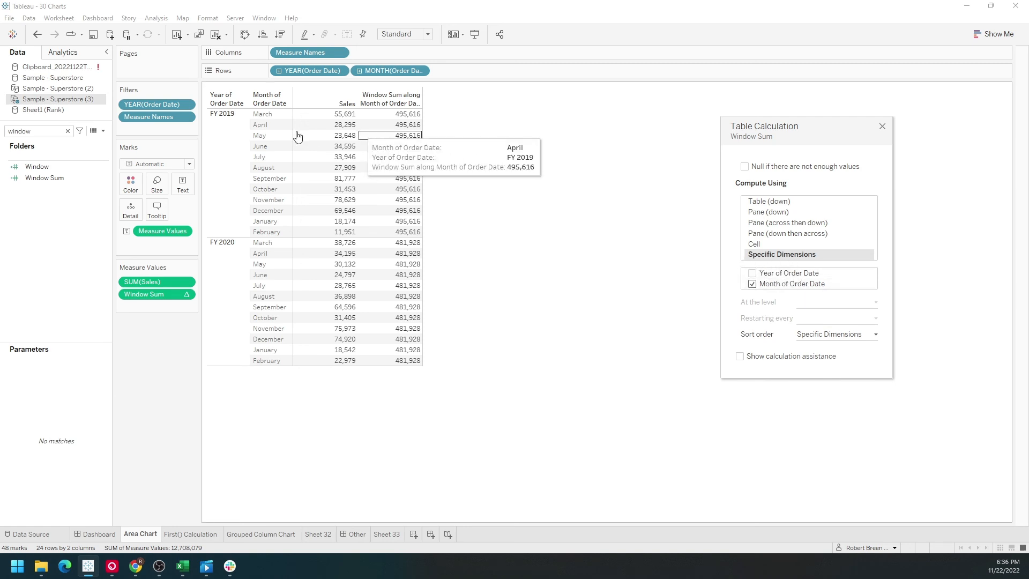
left_click(239, 136)
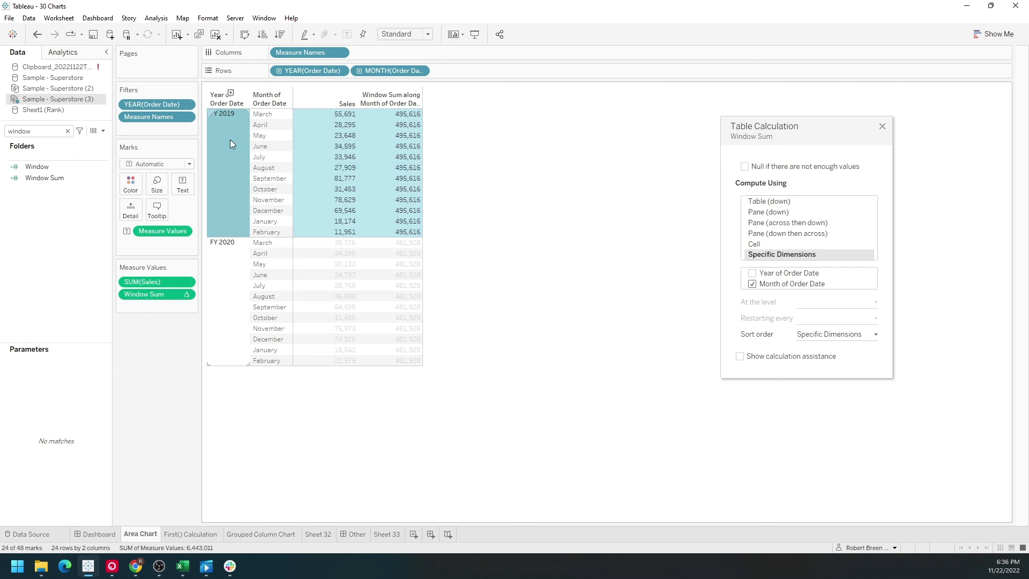
Clear the FY 2019 highlight, highlight the FY 2020 rows to check their Window Sum, and clear the selection.
left_click(230, 140)
left_click(226, 251)
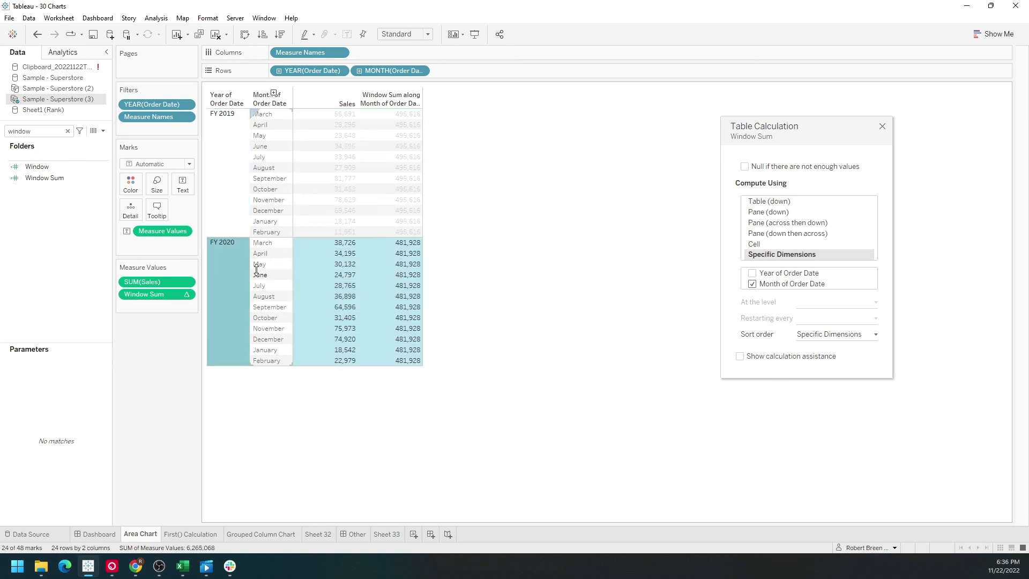
left_click(237, 268)
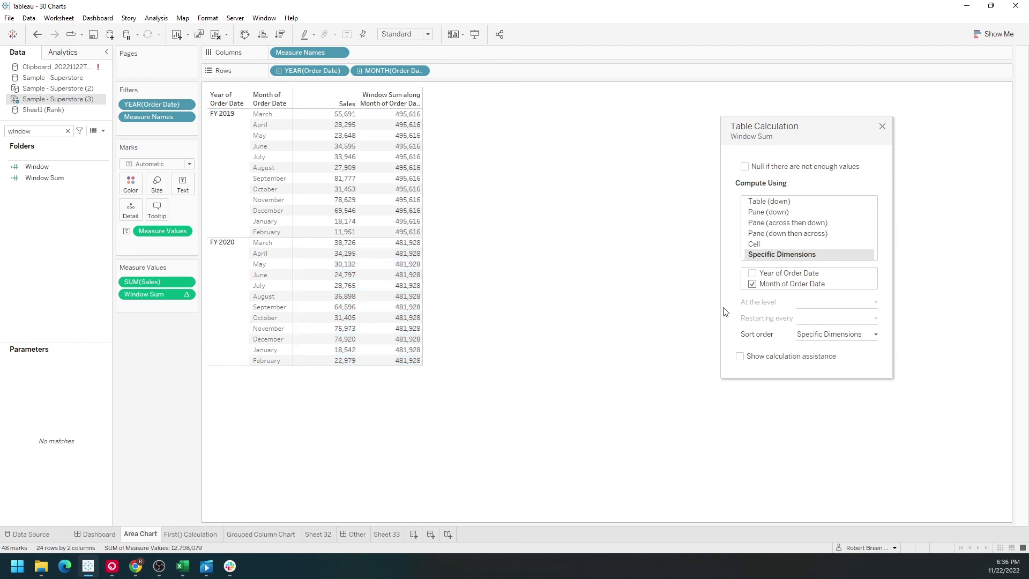
Compute Window Sum along Year of Order Date only and inspect the monthly values against Sales.
left_click(752, 274)
left_click(753, 284)
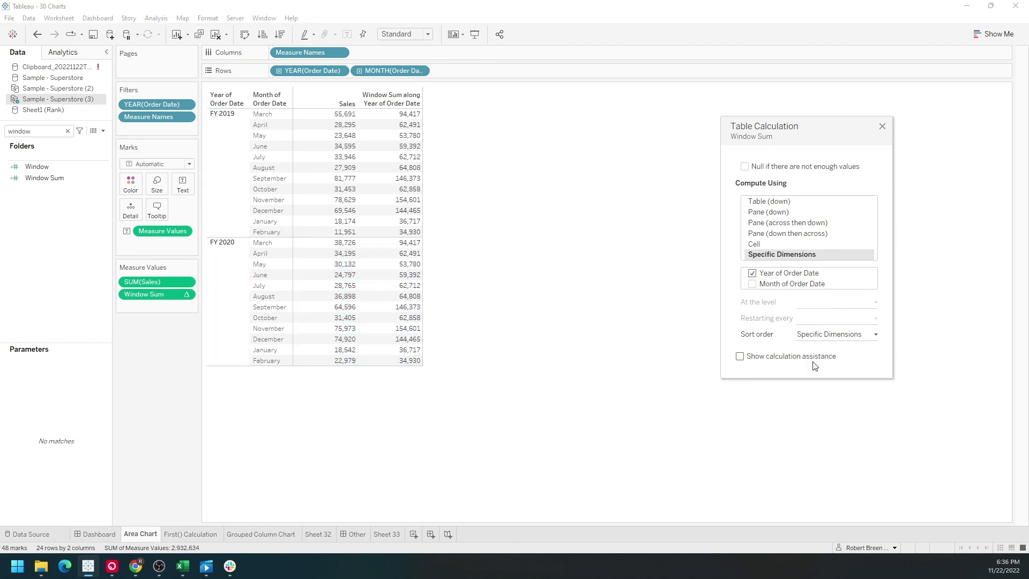
mouse_move(411, 119)
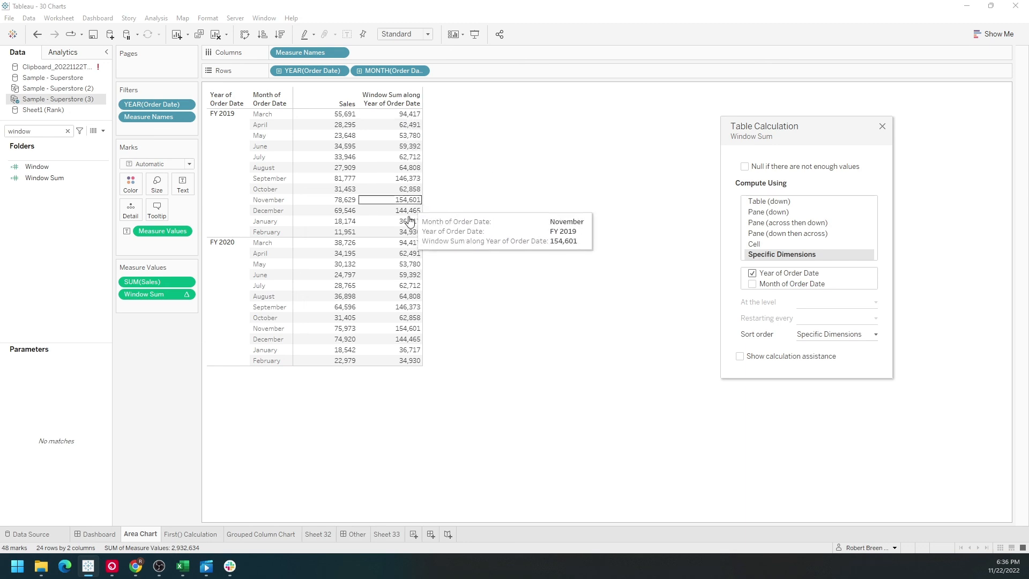
mouse_move(413, 249)
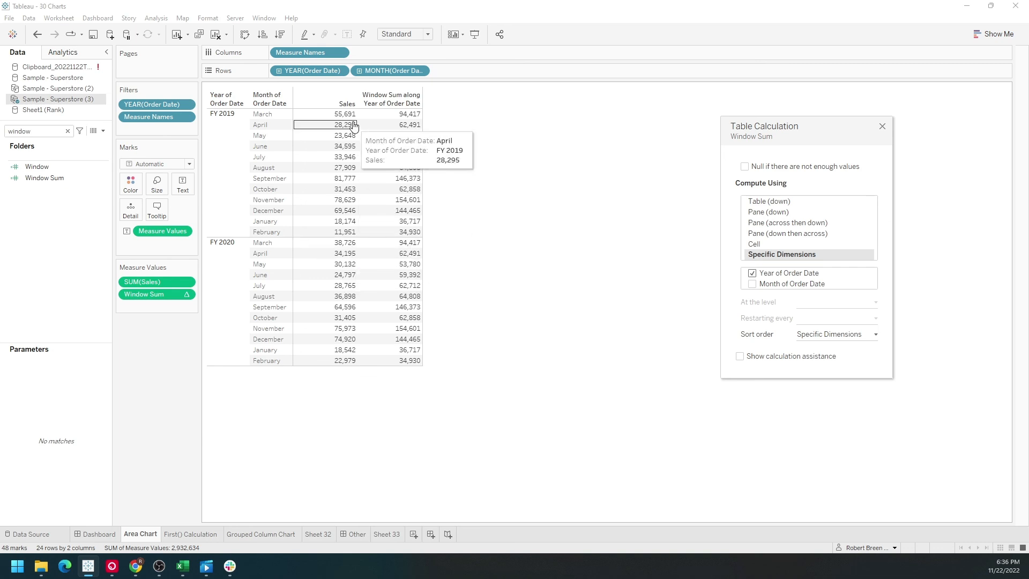
mouse_move(352, 116)
Put Month of Order Date before Year of Order Date in the rows to compare years, and restore the original order.
mouse_move(289, 70)
left_mouse_down()
mouse_move(442, 63)
mouse_move(449, 73)
left_mouse_up()
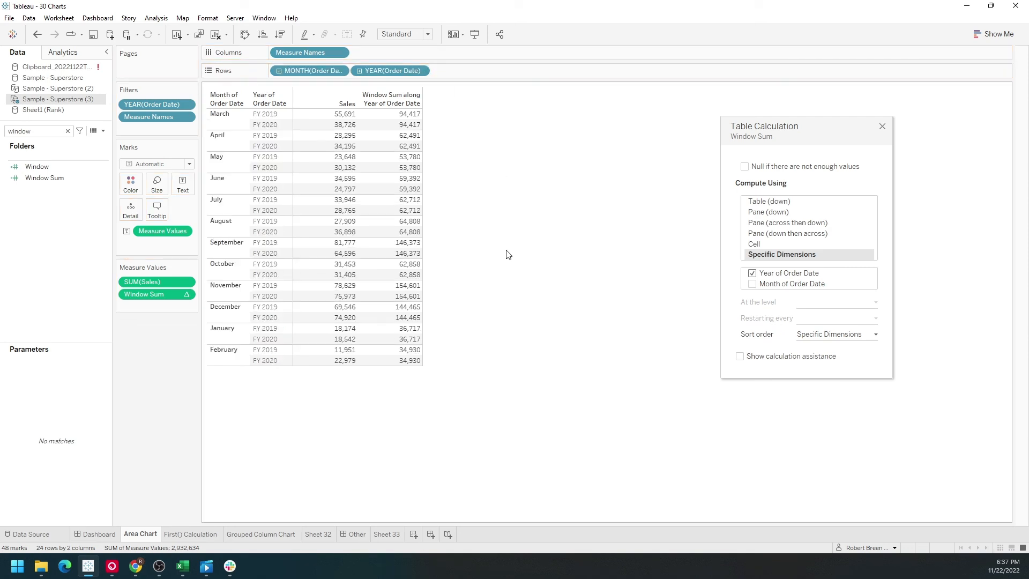
left_click_drag(304, 70, 445, 70)
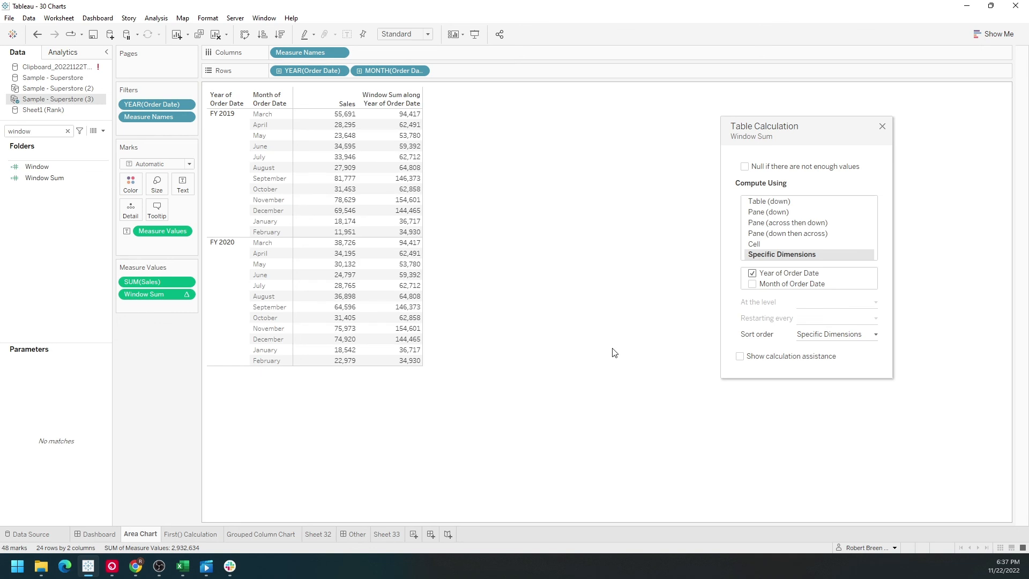
Include Month of Order Date so Window Sum computes along both year and month.
left_click(752, 284)
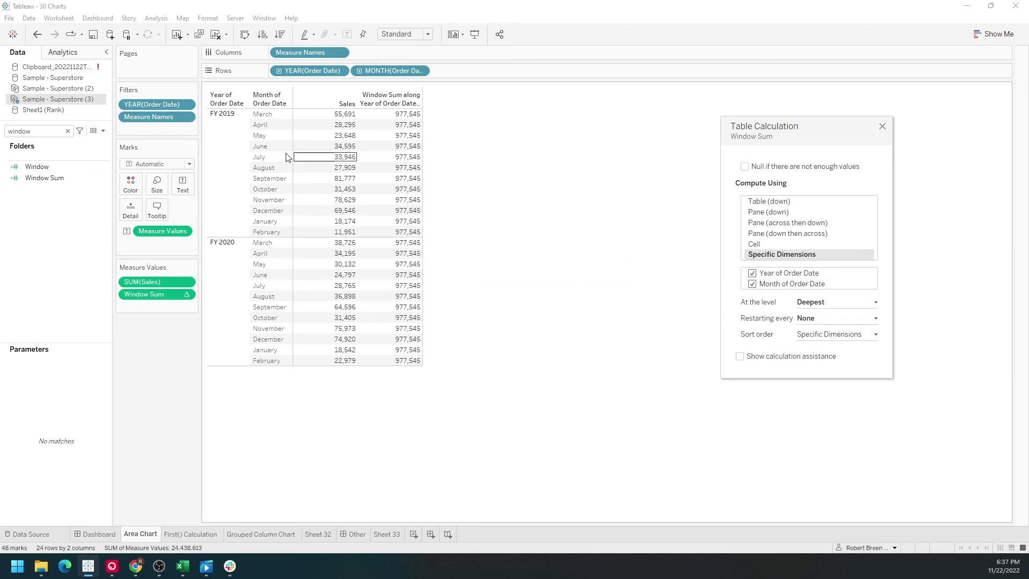
Start a new calculated field with the formula WINDOW_AVG(SUM([Sales])).
left_click(103, 131)
left_click(102, 142)
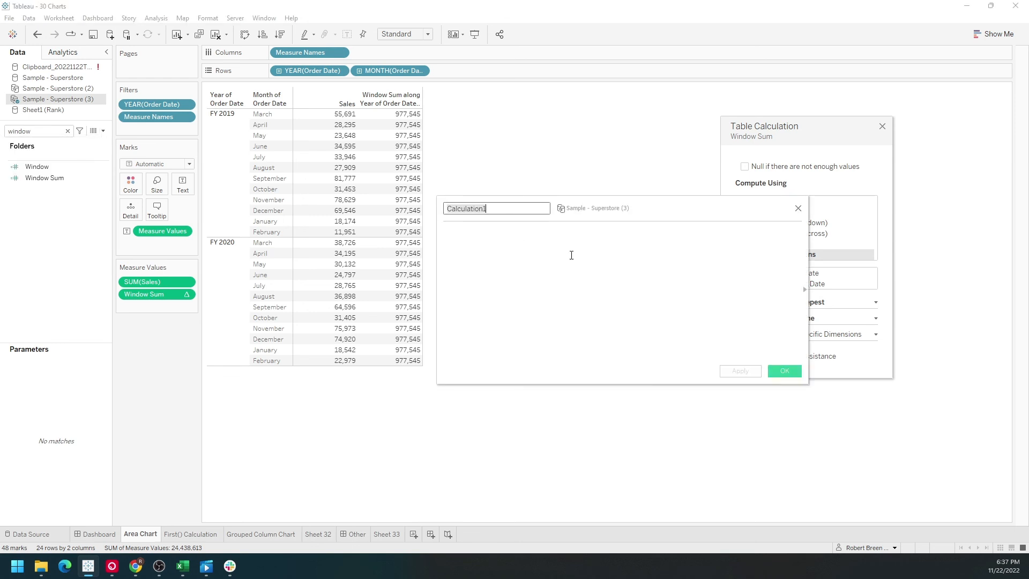
left_click(578, 251)
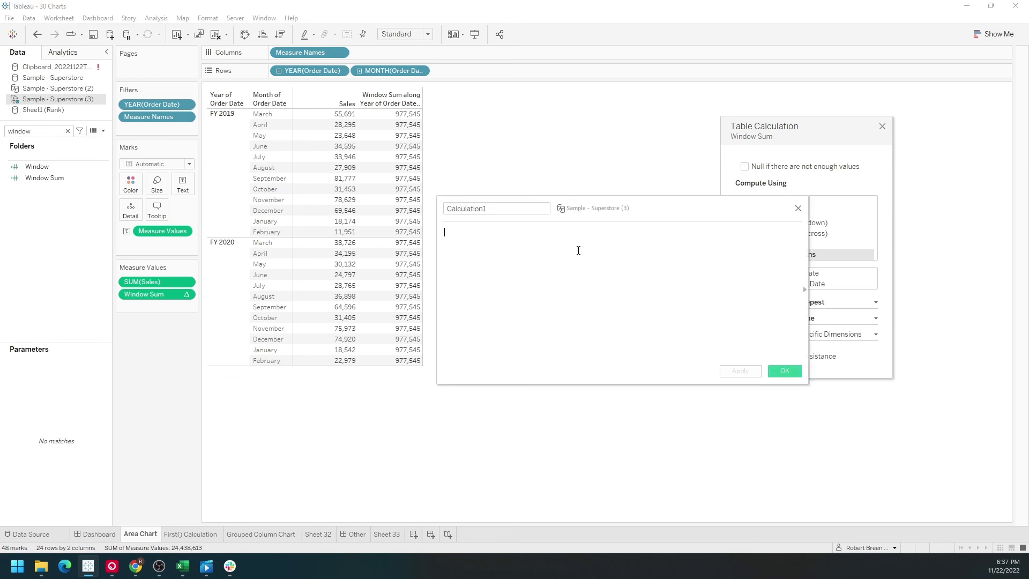
type("window_av")
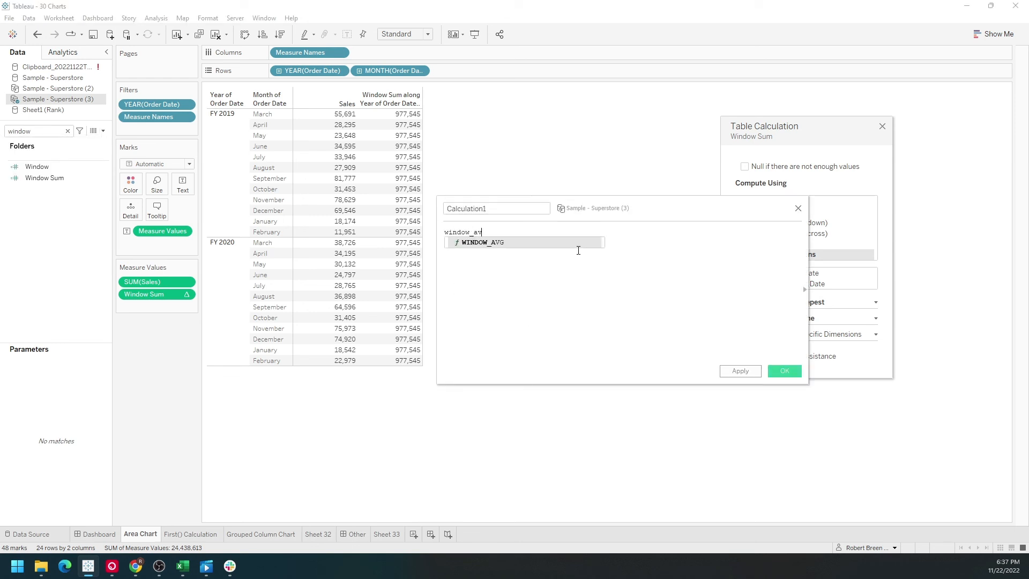
type("g")
key("Return")
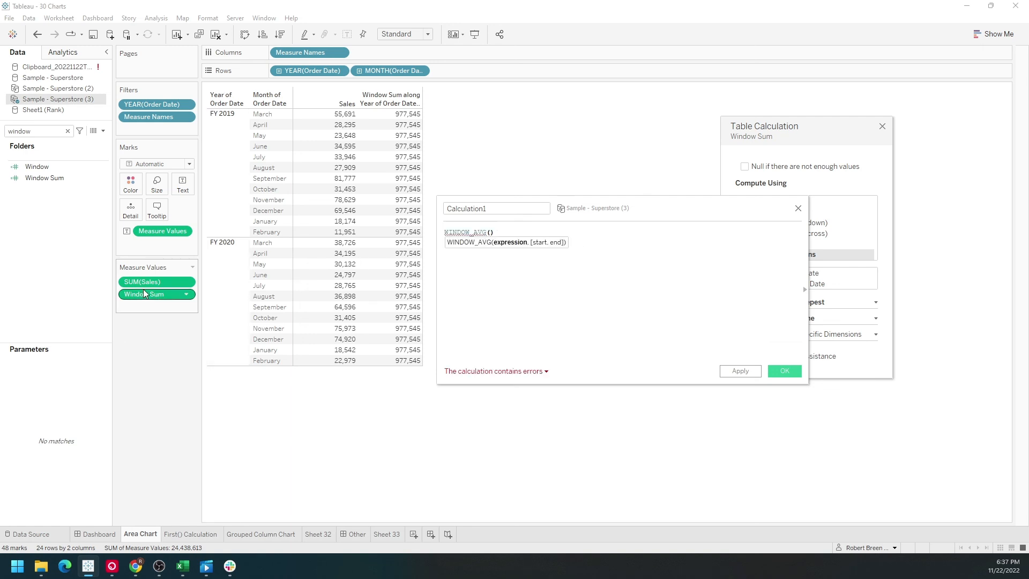
left_click_drag(143, 284, 491, 243)
Name the calculated field Window Avg, save it and add it to the table after Window Sum.
double_click(486, 213)
type("Windo")
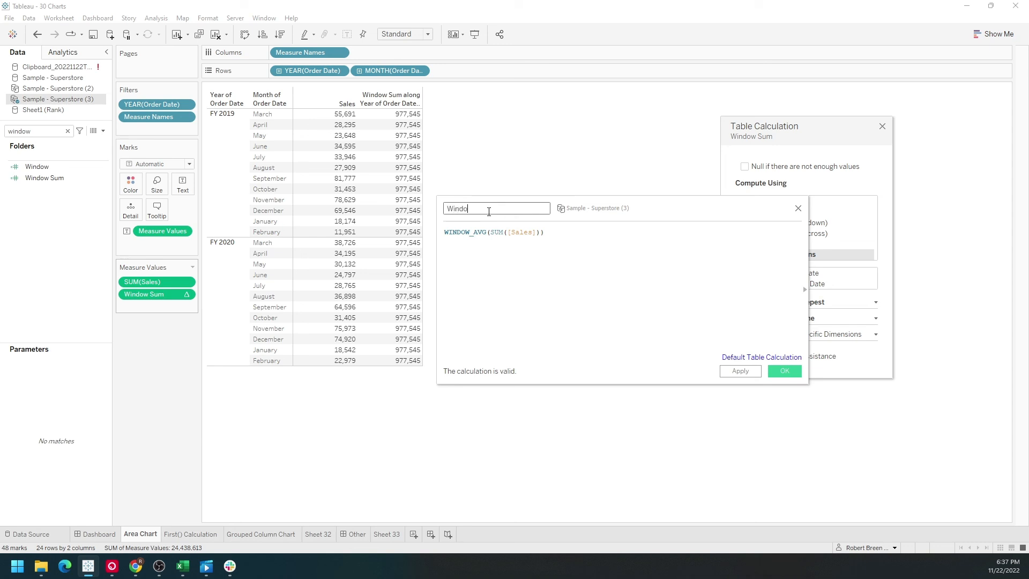
type("w Avg")
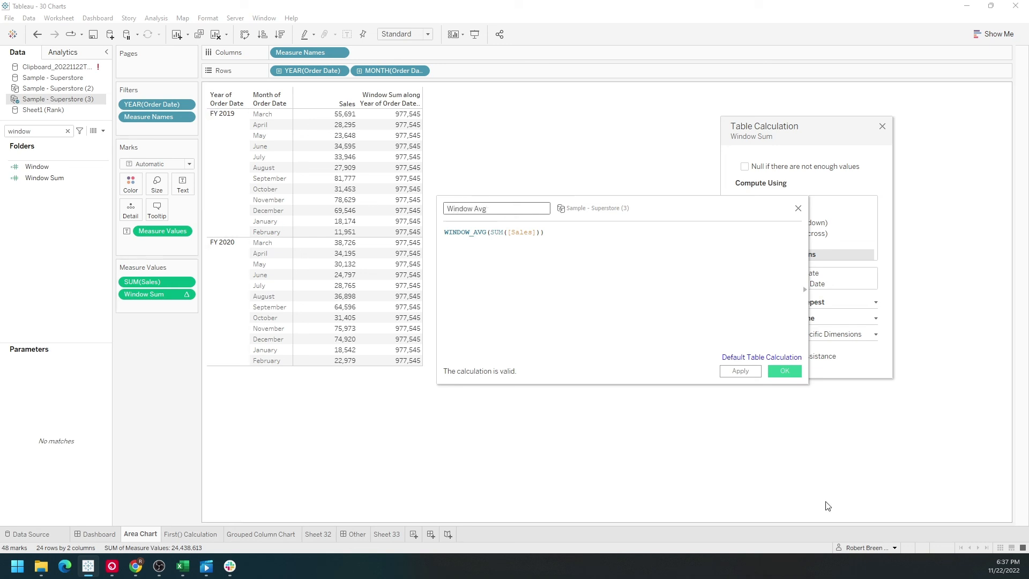
left_click(787, 370)
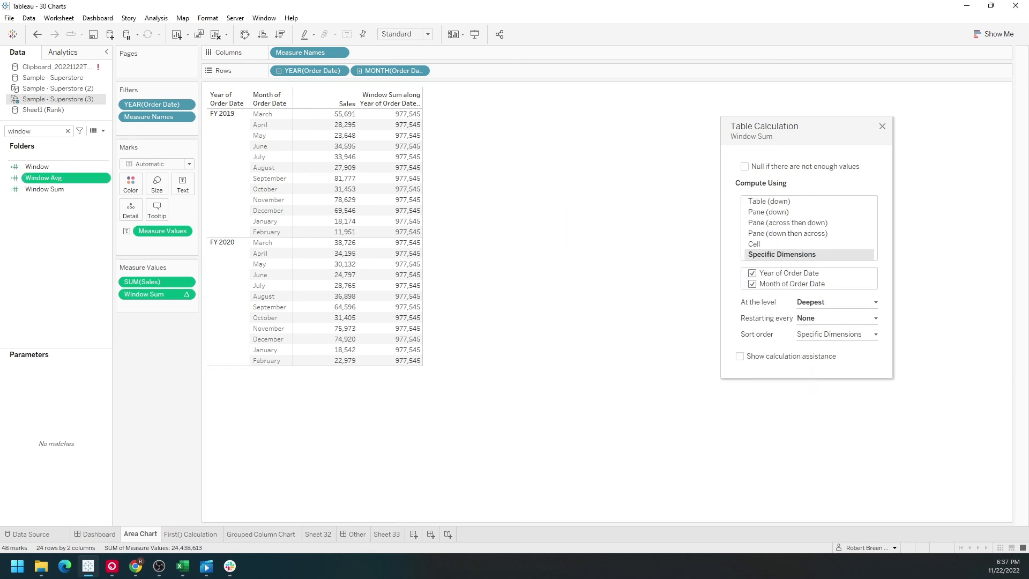
left_click_drag(43, 178, 163, 307)
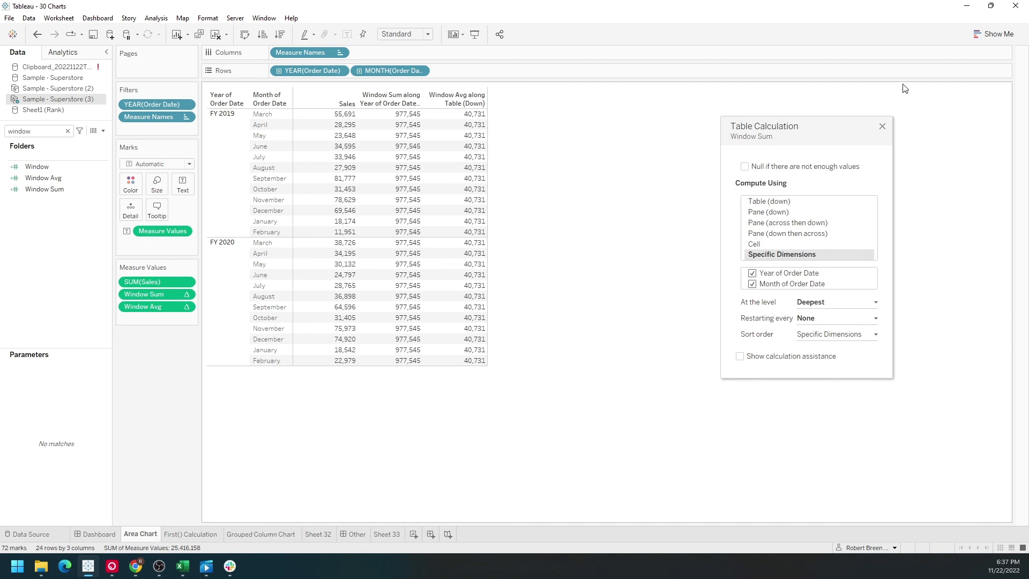
Edit the Window Avg table calculation to compute along the specific dimension Month of Order Date only.
left_click(186, 306)
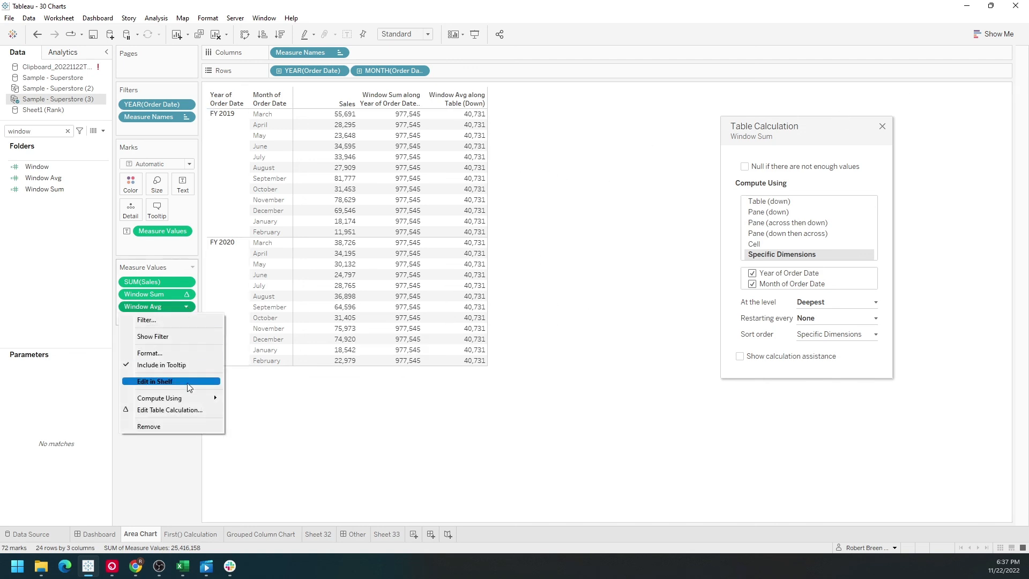
left_click(198, 409)
left_click(766, 254)
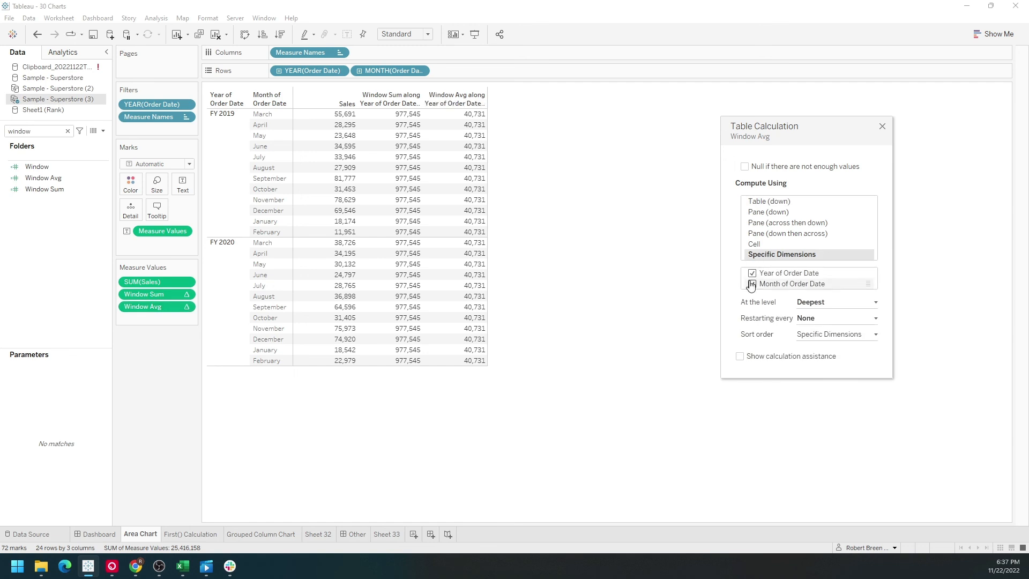
left_click(752, 273)
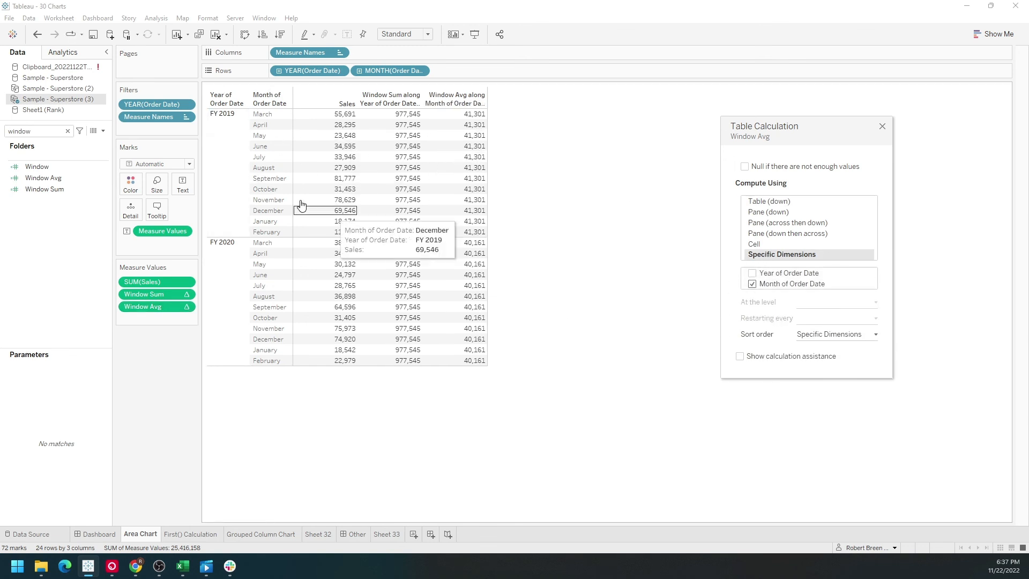
Highlight the FY 2019 rows and the FY 2020 rows in turn to compare their Window Avg, and clear the selection.
left_click(224, 161)
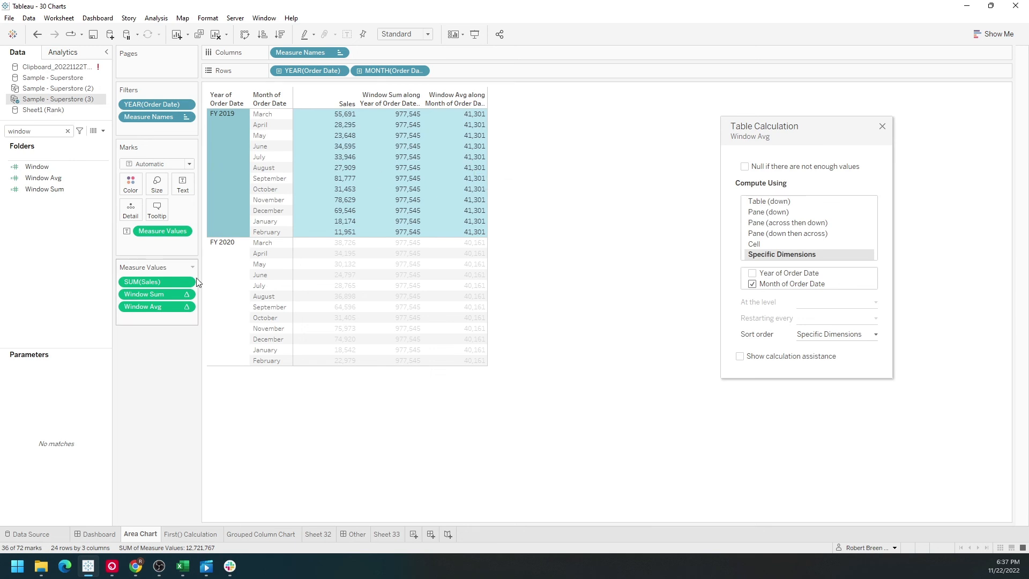
left_click(225, 270)
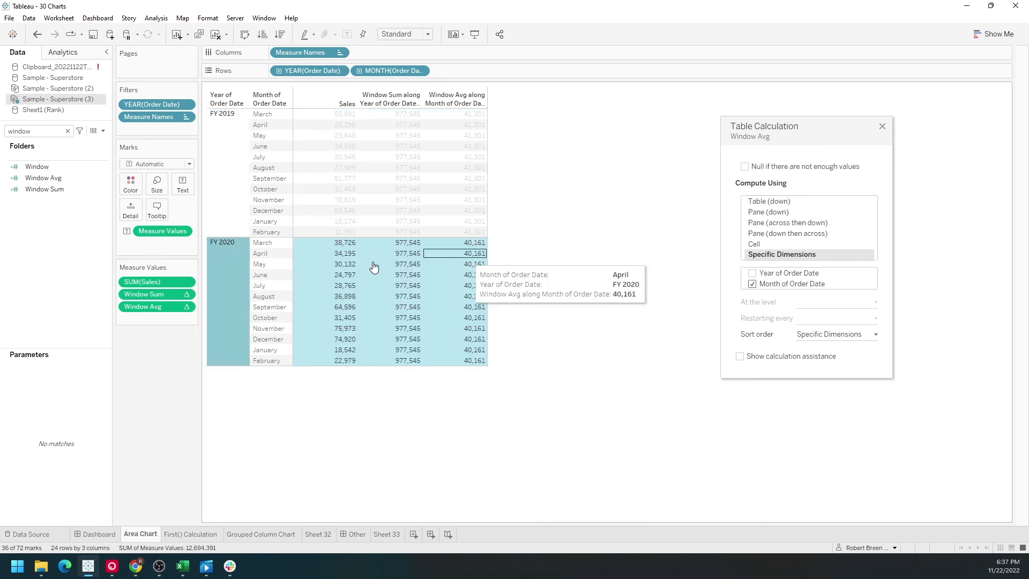
left_click(231, 275)
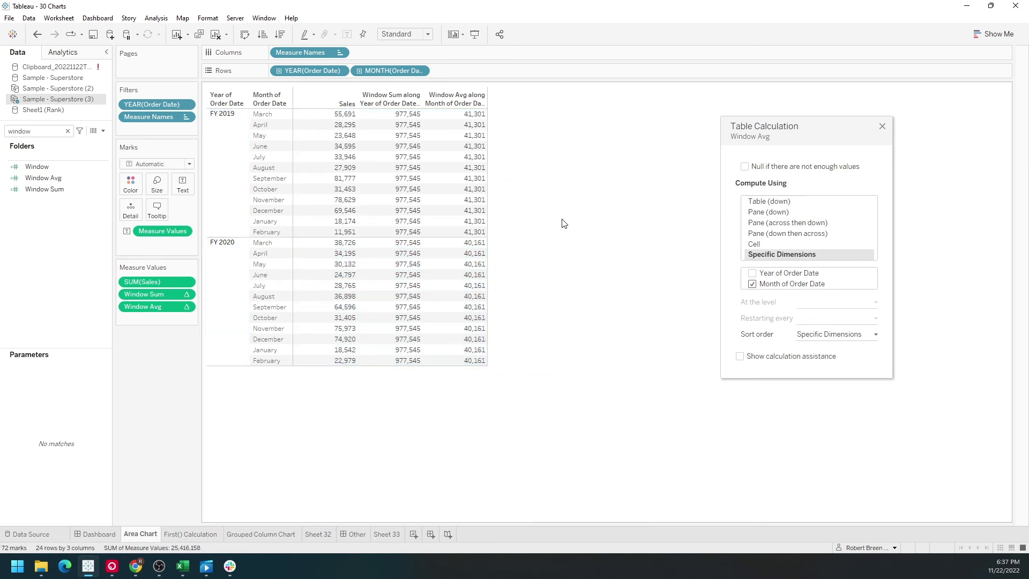